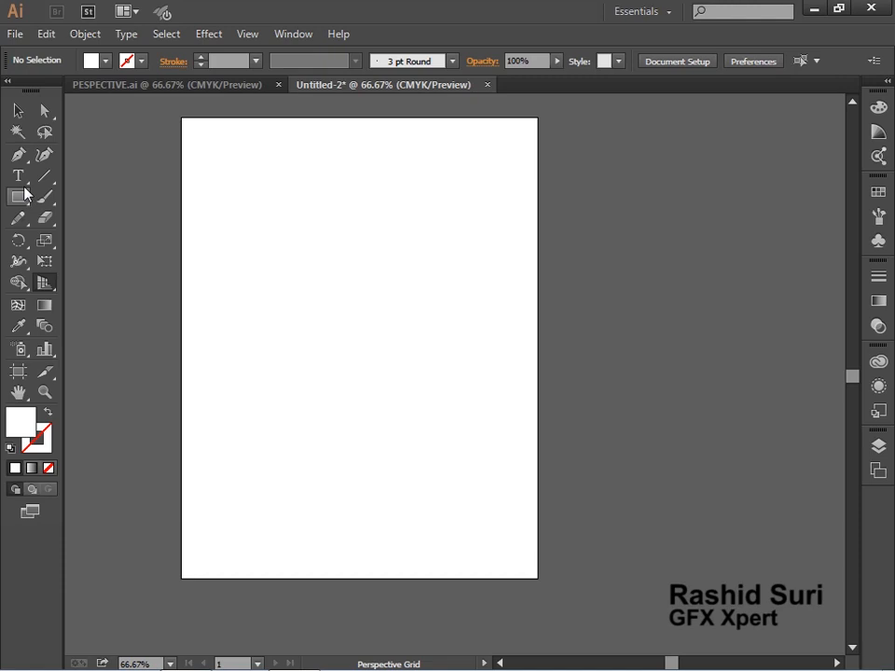
Display the perspective grid with the Perspective Grid tool, check the related tool variants, and hide the grid again.
click(17, 112)
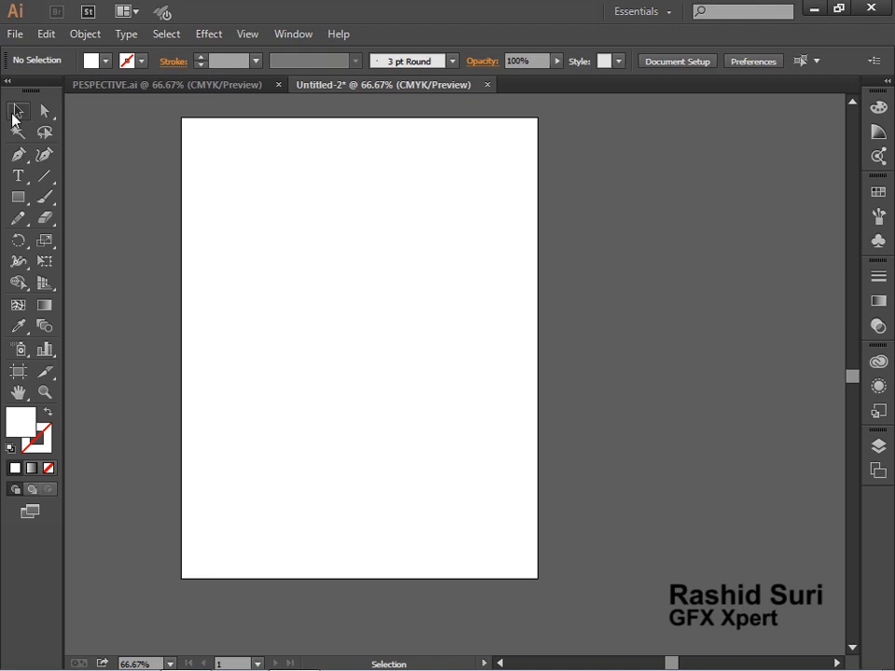
click(49, 284)
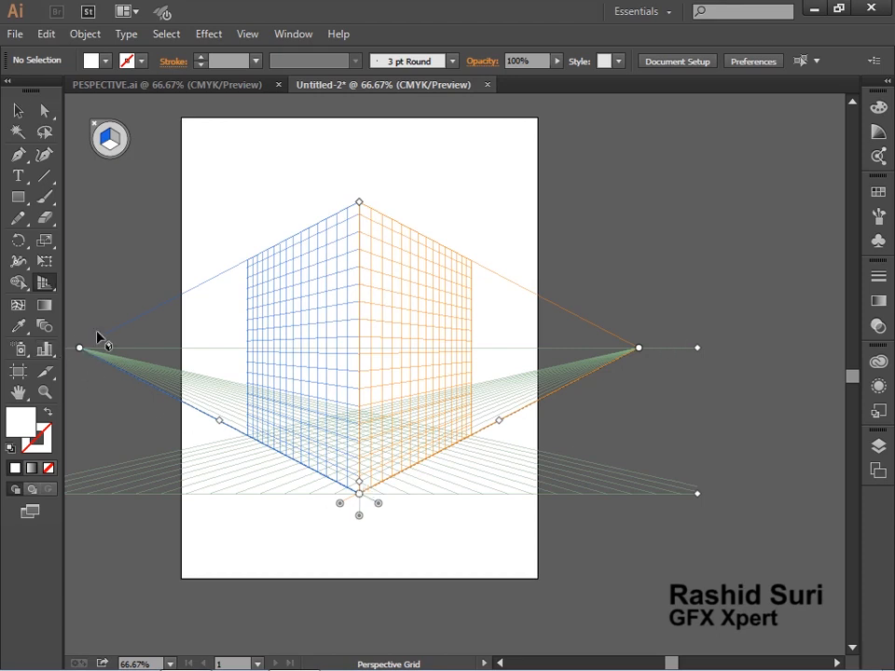
click(46, 282)
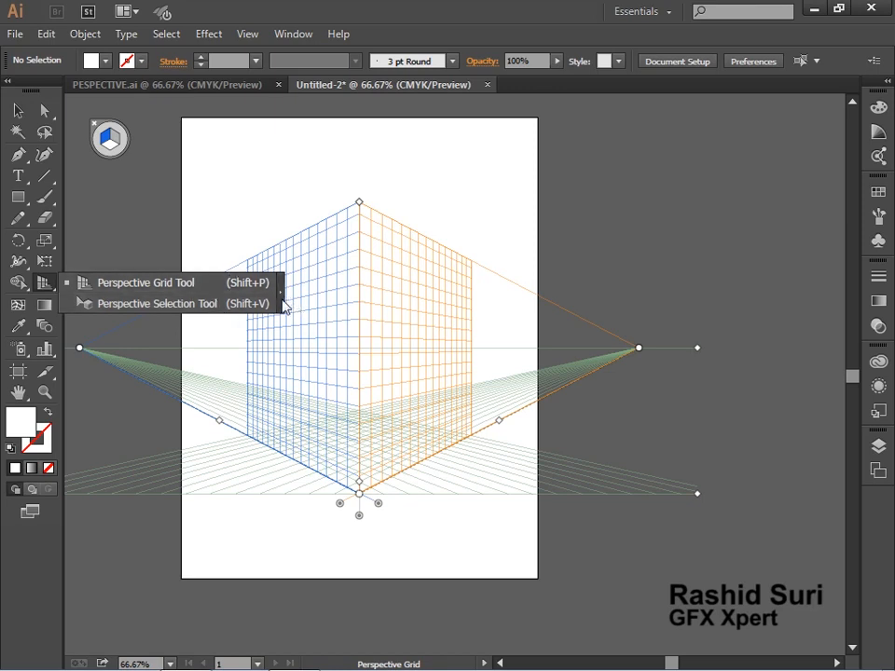
click(80, 285)
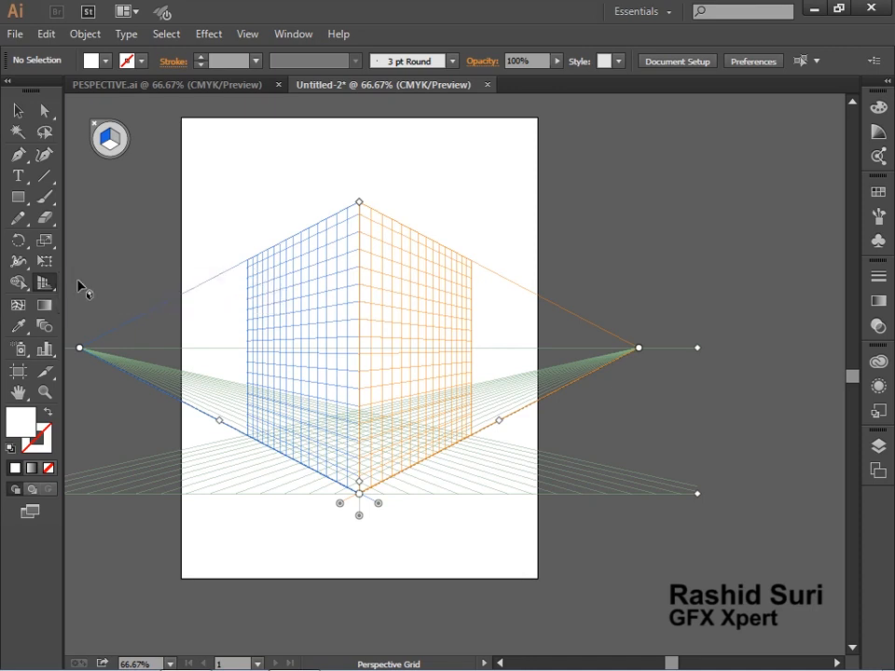
click(95, 126)
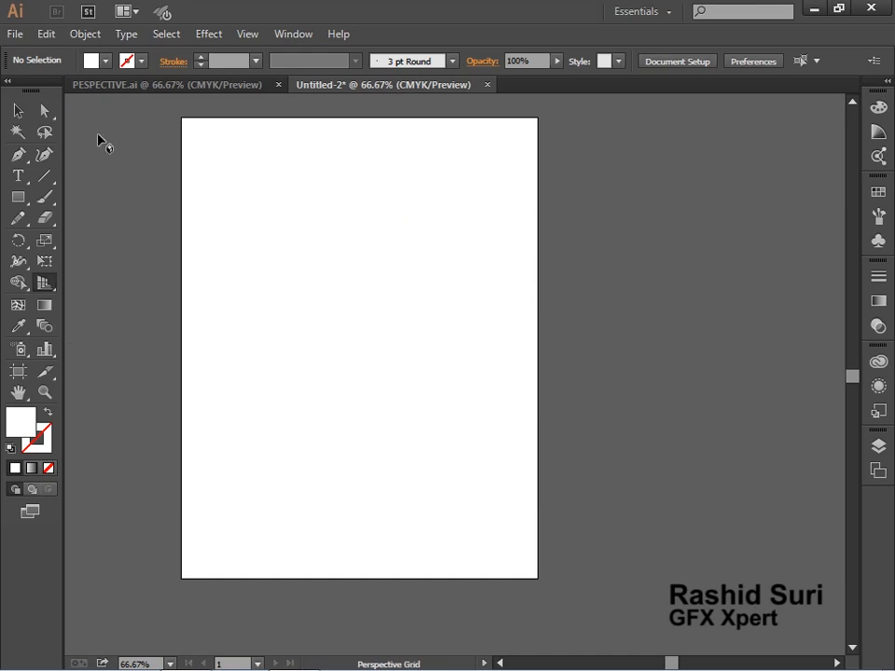
Apply the One Point Perspective preset [1P-Normal View] to the perspective grid.
click(247, 34)
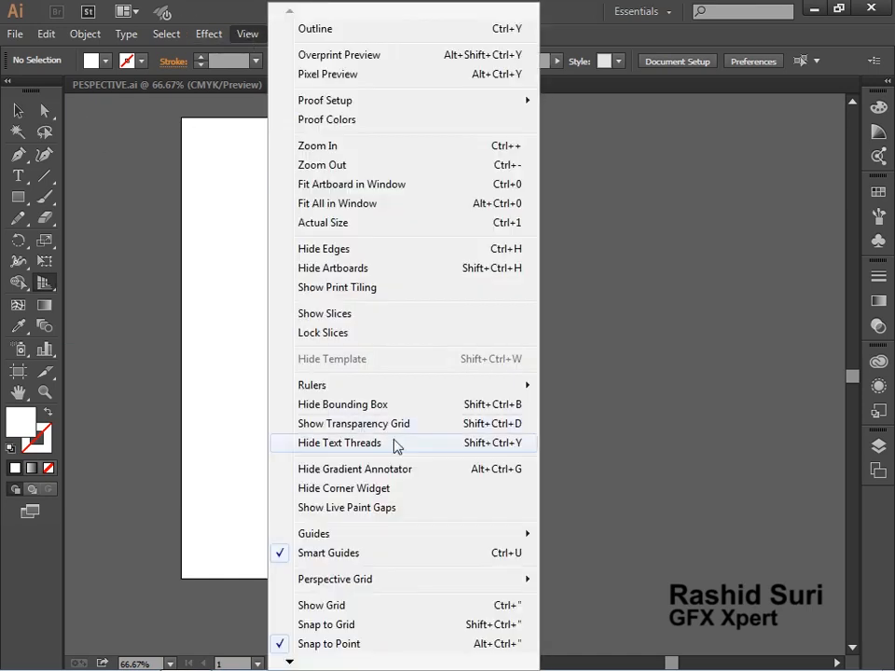
mouse_move(363, 581)
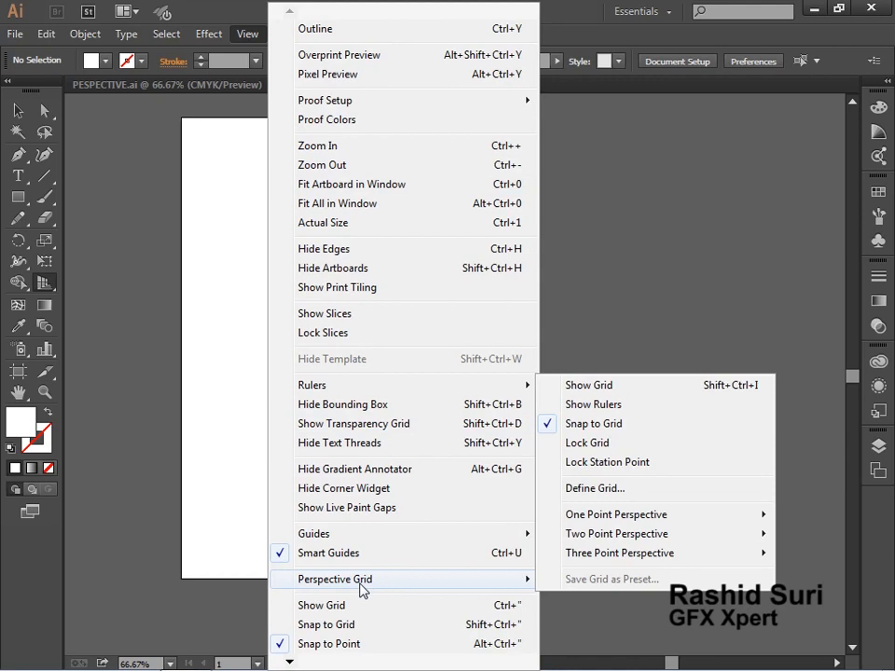
mouse_move(637, 531)
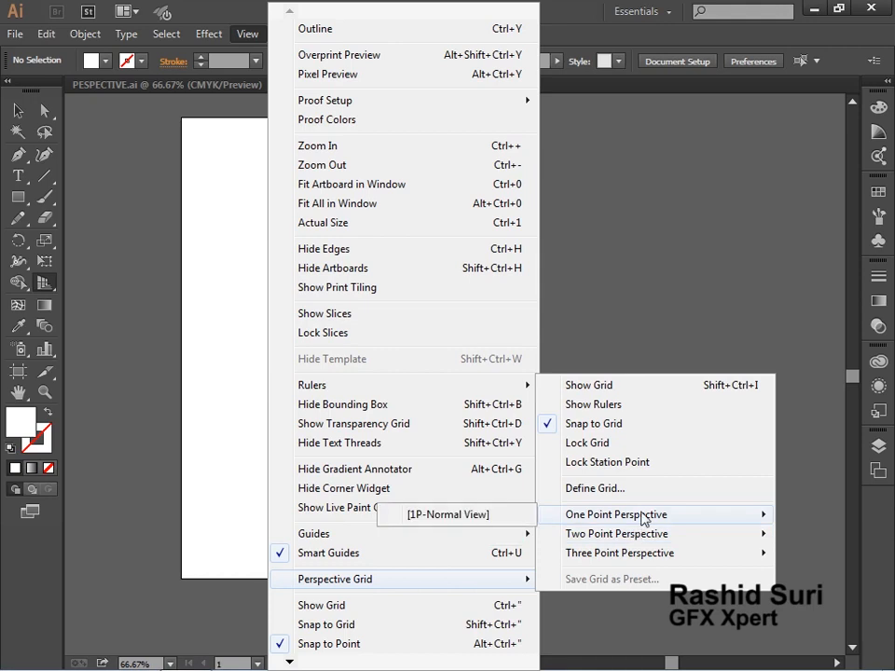
click(504, 523)
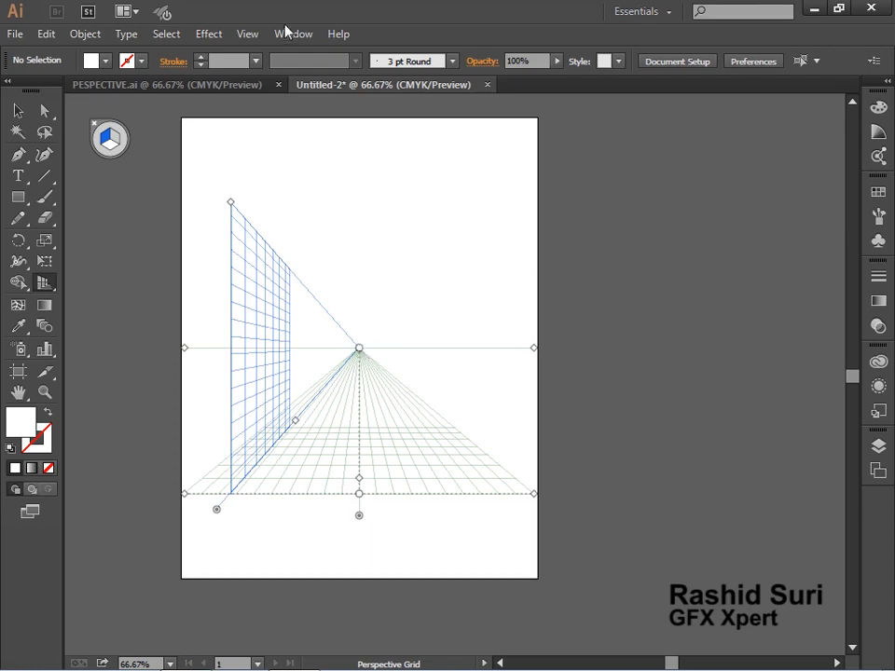
Switch the one-point perspective grid to the Two Point Perspective preset [2P-Normal View].
click(216, 36)
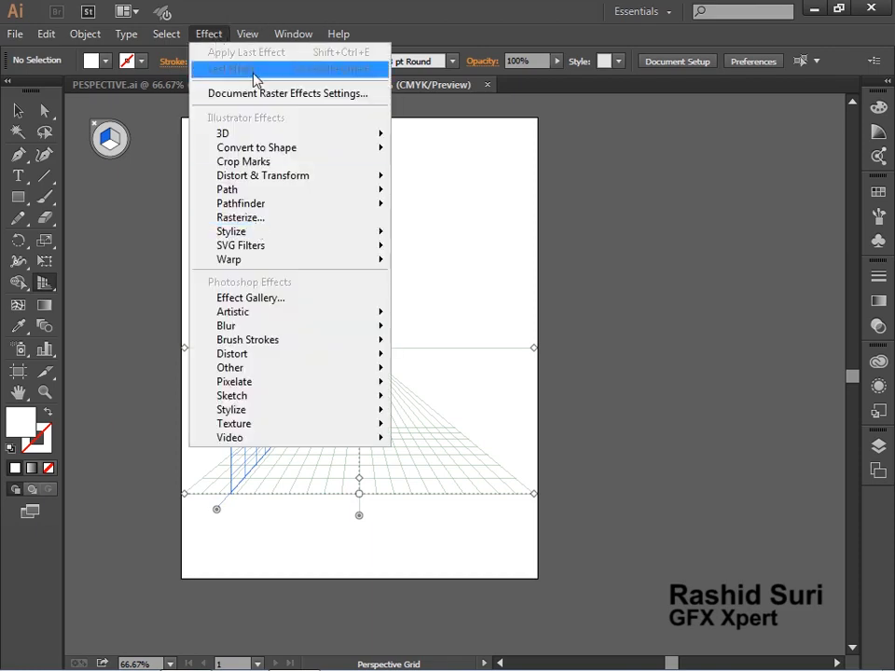
mouse_move(247, 33)
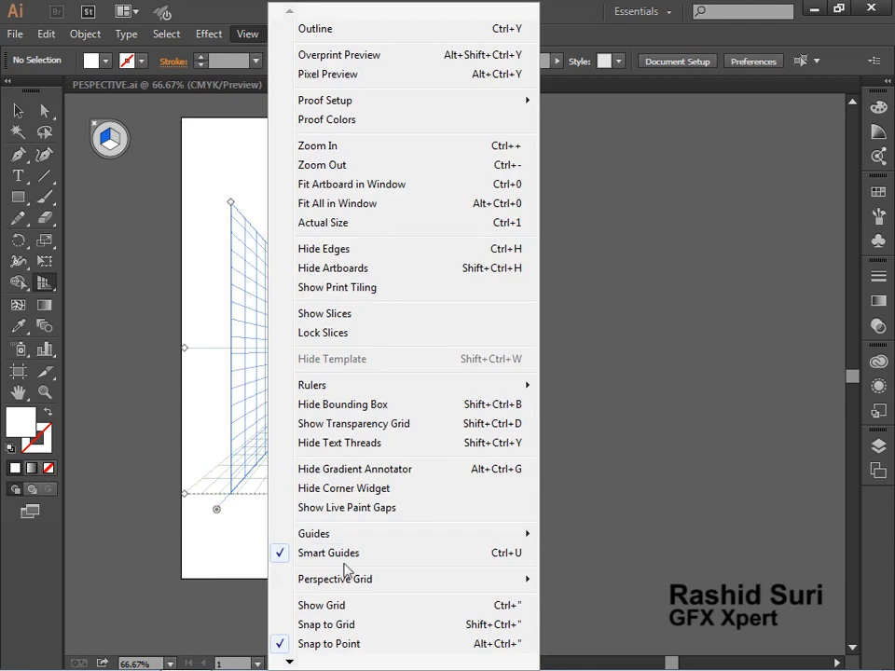
mouse_move(359, 585)
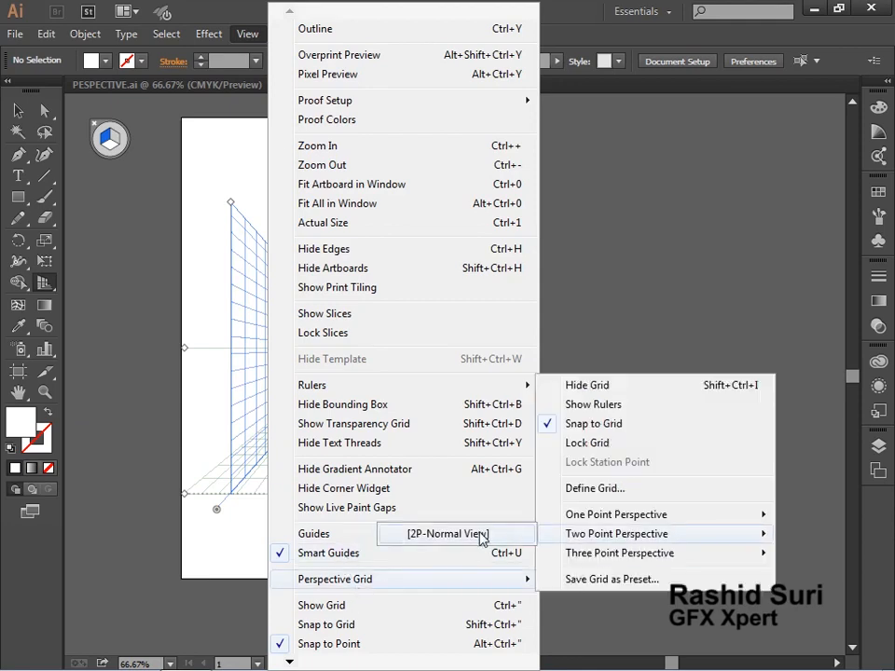
click(501, 536)
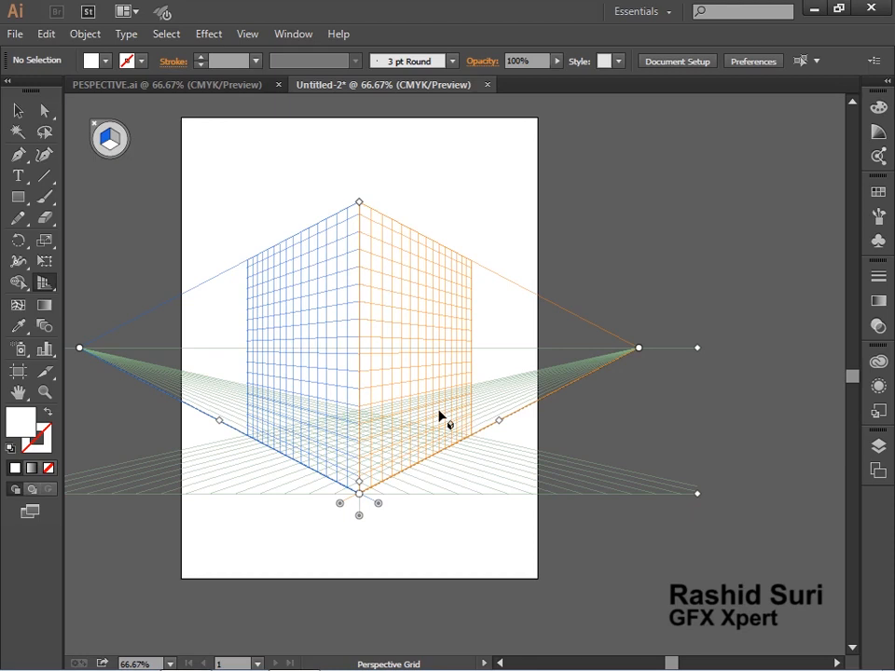
Apply the Three Point Perspective preset [3P-Normal View] and look over the lower part of the grid.
click(247, 35)
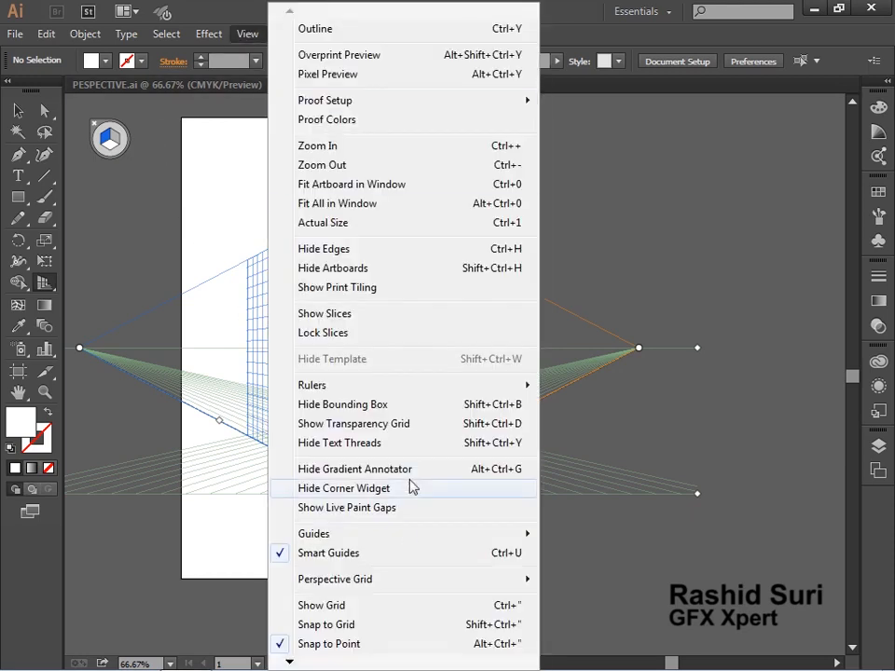
mouse_move(391, 582)
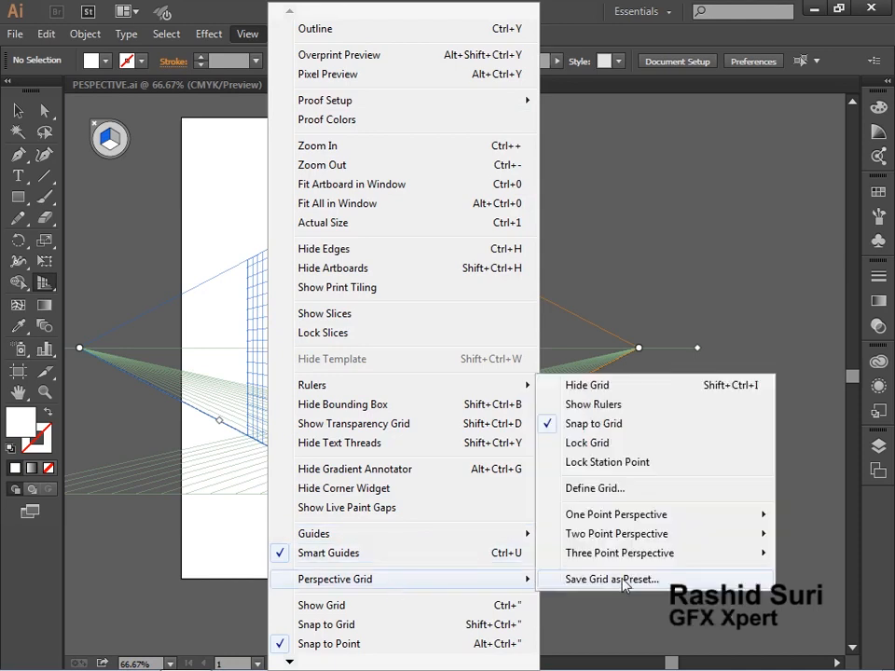
click(466, 554)
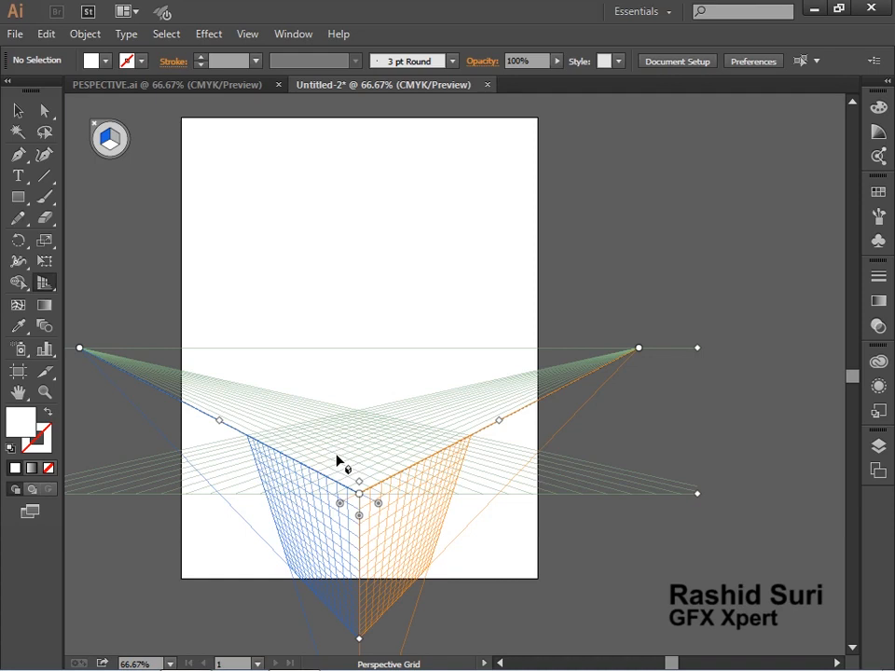
scroll(345, 466, down, 4)
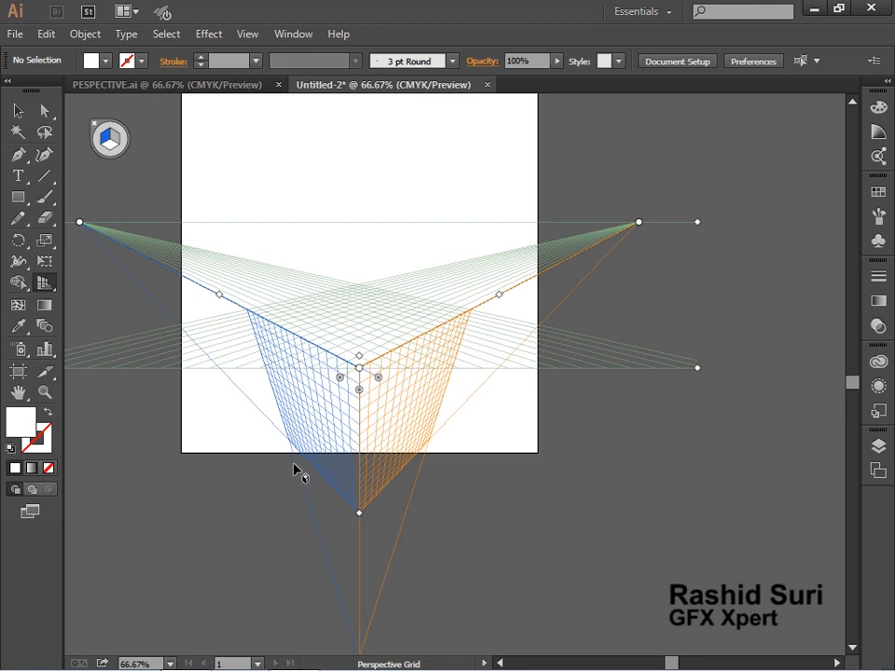
Return the three-point grid to the Two Point Perspective preset [2P-Normal View].
click(247, 34)
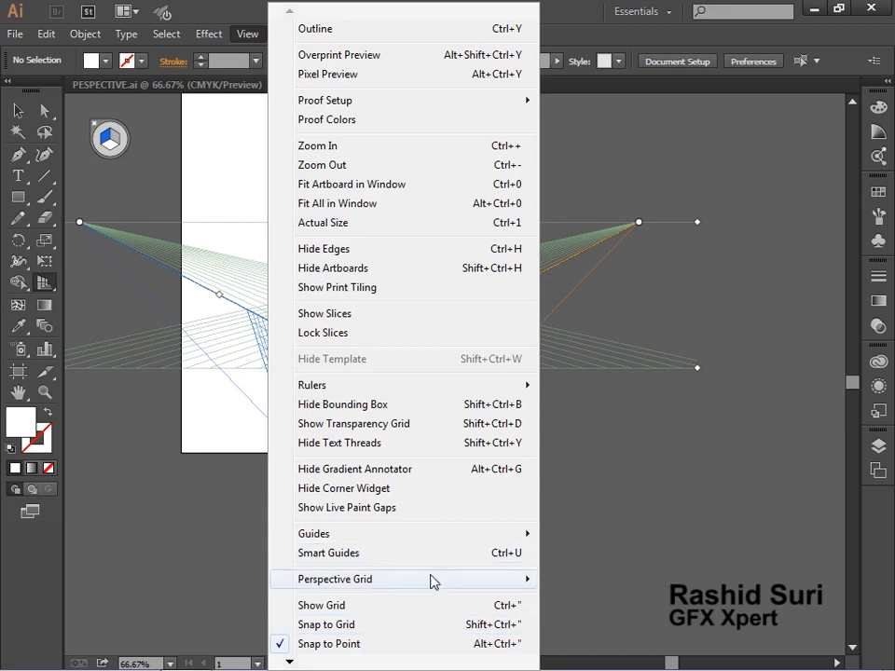
mouse_move(429, 582)
mouse_move(649, 542)
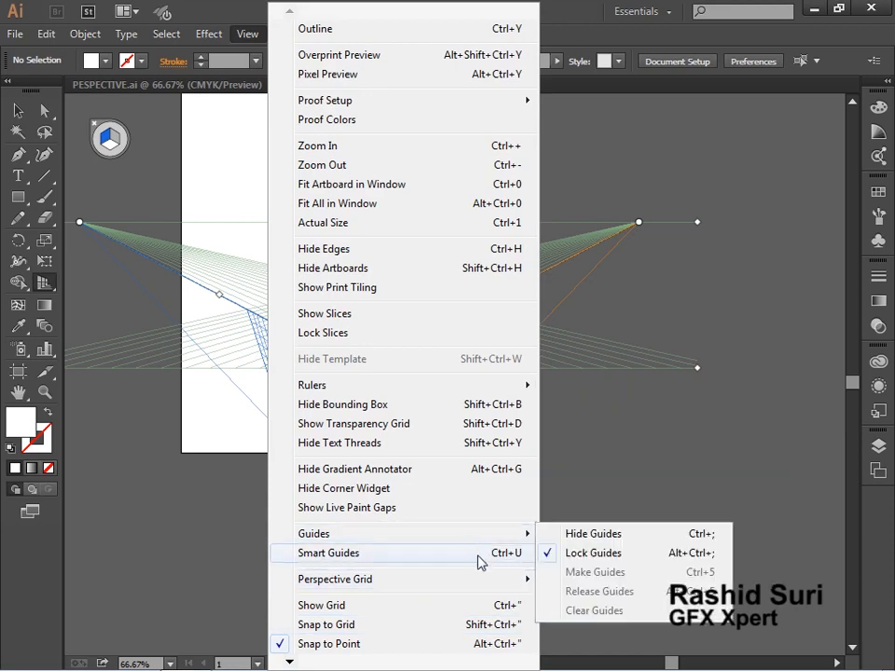
mouse_move(488, 579)
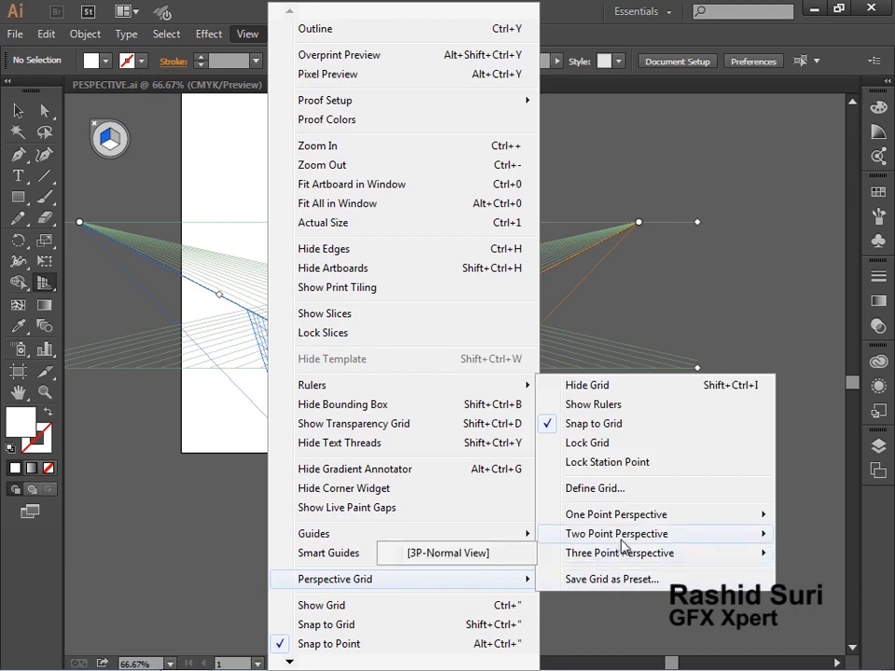
click(500, 548)
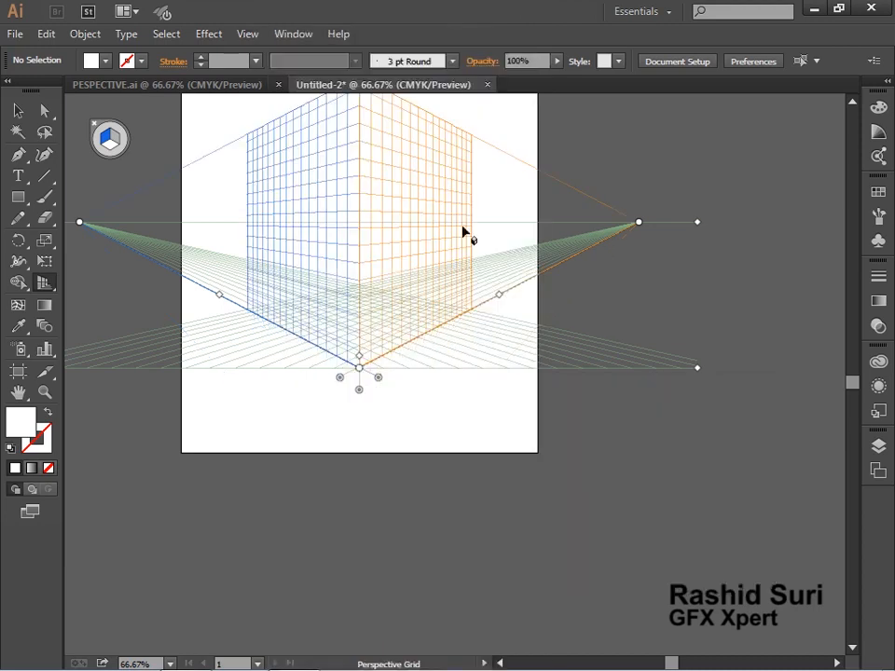
scroll(397, 236, up, 3)
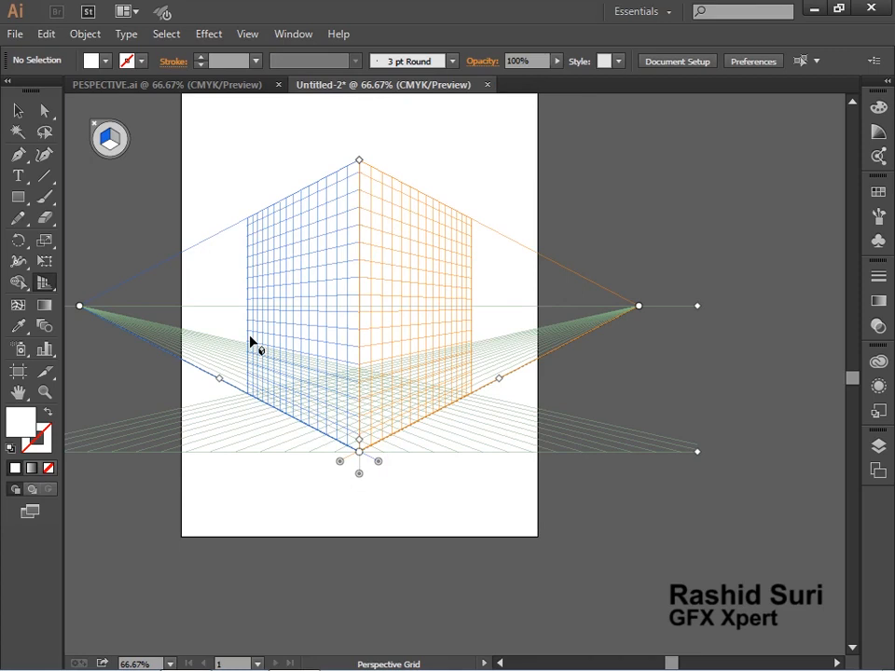
Switch to the Perspective Selection tool and back to the Perspective Grid tool, and hide the perspective grid.
click(42, 284)
key(shift+v)
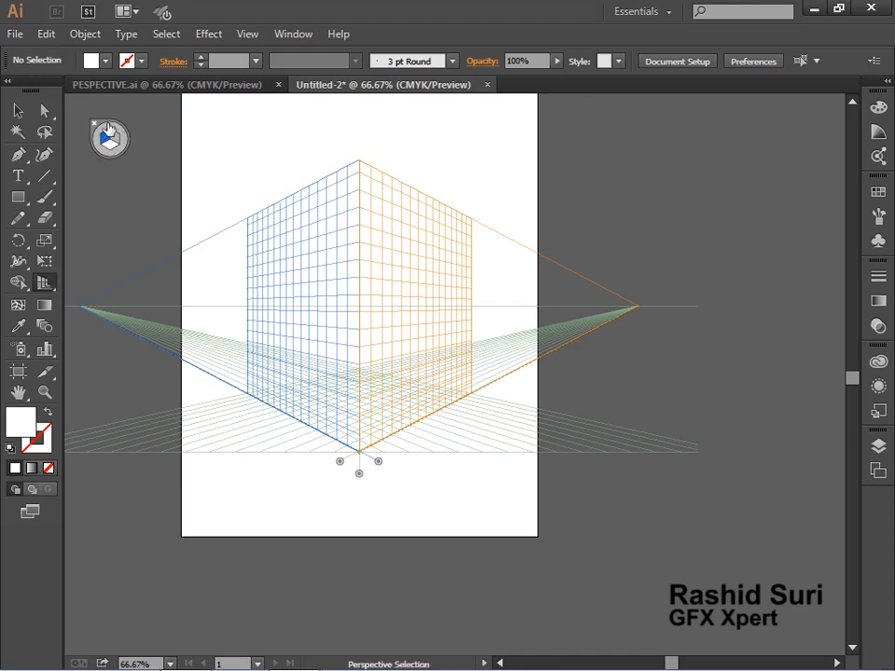
key(shift+p)
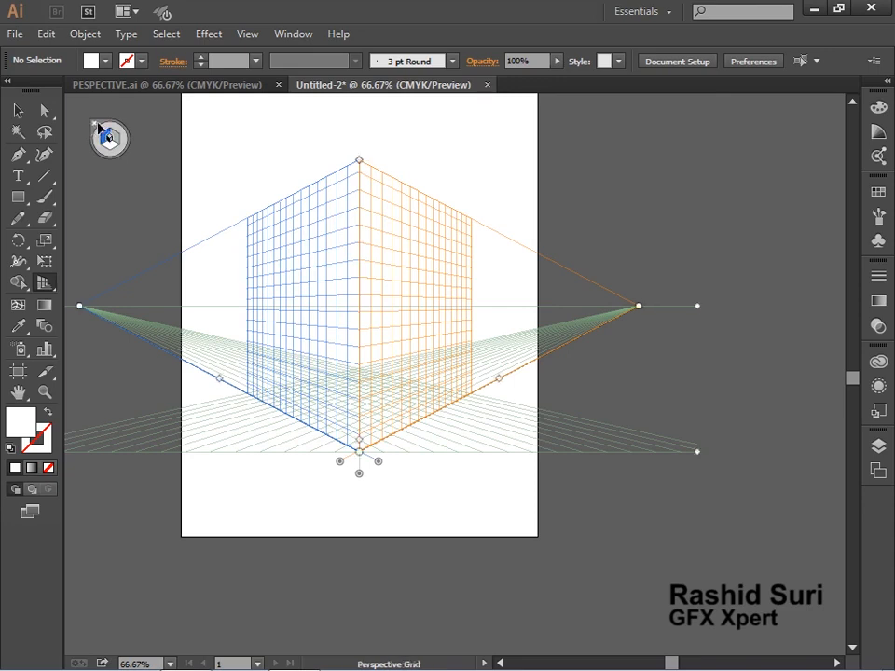
click(97, 125)
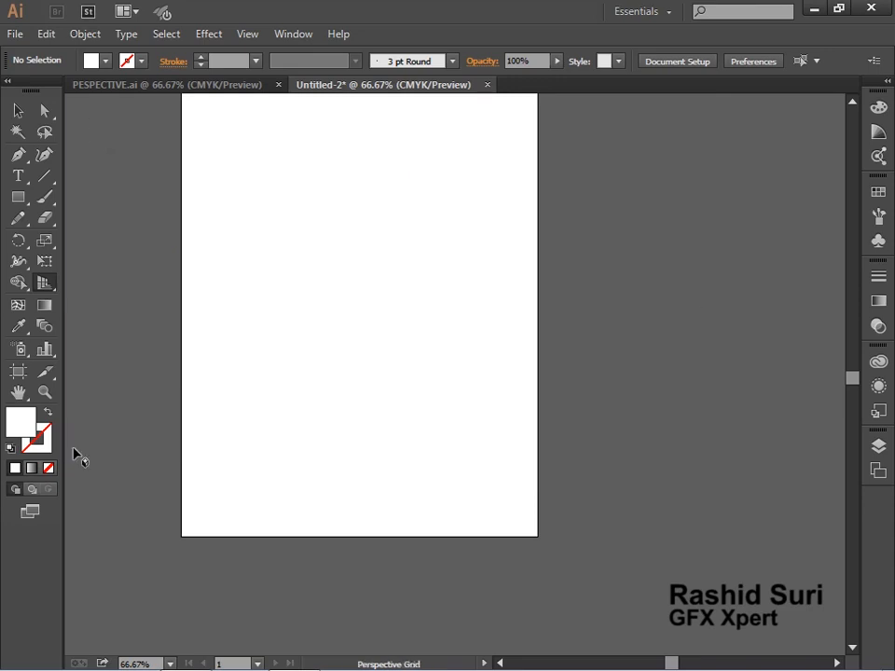
Display the hidden perspective grid again and return to the Selection tool.
key(v)
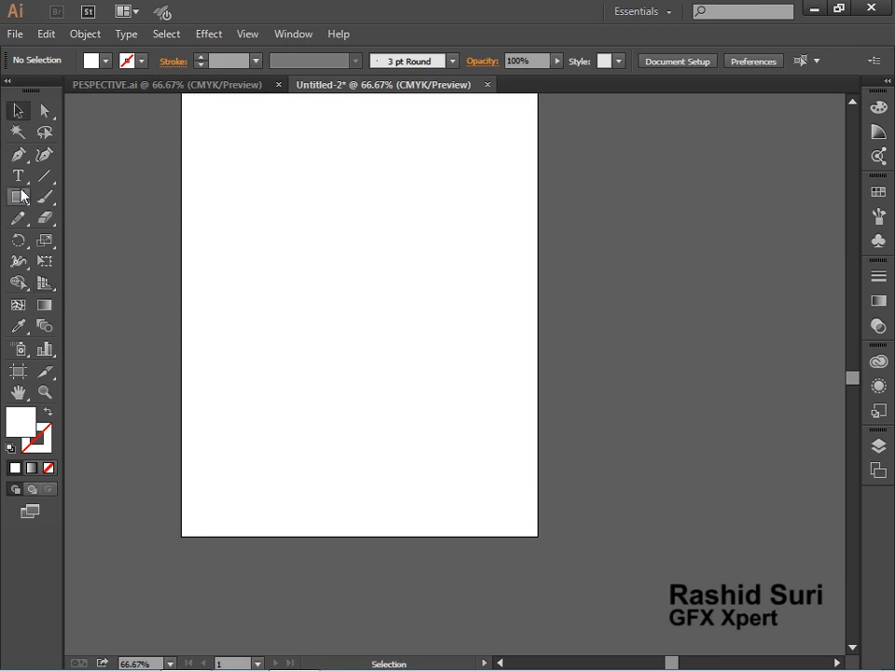
click(44, 284)
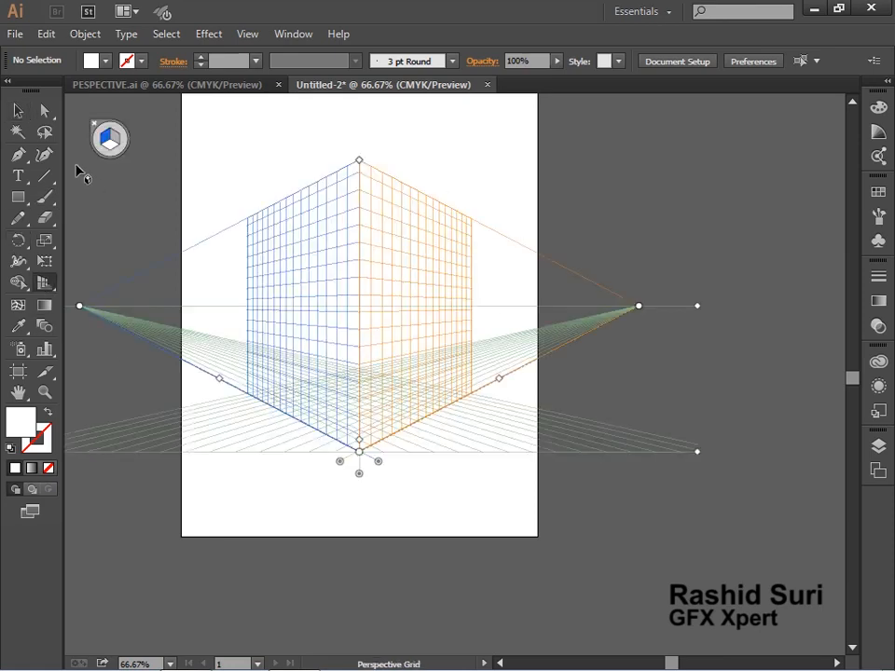
click(18, 110)
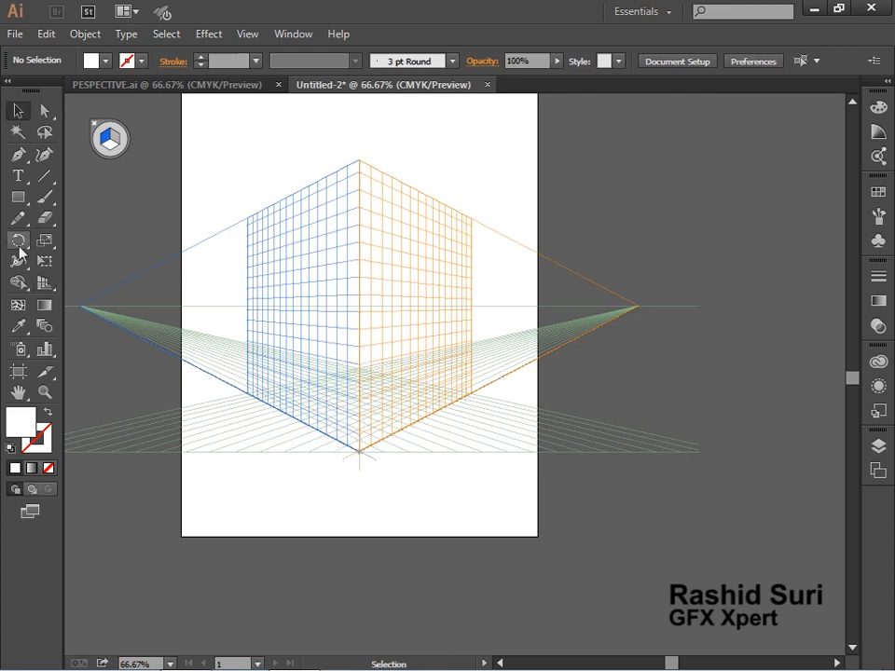
With the Perspective Grid tool, shorten the grid's vertical extent, and extend it to slightly above its original height.
click(41, 286)
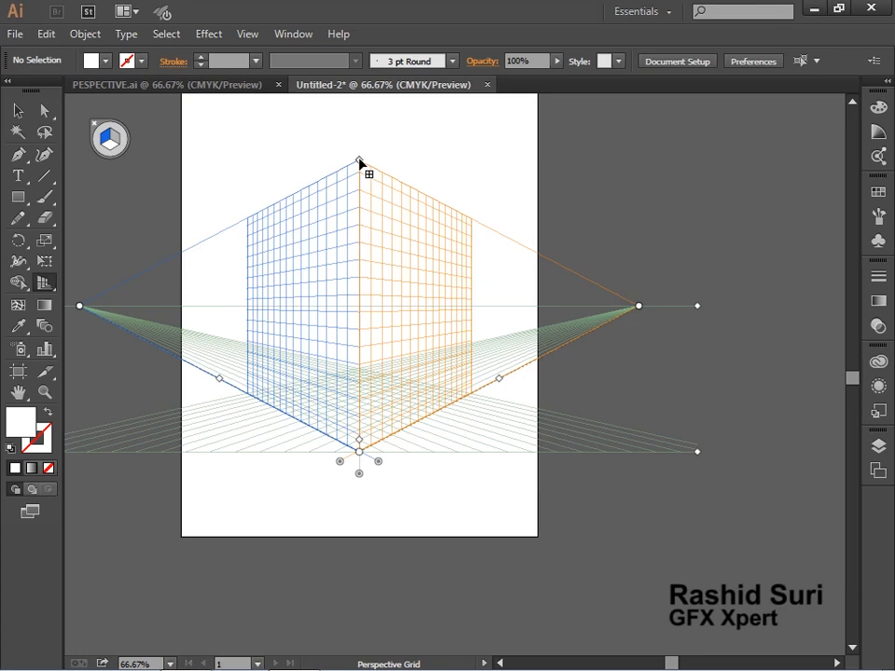
drag(360, 162, 360, 367)
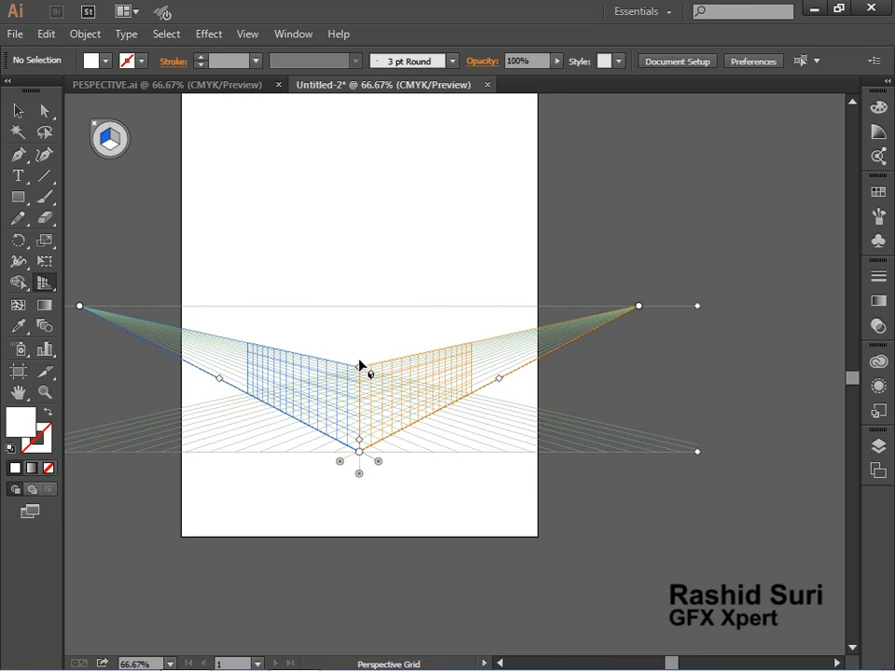
drag(362, 364, 376, 146)
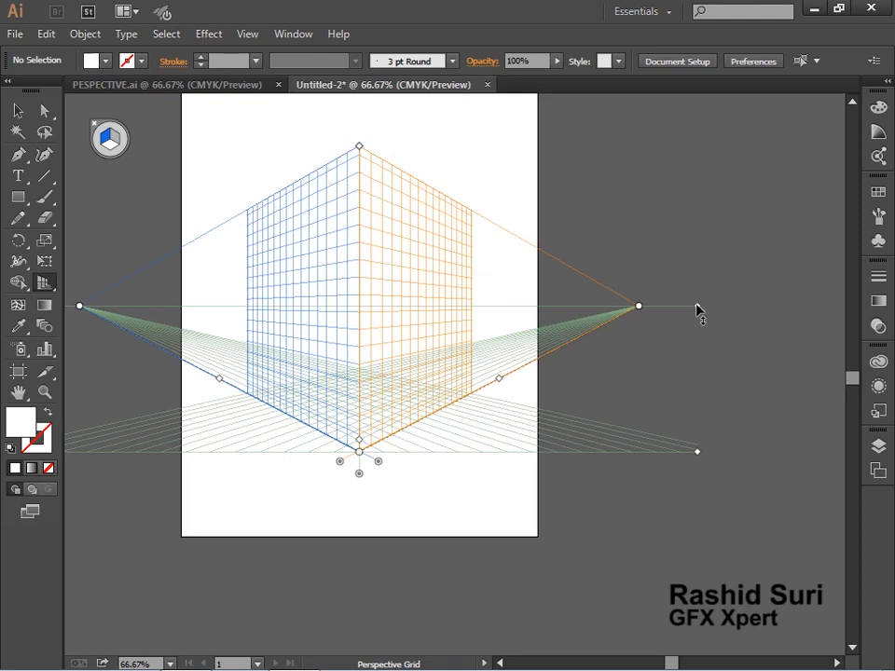
Lower the horizon close to the ground line, shift the whole grid slightly to the right, and raise the horizon partway.
drag(697, 306, 693, 421)
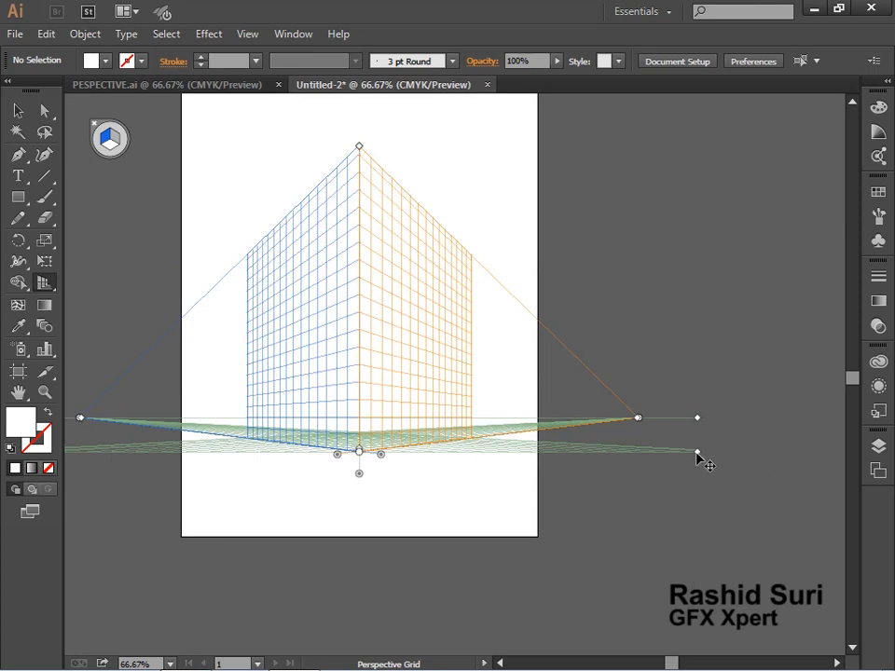
mouse_move(696, 452)
mouse_down()
mouse_move(559, 586)
mouse_move(639, 421)
mouse_move(643, 565)
mouse_move(715, 431)
mouse_move(680, 487)
mouse_move(726, 456)
mouse_move(683, 434)
mouse_move(708, 457)
mouse_up()
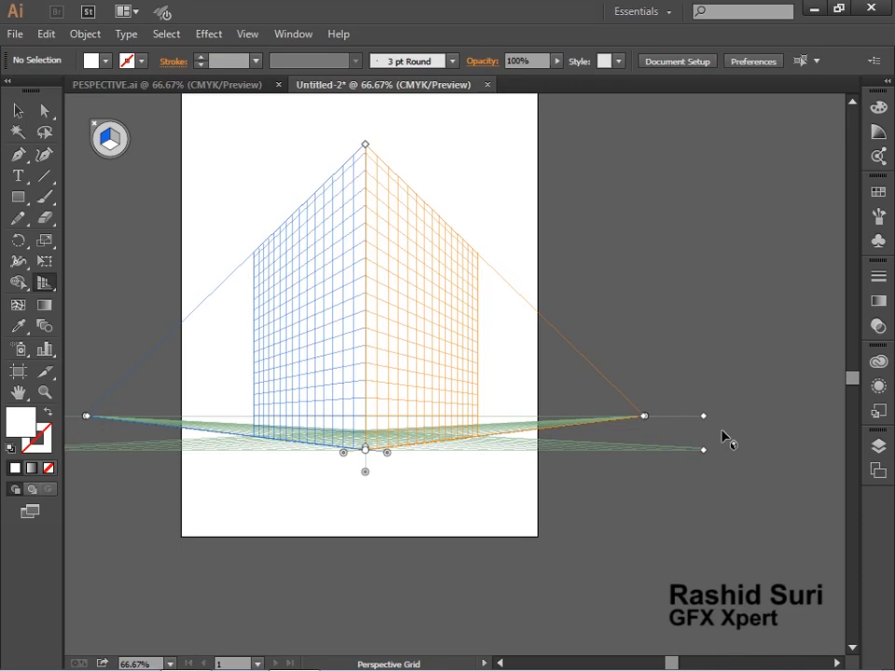
drag(705, 416, 711, 358)
Move the right vanishing point inward onto the artboard, and back outward near the right end of a slightly lowered horizon.
drag(645, 360, 480, 362)
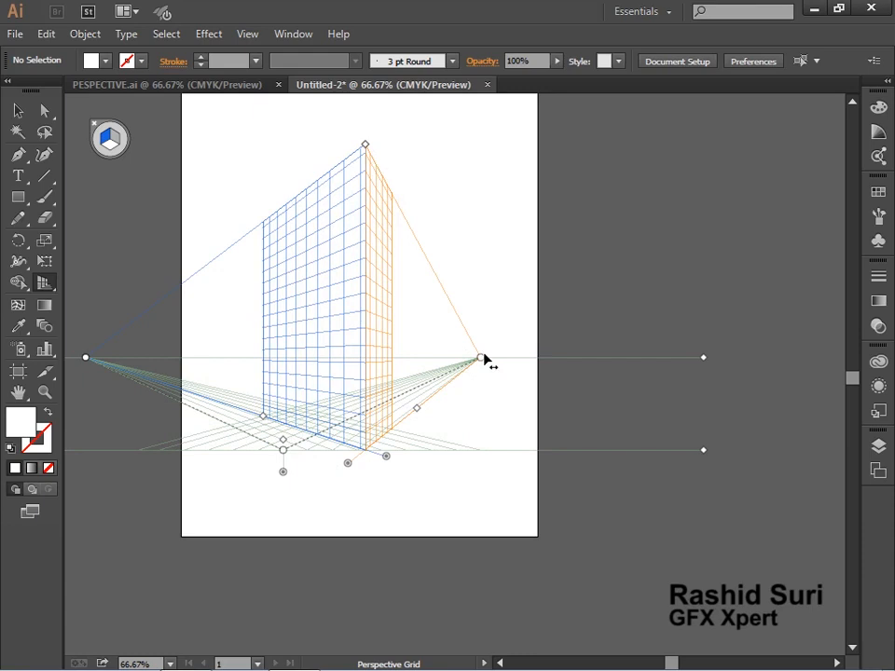
drag(481, 362, 712, 409)
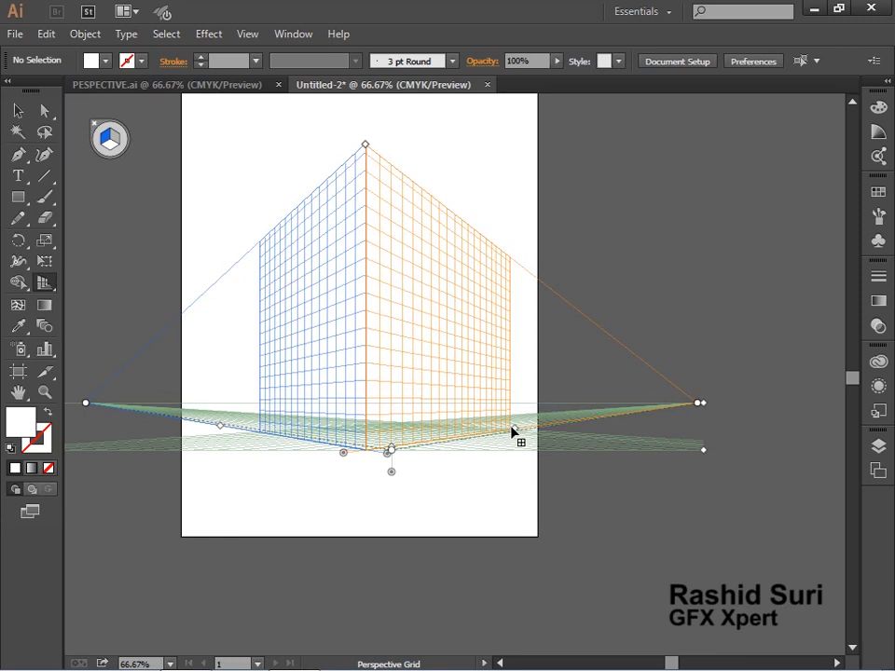
Make the perspective grid more compact by narrowing the right plane, moving both vanishing points slightly inward and lowering the grid's top.
mouse_move(515, 432)
mouse_down()
mouse_move(497, 439)
mouse_move(520, 436)
mouse_up()
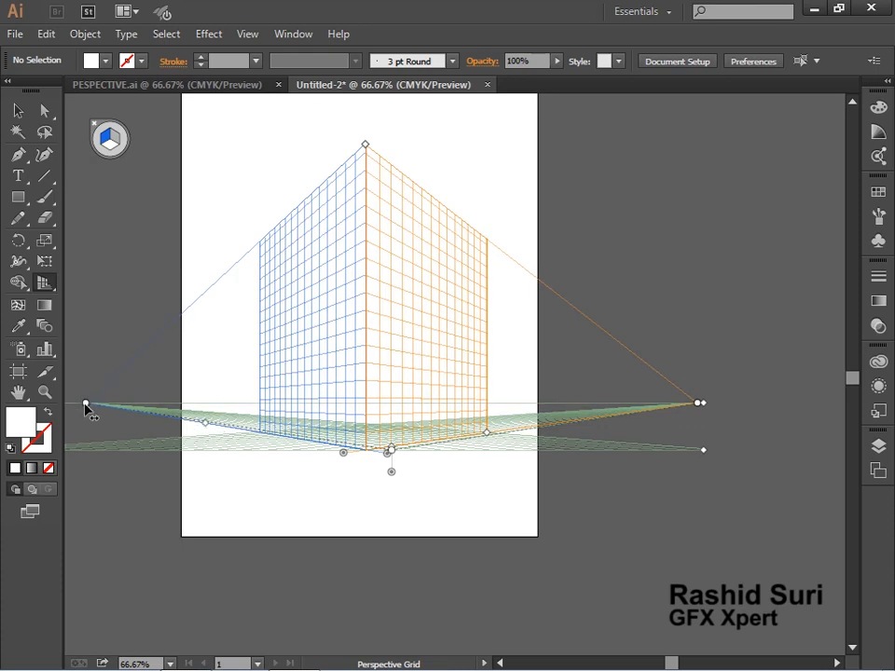
drag(83, 403, 109, 405)
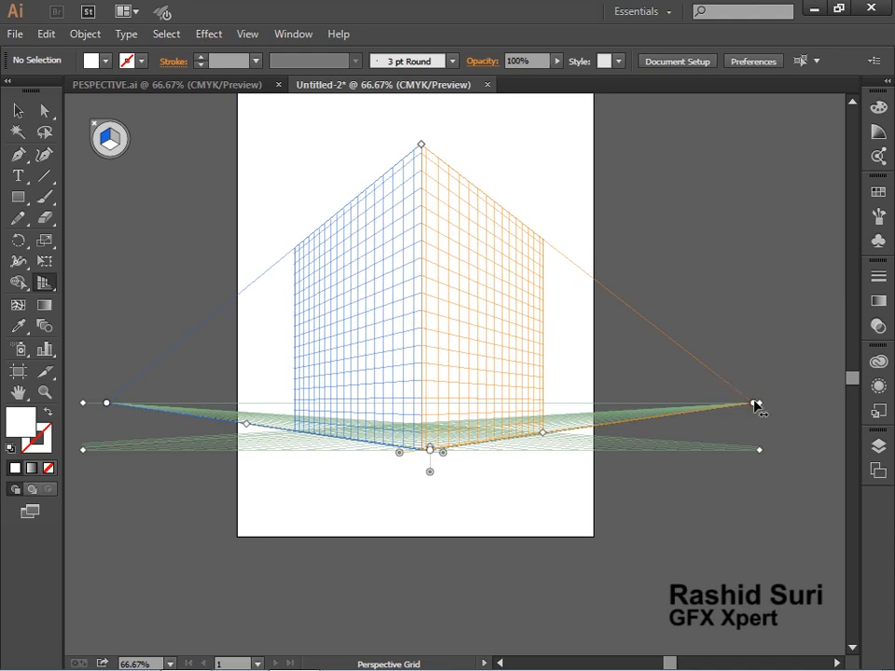
drag(755, 404, 706, 409)
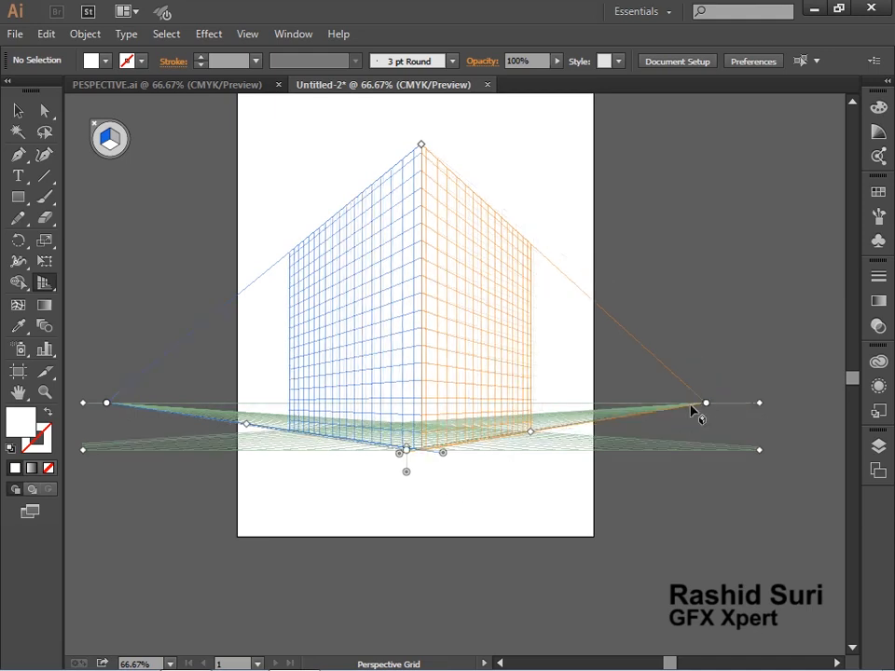
drag(422, 147, 425, 192)
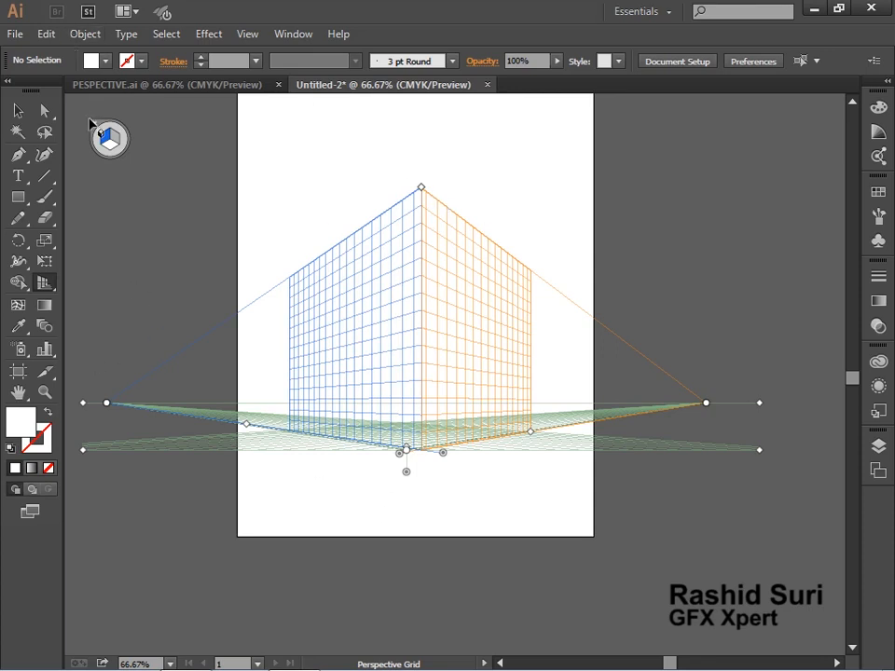
With the perspective grid hidden, draw and delete a flat trial square on the artboard, and display the grid again.
key(shift+v)
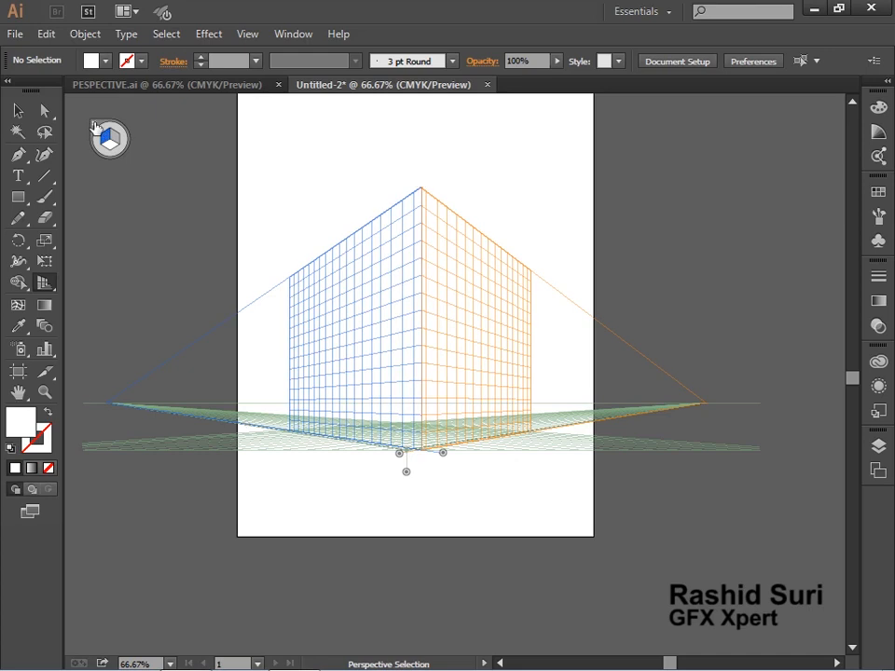
click(93, 125)
click(19, 197)
drag(399, 217, 523, 318)
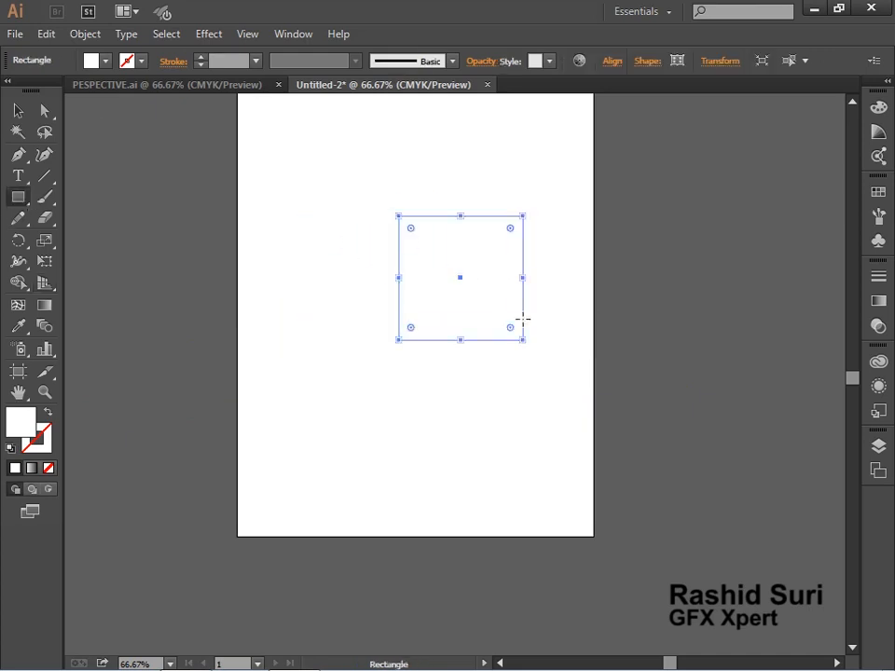
key(Delete)
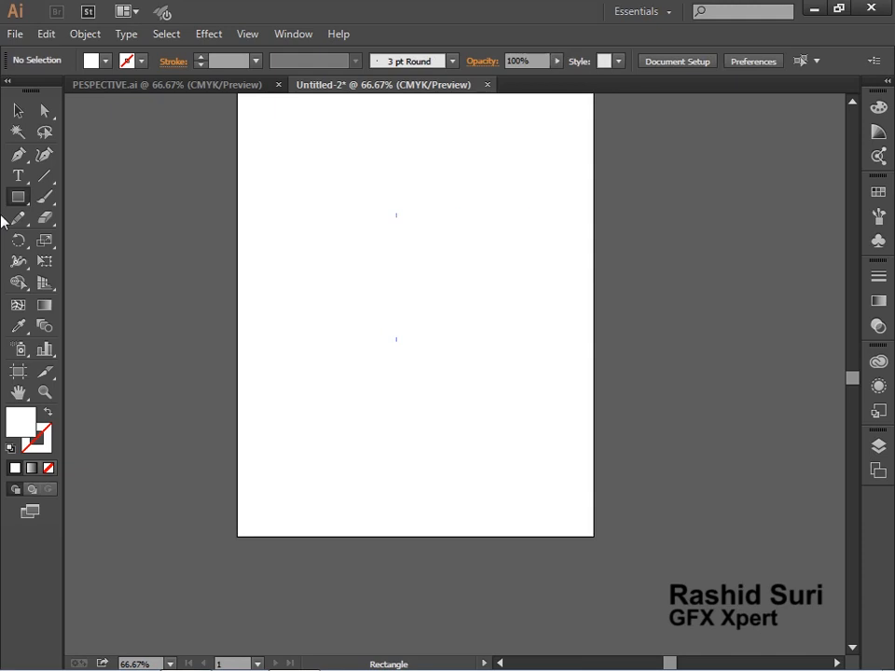
click(40, 285)
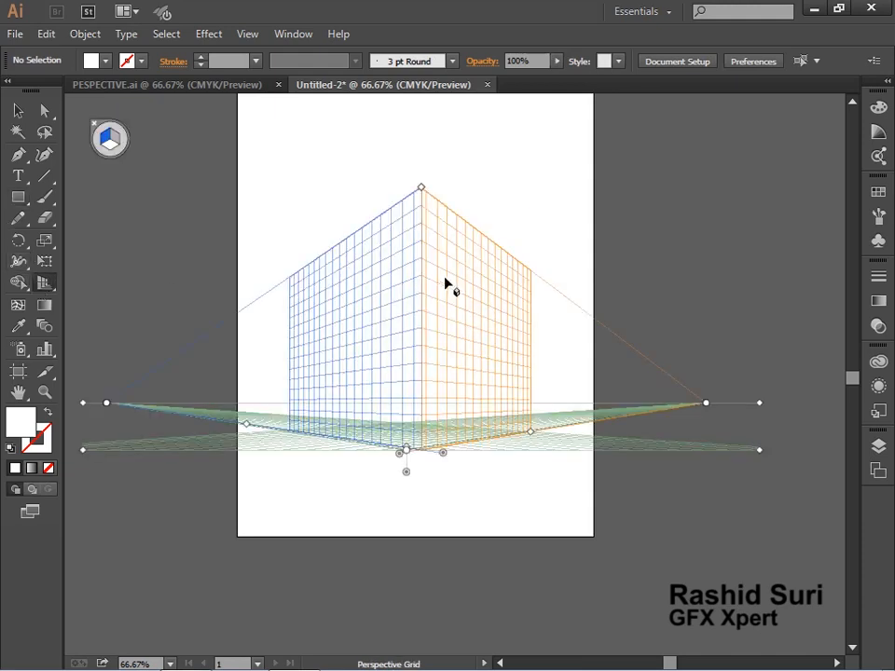
With the Rectangle tool chosen, cycle the active perspective plane through right and horizontal, ending on the left plane.
click(19, 199)
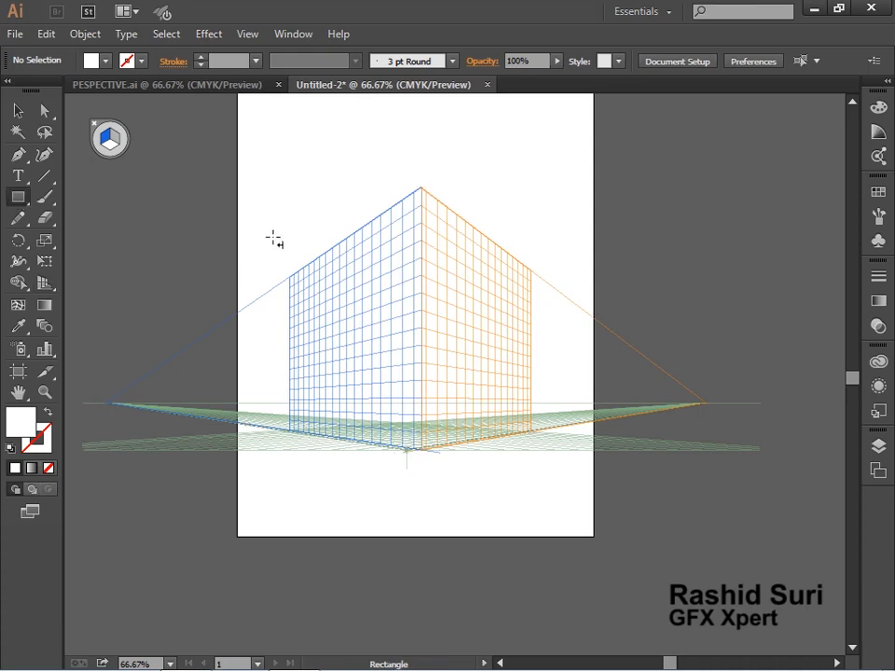
click(116, 140)
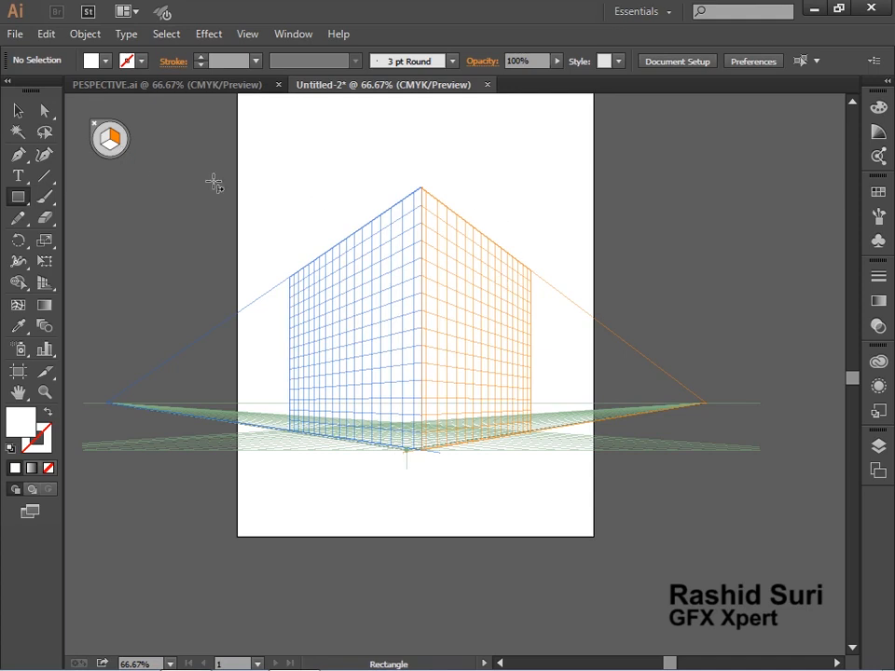
key(shift+v)
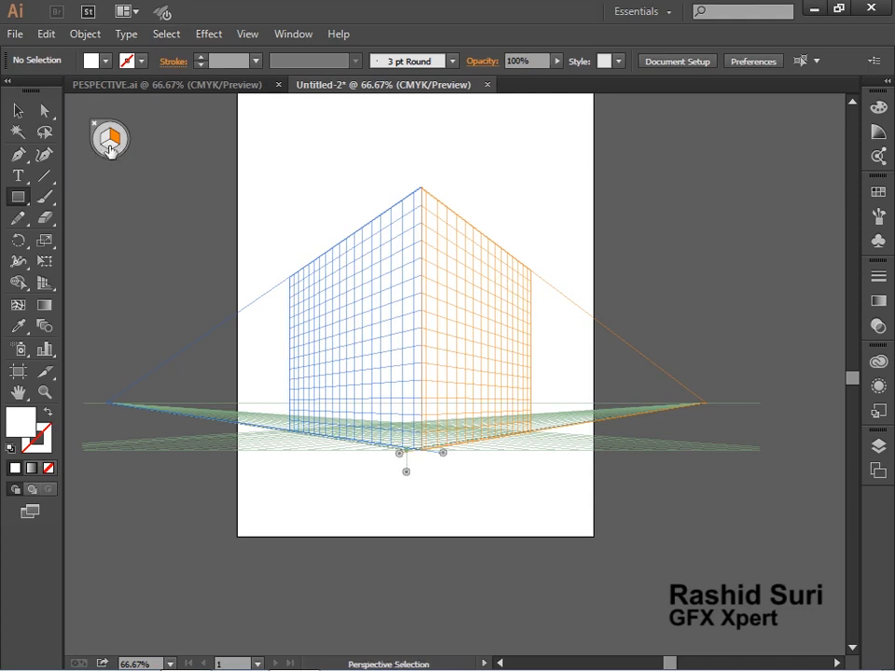
click(110, 147)
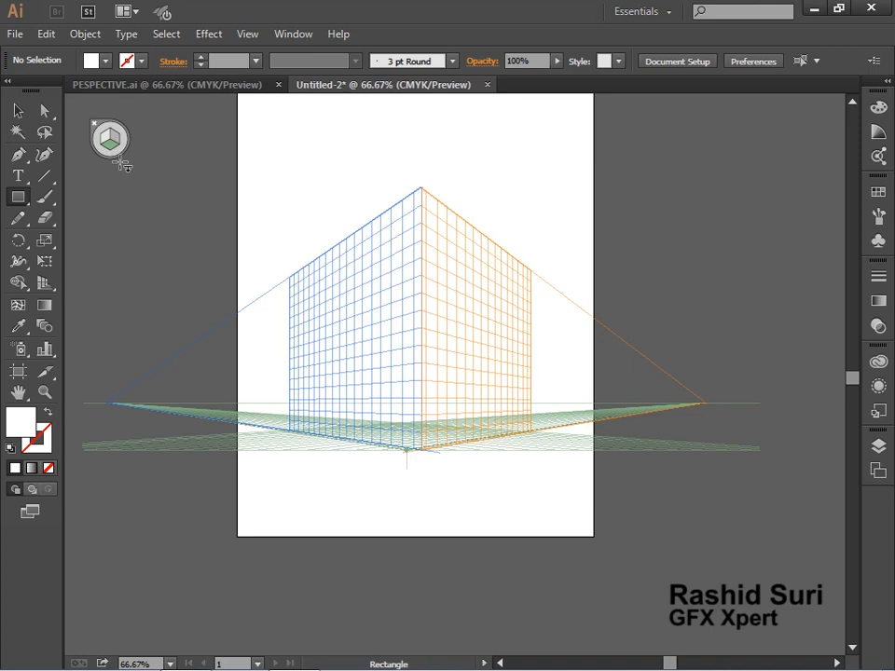
key(shift+v)
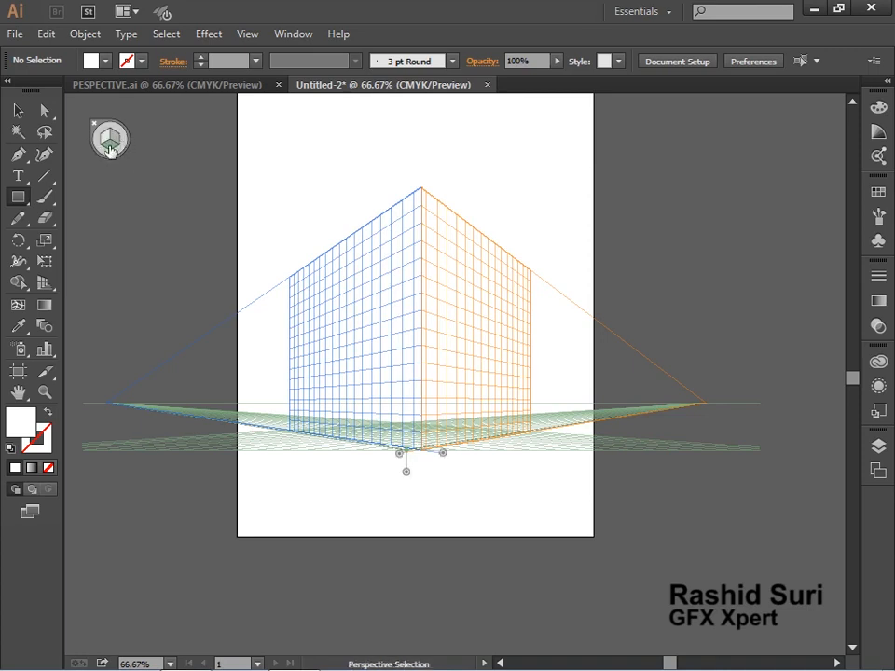
key(m)
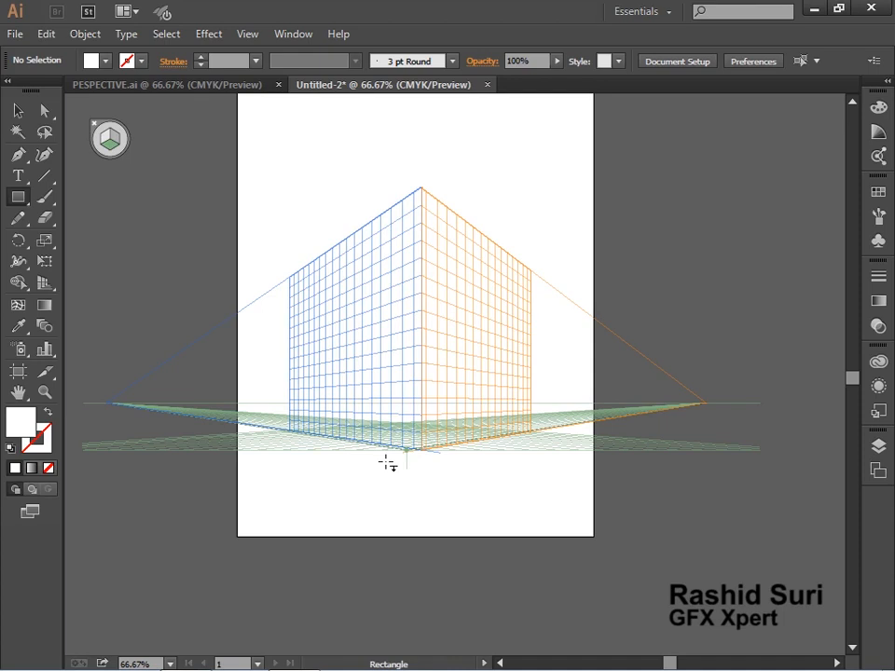
key(shift+v)
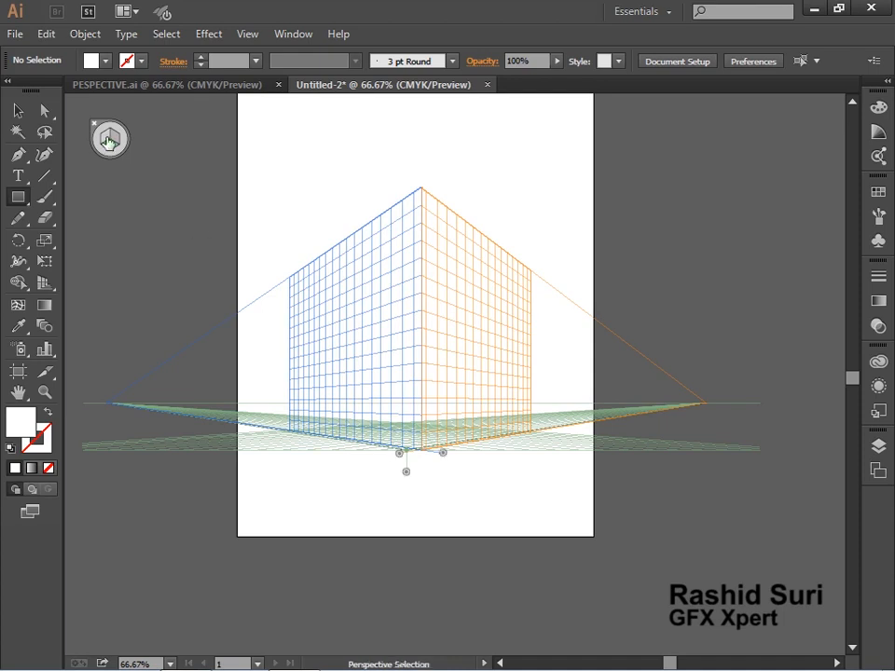
click(106, 140)
key(m)
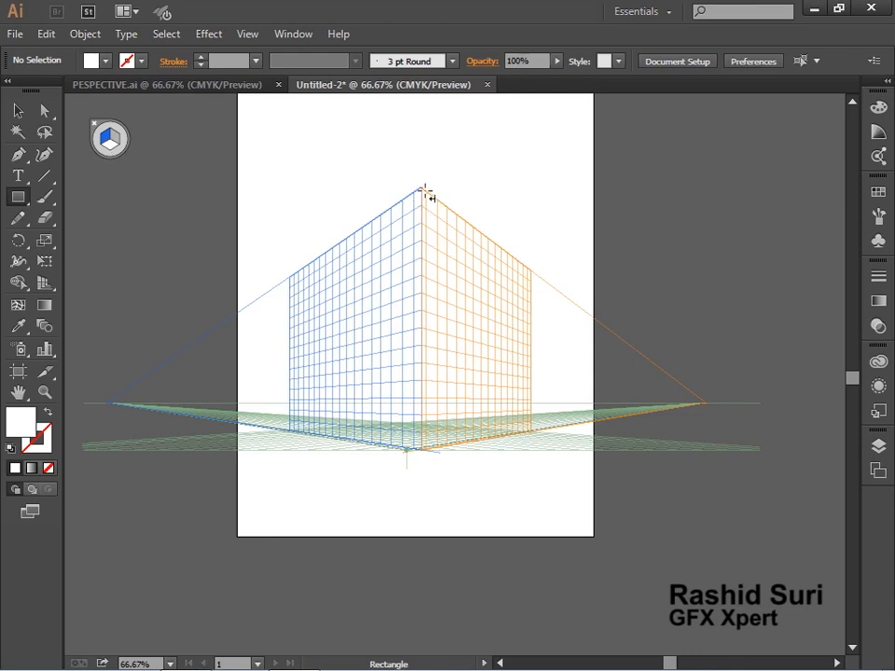
Draw a full-height rectangle on the left plane, extending past the artboard edge, and fill it with the light brown swatch.
drag(421, 189, 190, 416)
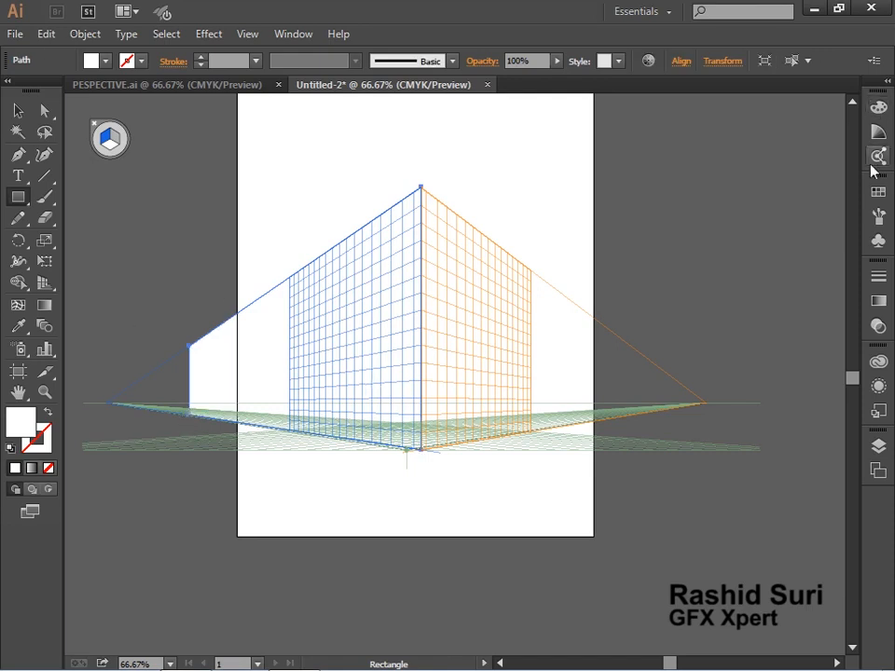
click(878, 194)
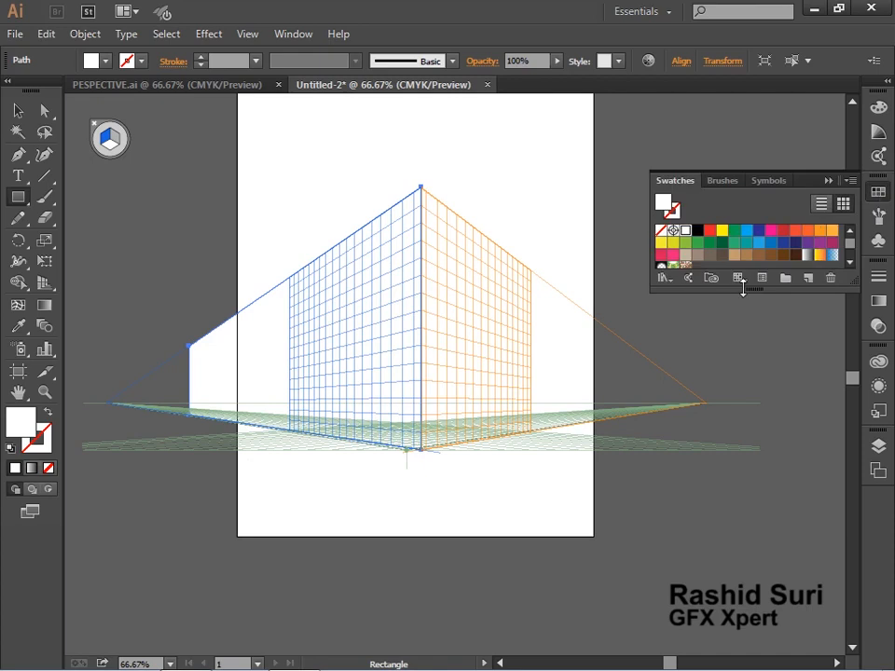
drag(743, 290, 762, 346)
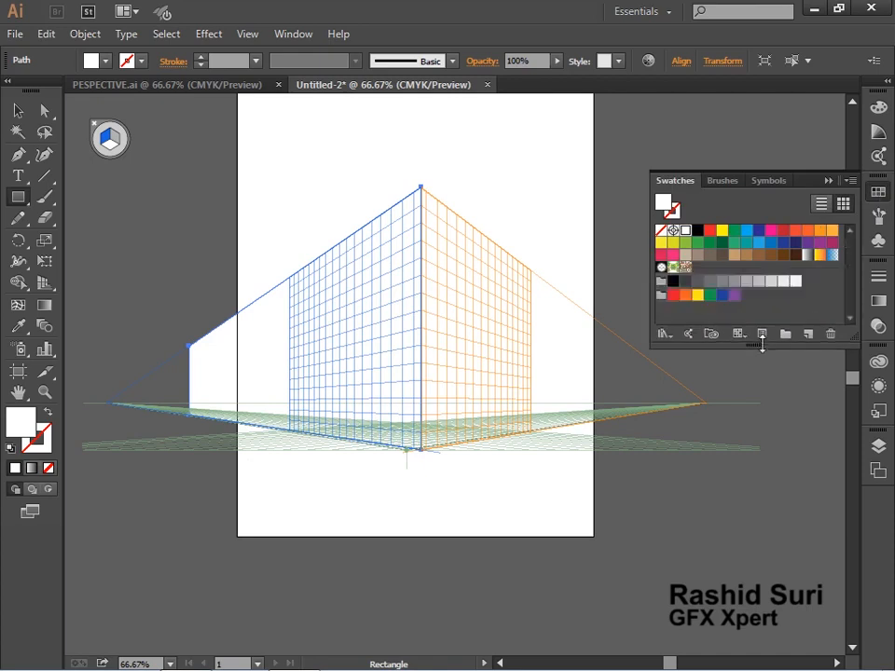
click(679, 262)
click(686, 253)
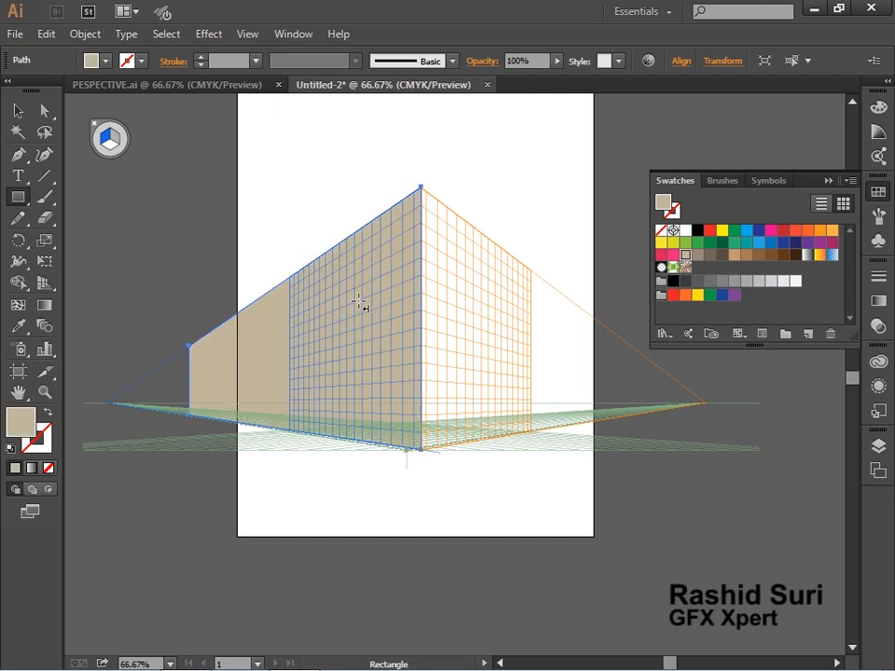
Delete the left-plane rectangle, and draw and undo a trial rectangle covering the right plane.
key(Delete)
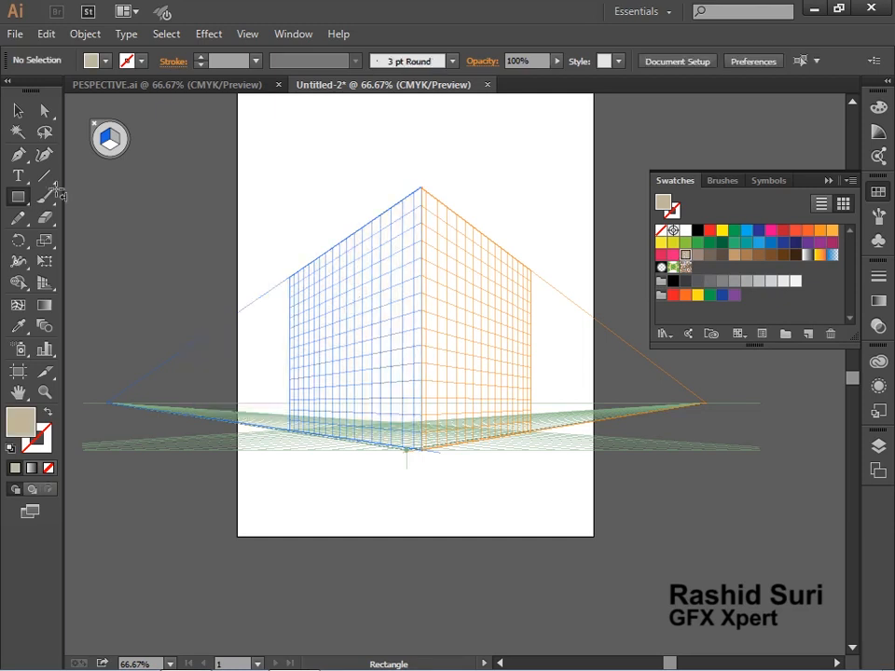
click(114, 143)
key(m)
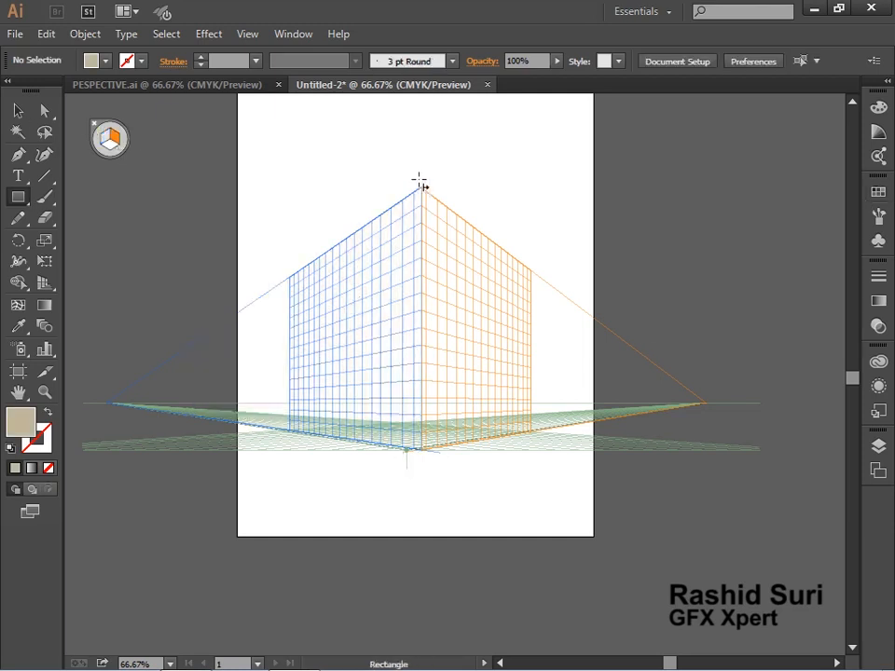
drag(421, 191, 533, 432)
key(ctrl+z)
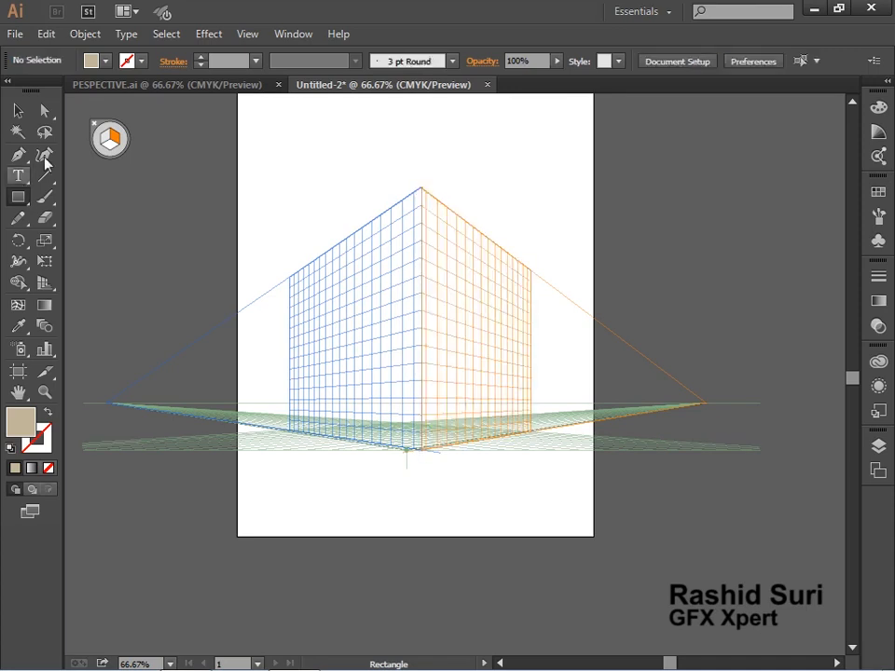
Draw a large trial rectangle on the horizontal plane and delete it.
click(112, 145)
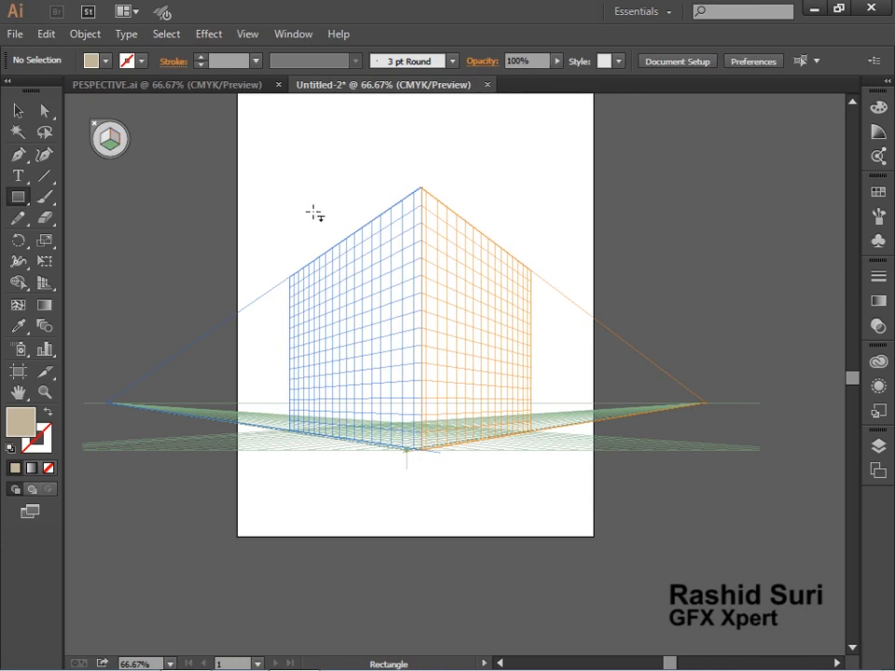
drag(315, 212, 391, 384)
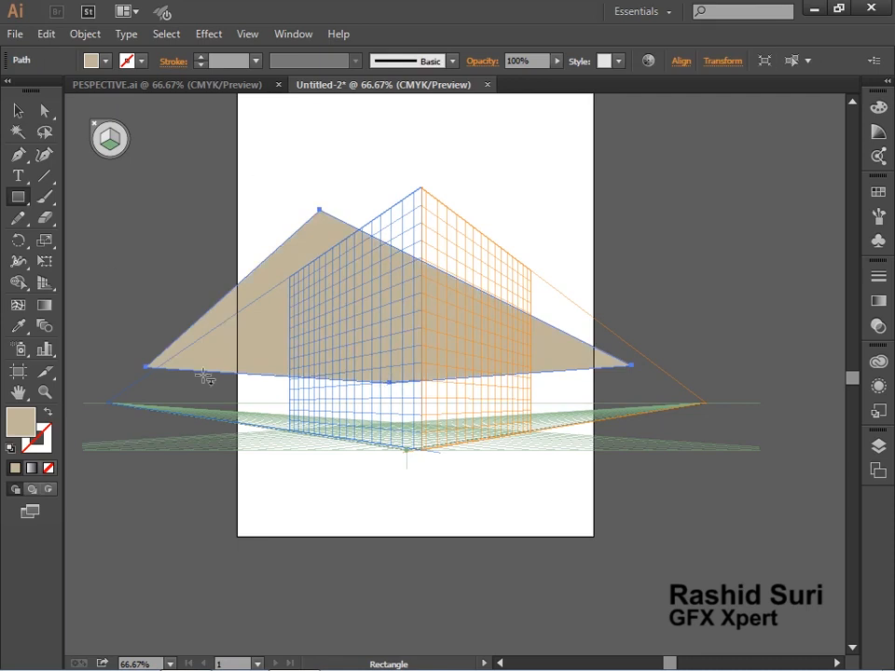
key(Delete)
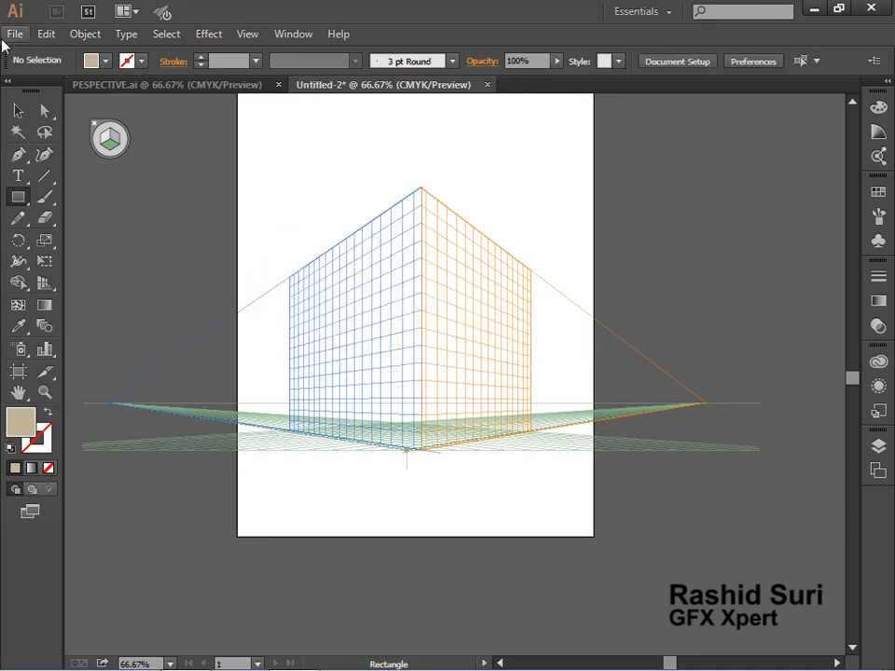
Cover the left grid plane with a light brown rectangle, and draw a shallow rectangle along its top edge.
click(103, 140)
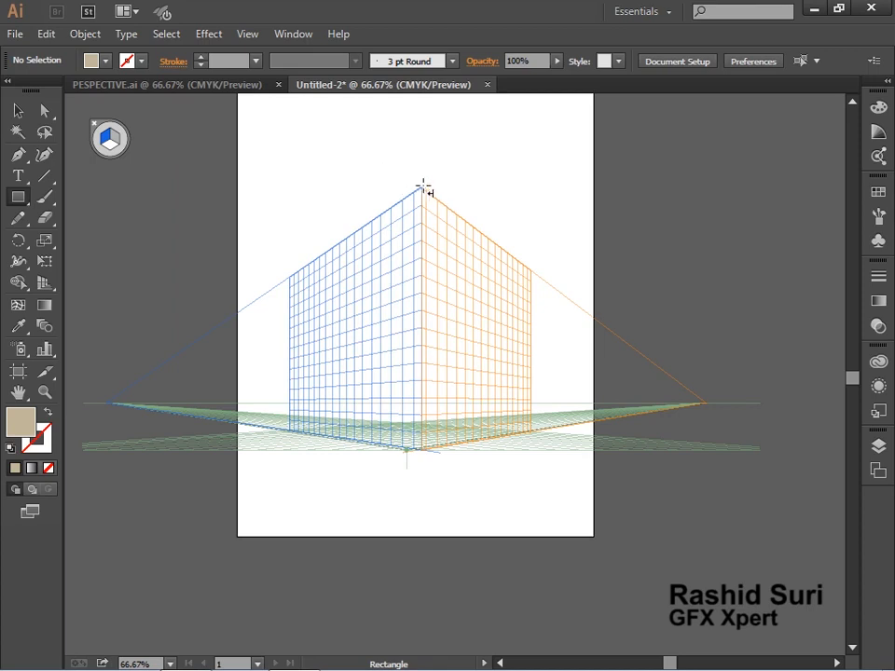
drag(421, 189, 292, 432)
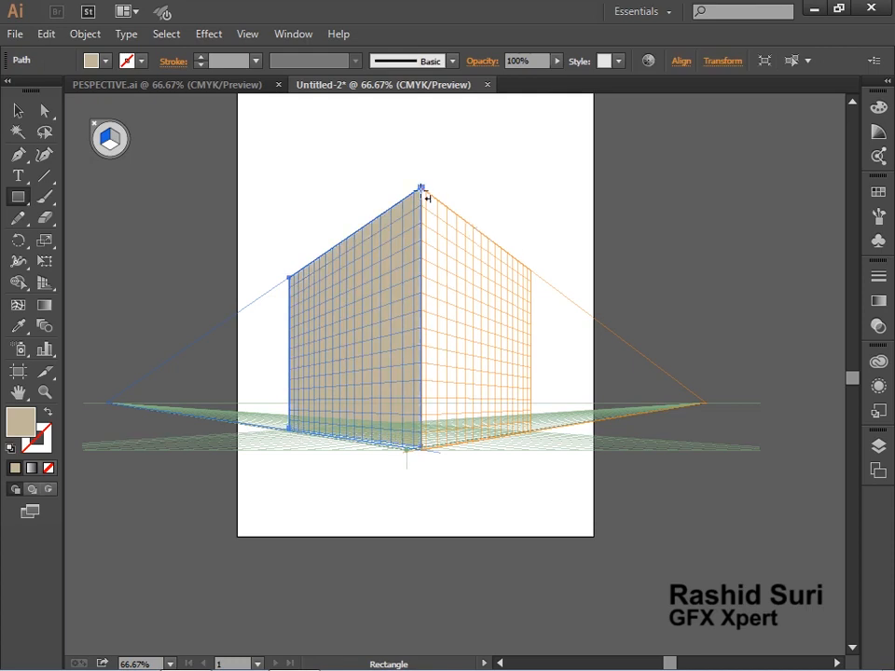
drag(421, 189, 357, 294)
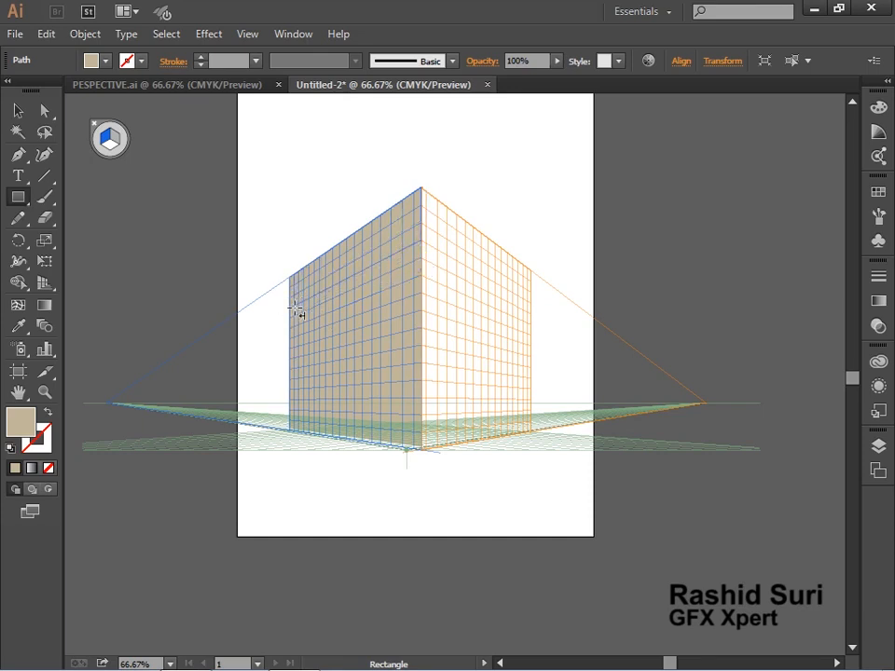
drag(295, 308, 293, 307)
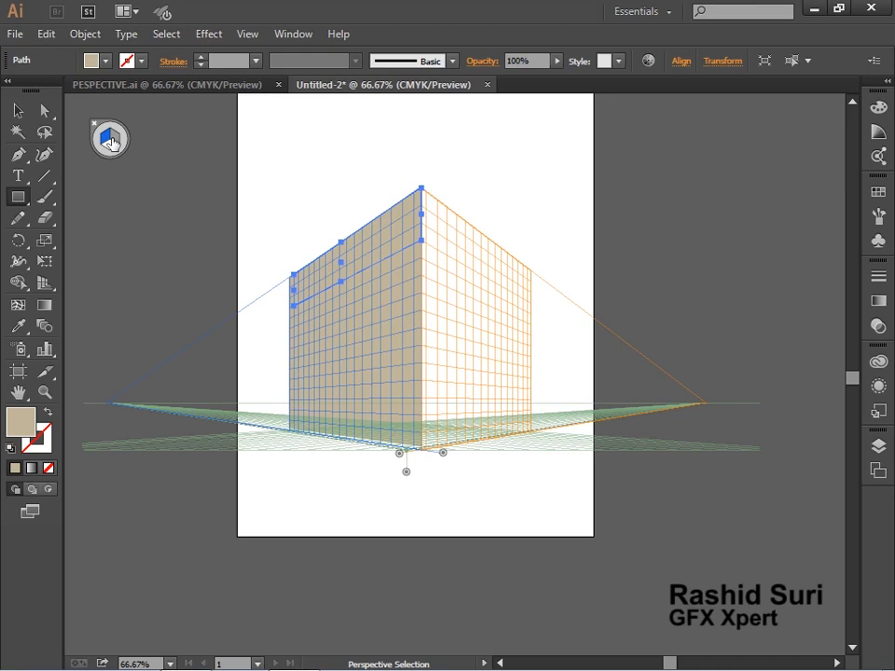
Deselect the artwork and draw a light brown rectangle covering the whole right grid plane.
key(ctrl+shift+a)
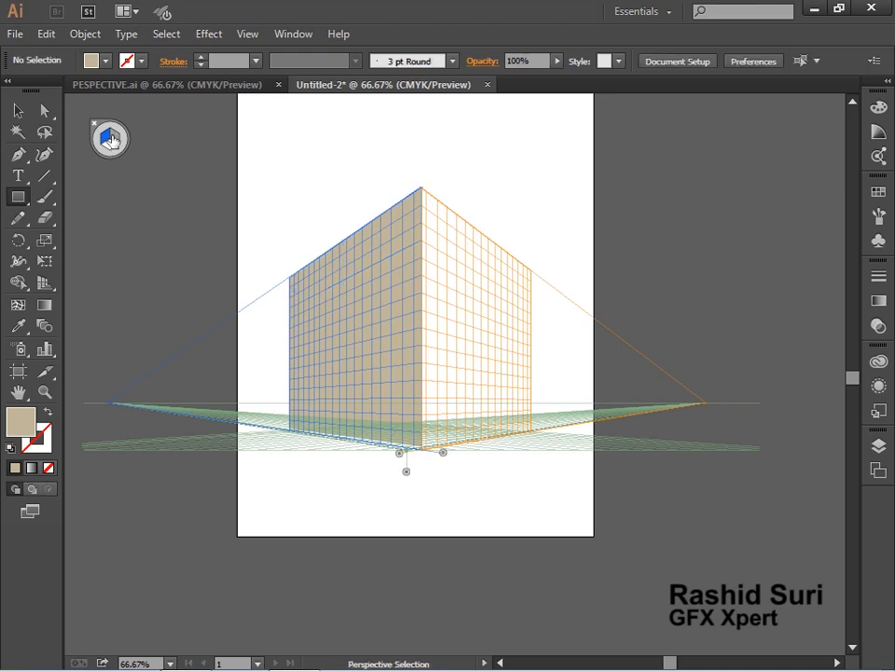
click(113, 139)
drag(422, 371, 530, 432)
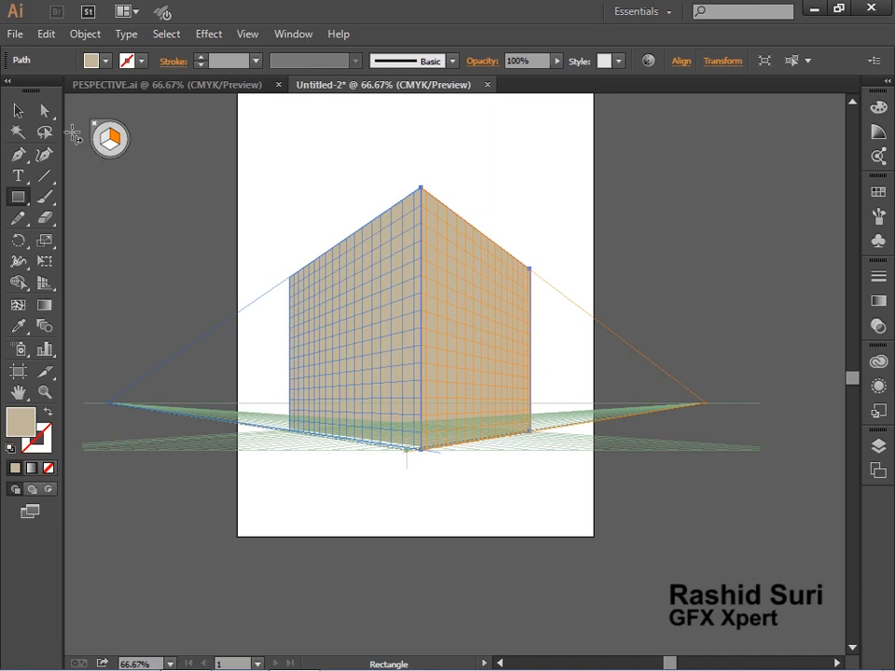
With the Perspective Selection tool, extend the bottom edge of the left wall rectangle down to the grid's ground edge.
key(ctrl+space)
drag(177, 292, 497, 501)
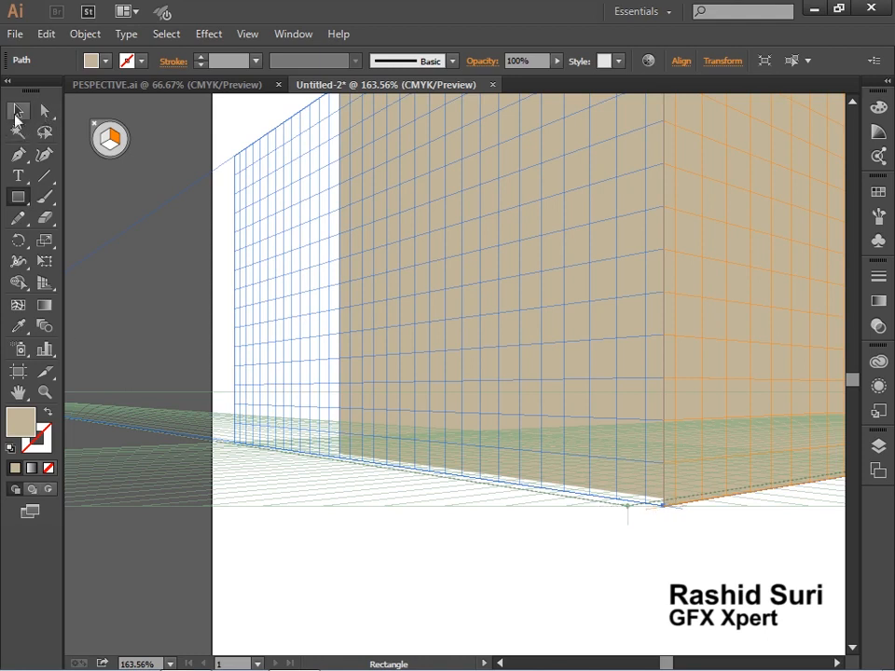
drag(50, 287, 123, 308)
click(612, 492)
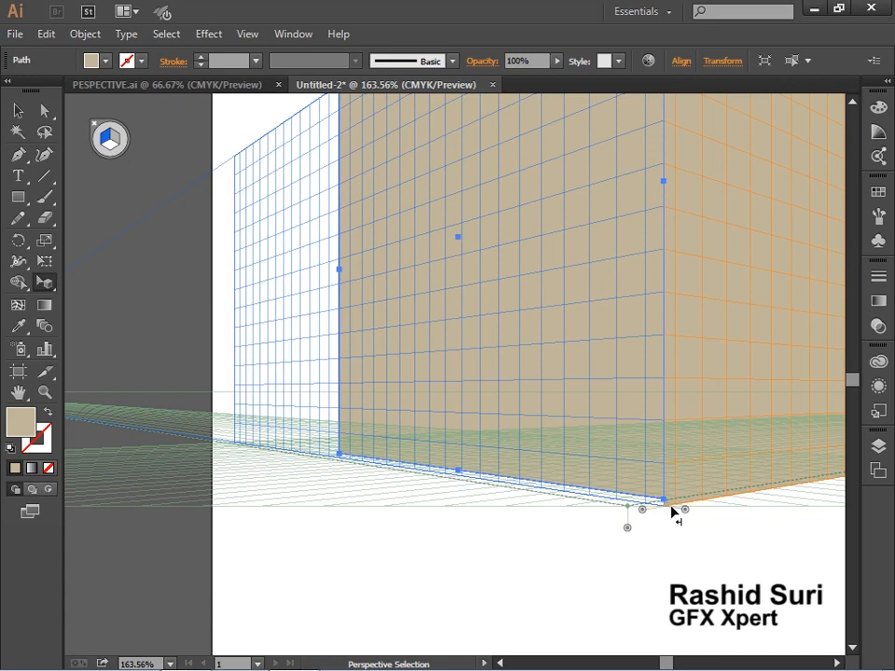
drag(664, 500, 665, 514)
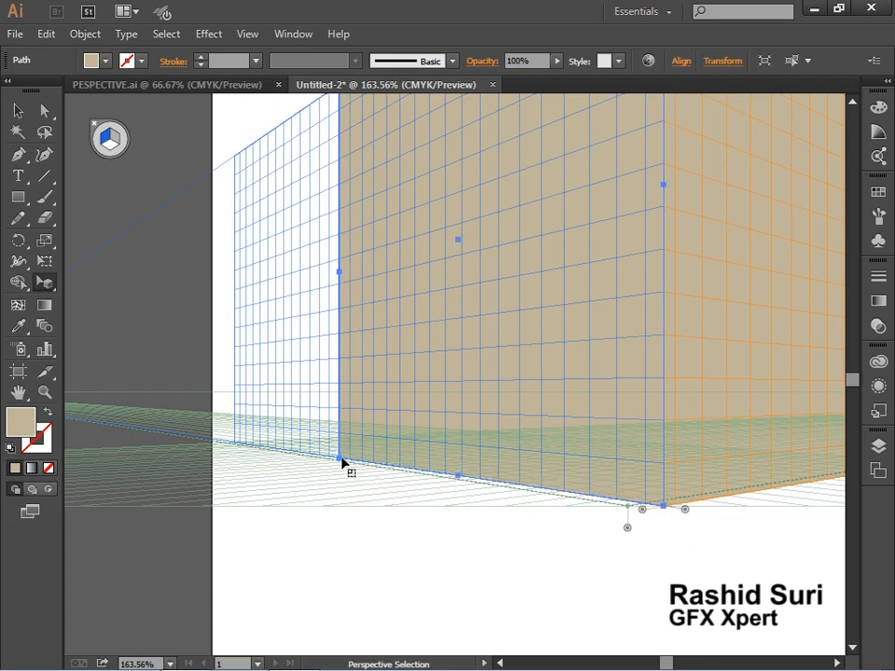
Extend the left wall rectangle's outer edge out to the far edge of the left grid plane.
drag(340, 461, 236, 448)
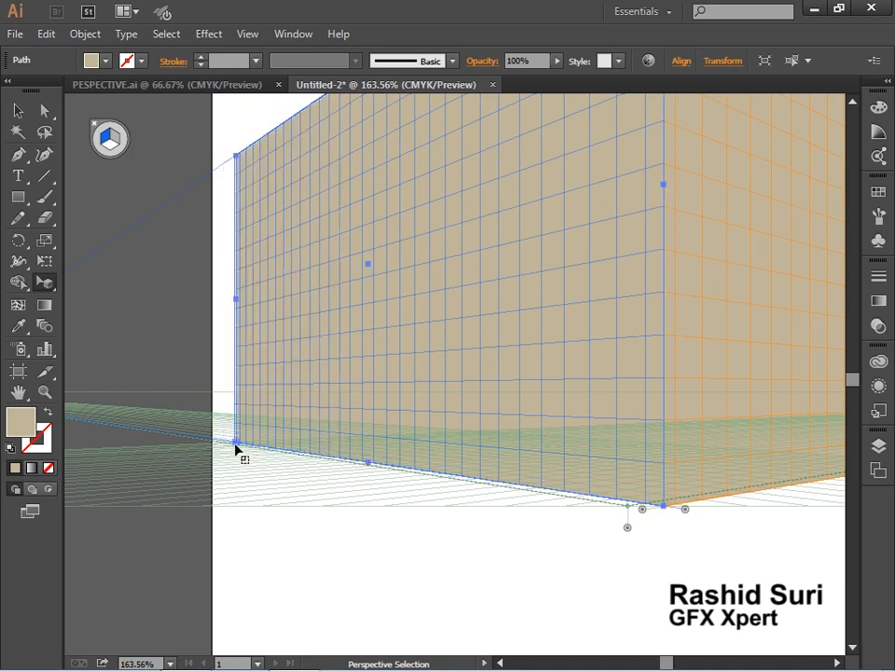
drag(603, 395, 377, 493)
ctrl+alt+click(427, 468)
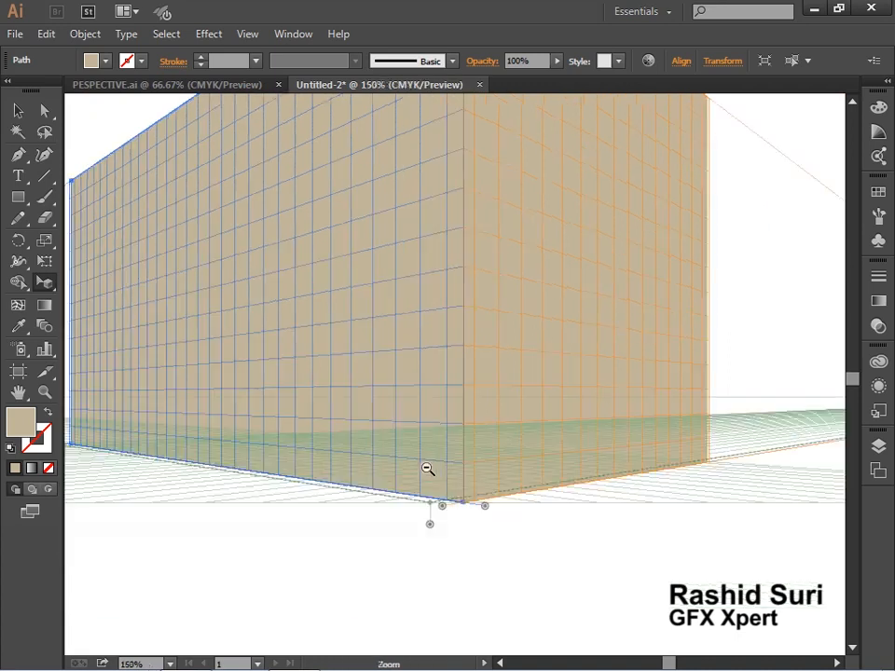
ctrl+alt+click(446, 406)
drag(479, 360, 477, 495)
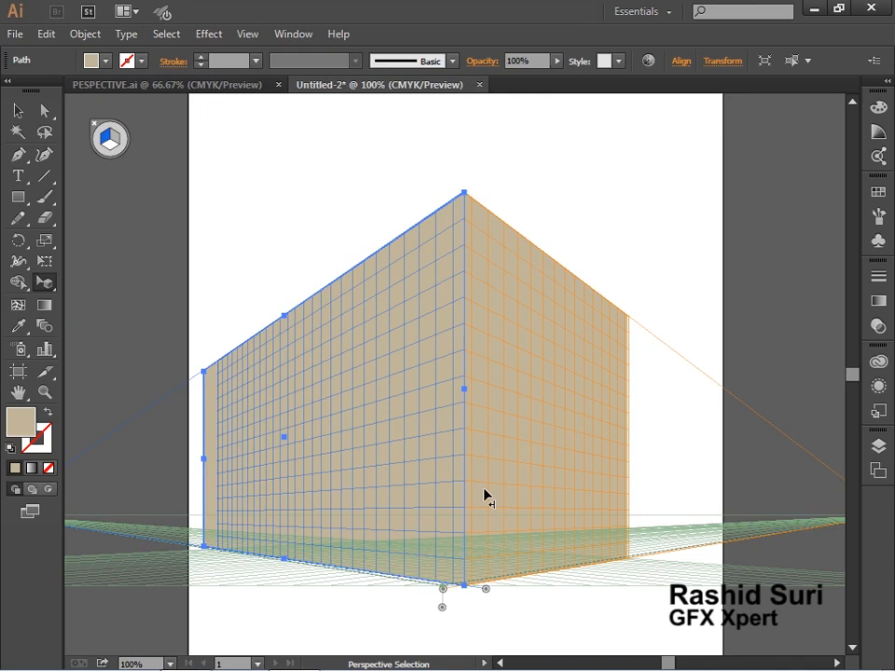
Draw a long, shallow window rectangle along the upper part of the left wall and fill it with white.
click(18, 196)
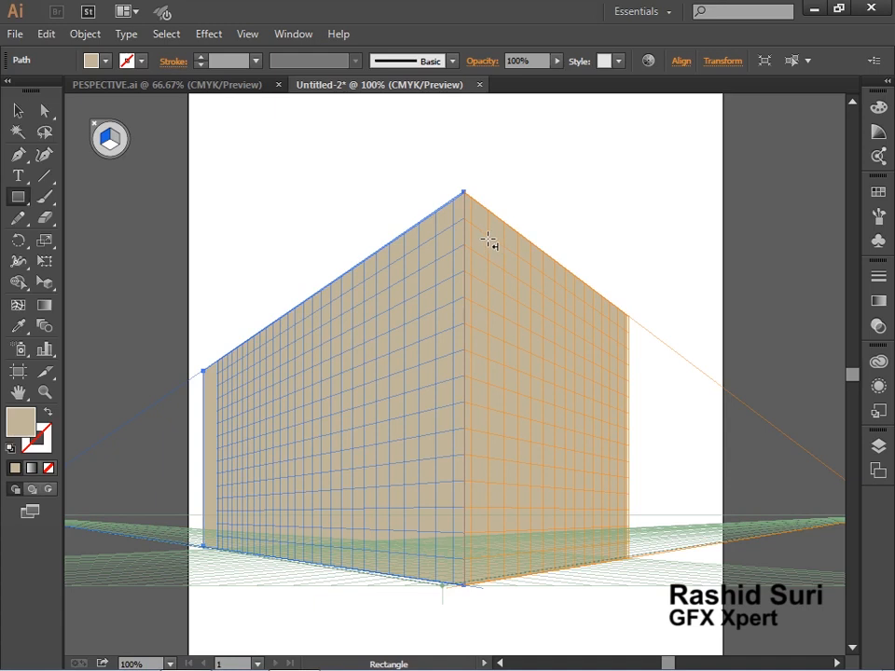
drag(436, 238, 229, 392)
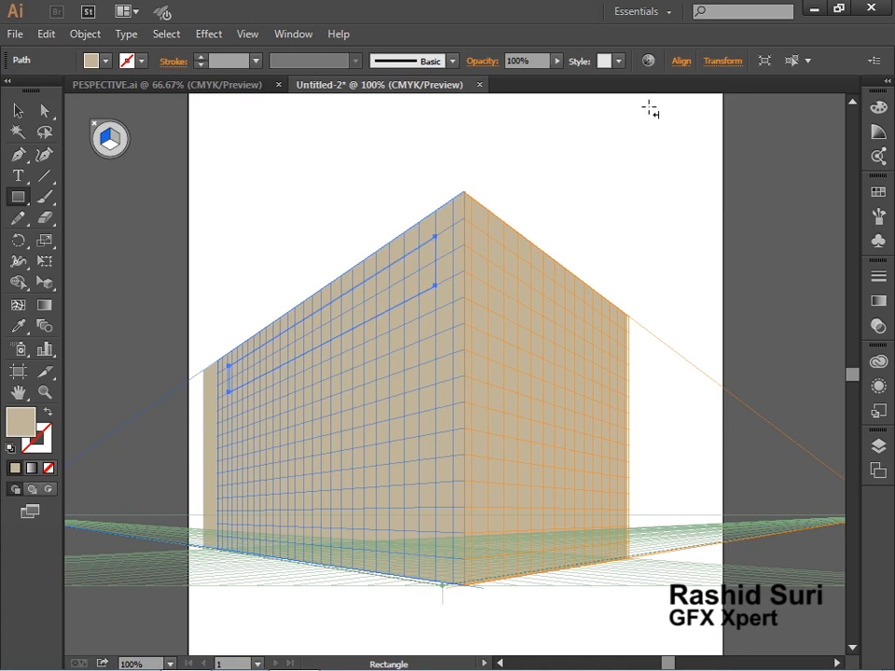
click(878, 191)
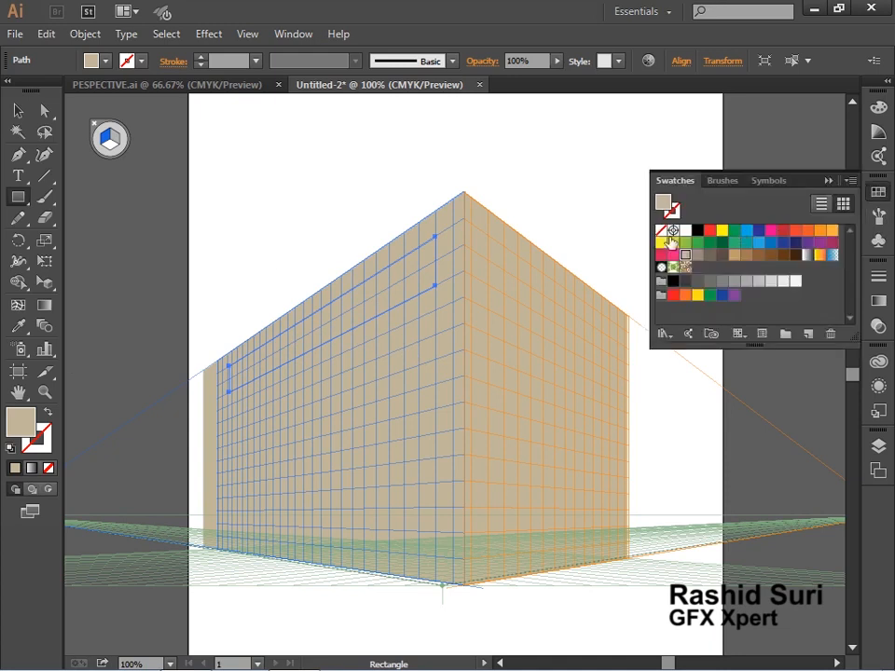
click(686, 230)
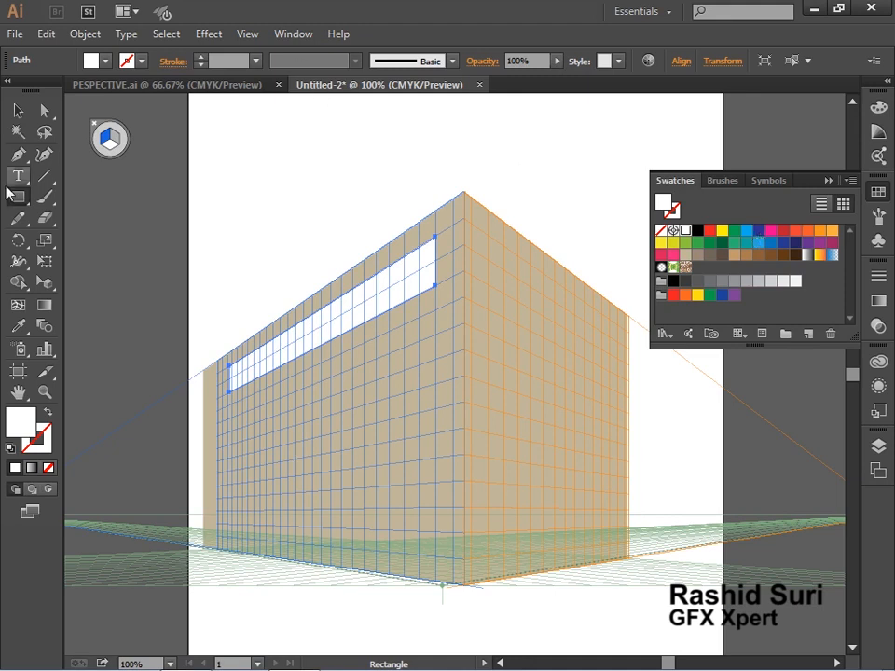
Try moving the white window rectangle while switching it between the horizontal, left and right grid planes, and undo the move.
click(112, 149)
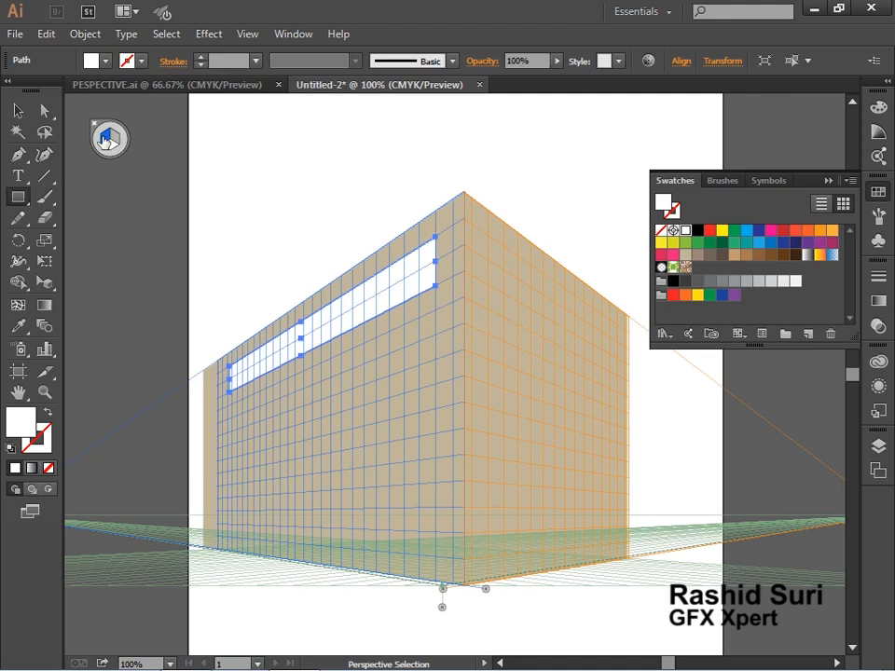
click(113, 141)
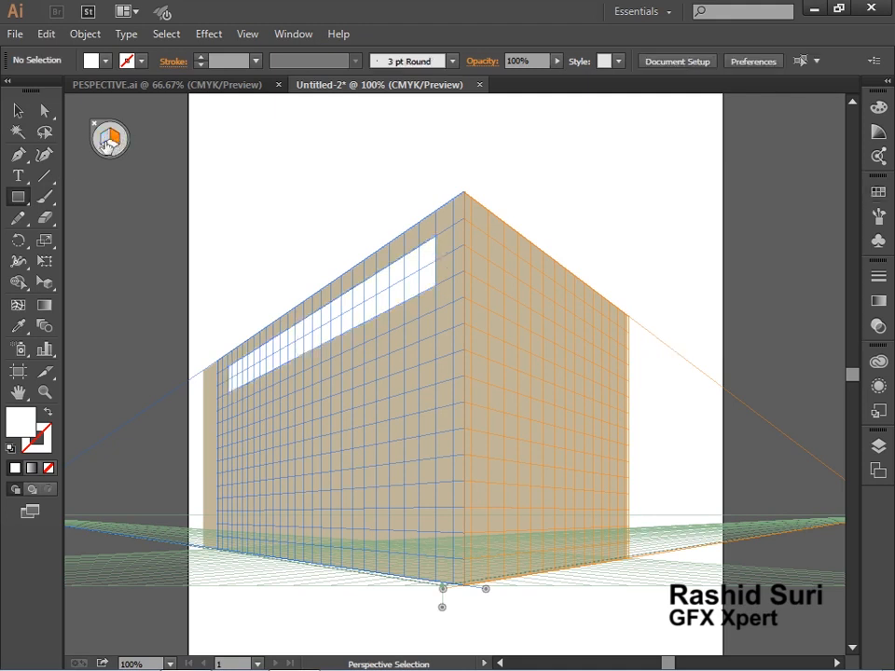
click(106, 139)
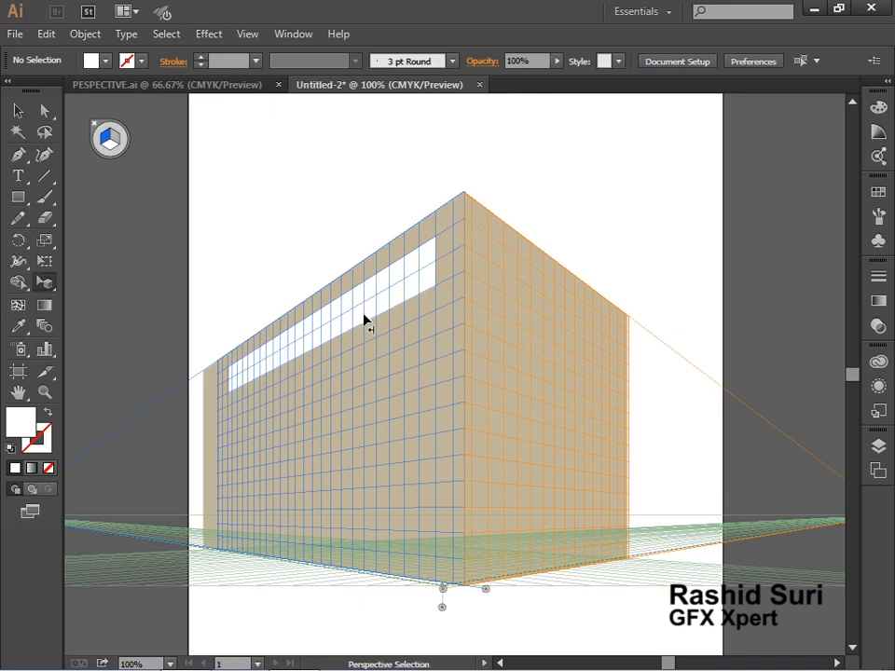
drag(364, 314, 478, 399)
key(3)
key(1)
key(2)
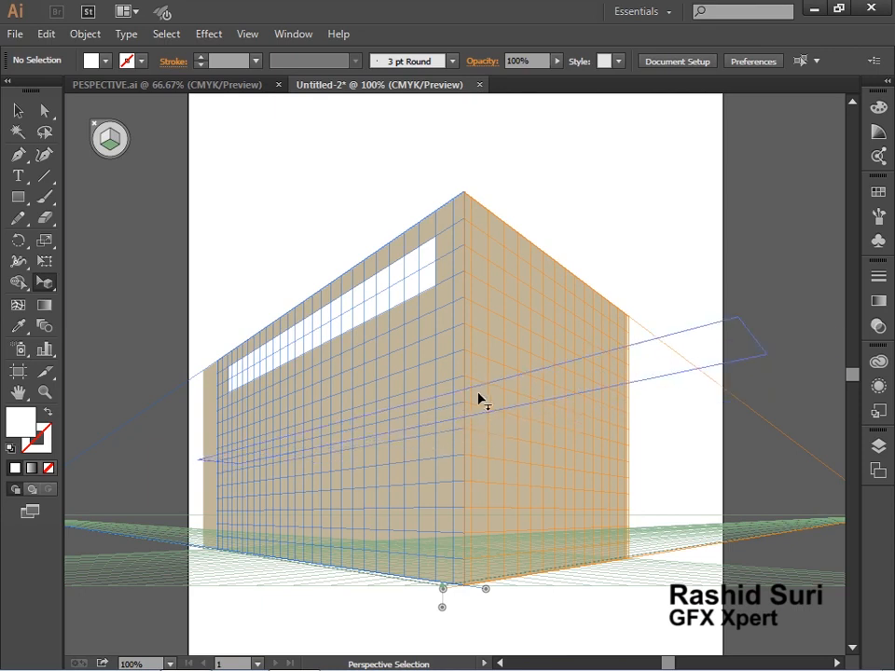
key(1)
drag(478, 399, 420, 325)
key(3)
key(2)
key(1)
key(ctrl+z)
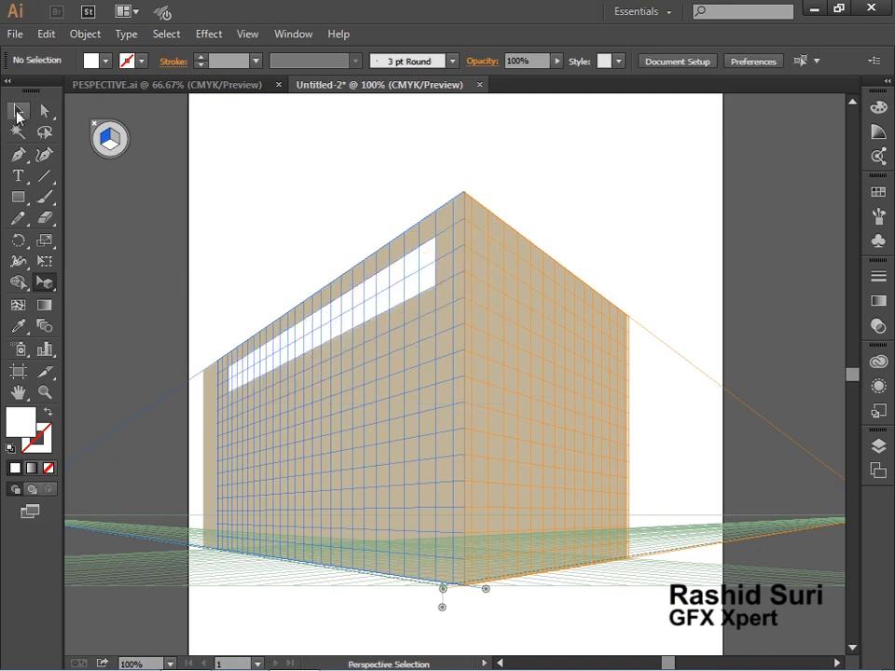
Extend the white window's bottom edge down one grid row, and pull the left wall's outer edge in to the grid boundary.
click(345, 331)
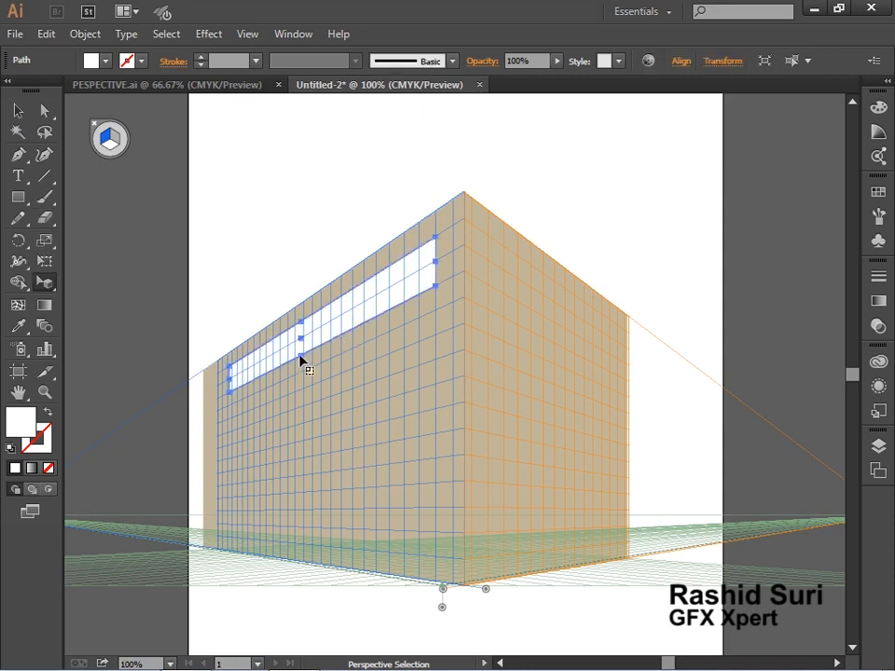
drag(301, 359, 293, 394)
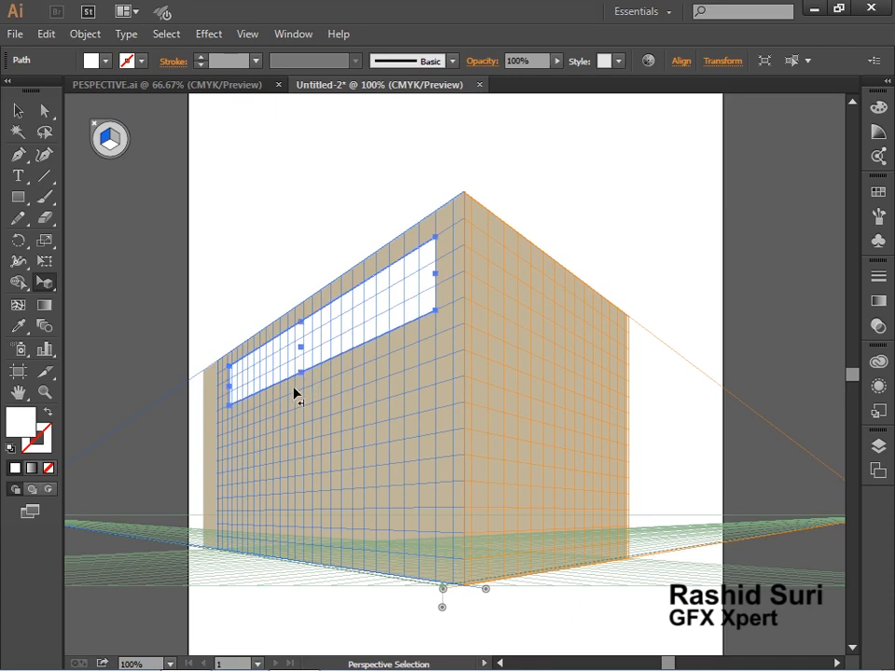
click(210, 453)
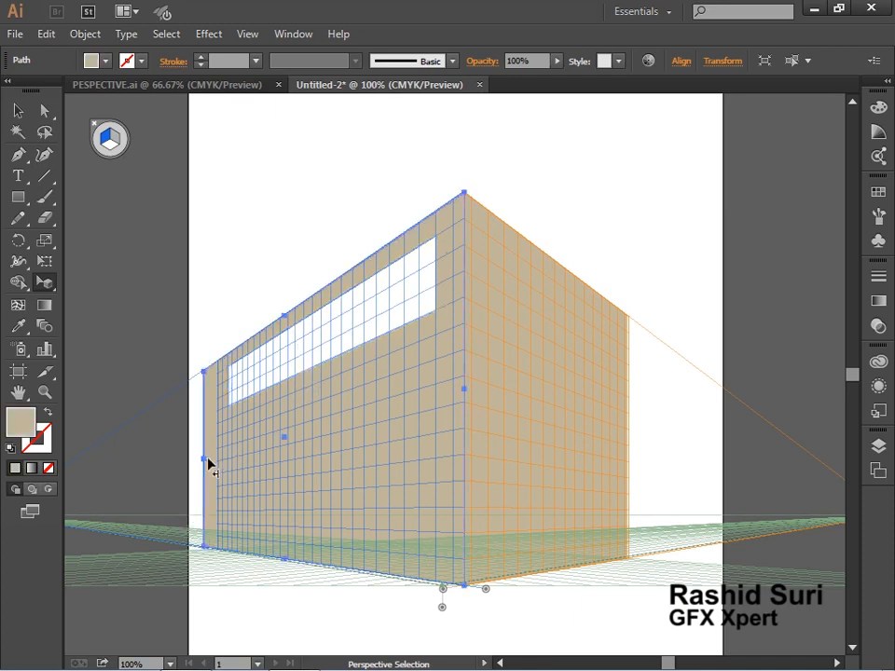
drag(209, 463, 220, 465)
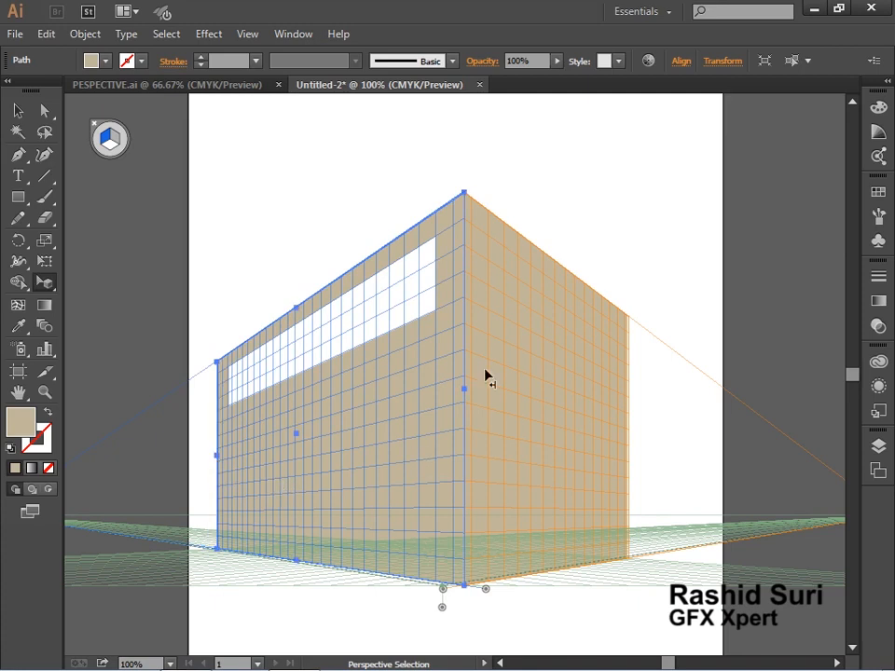
Activate the right grid plane, draw a tall rectangle two grid columns wide near the building's corner, and fill it with white.
click(84, 100)
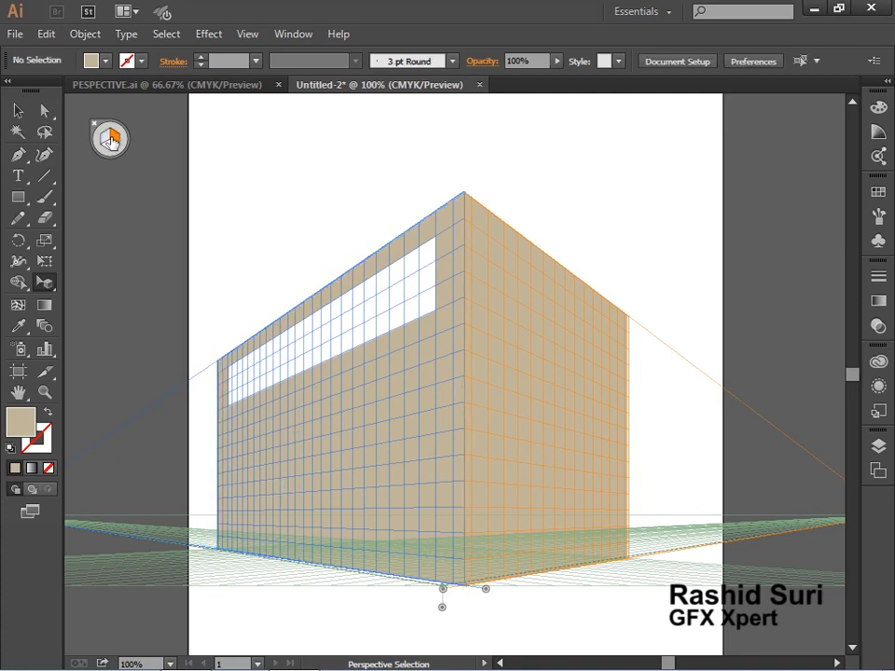
click(23, 196)
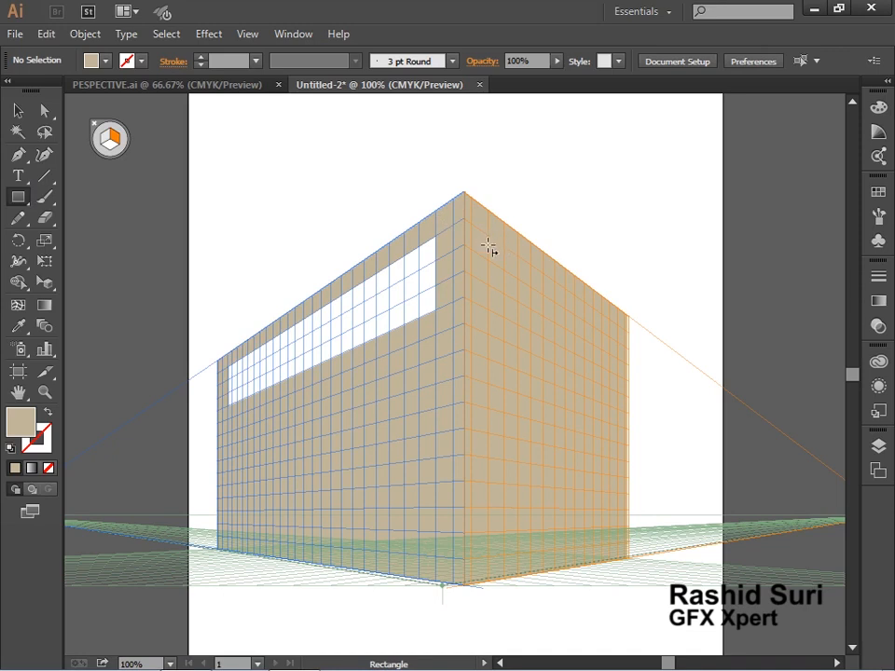
drag(489, 247, 521, 557)
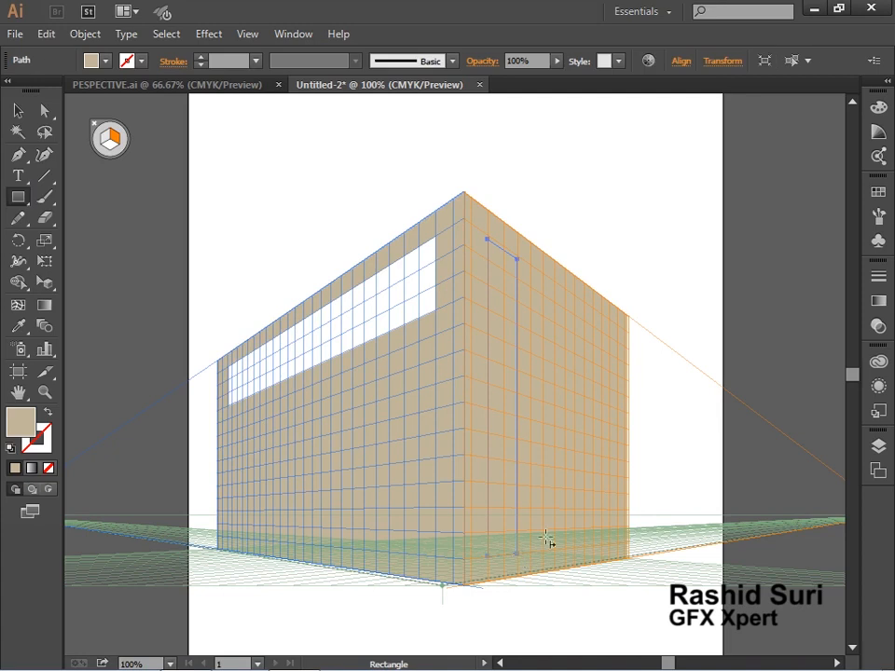
click(877, 191)
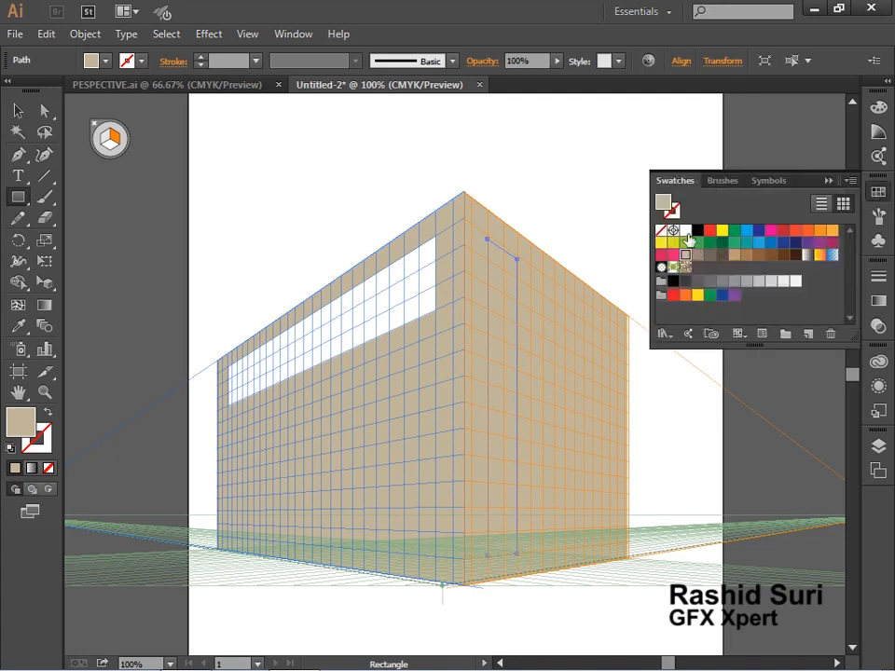
click(685, 230)
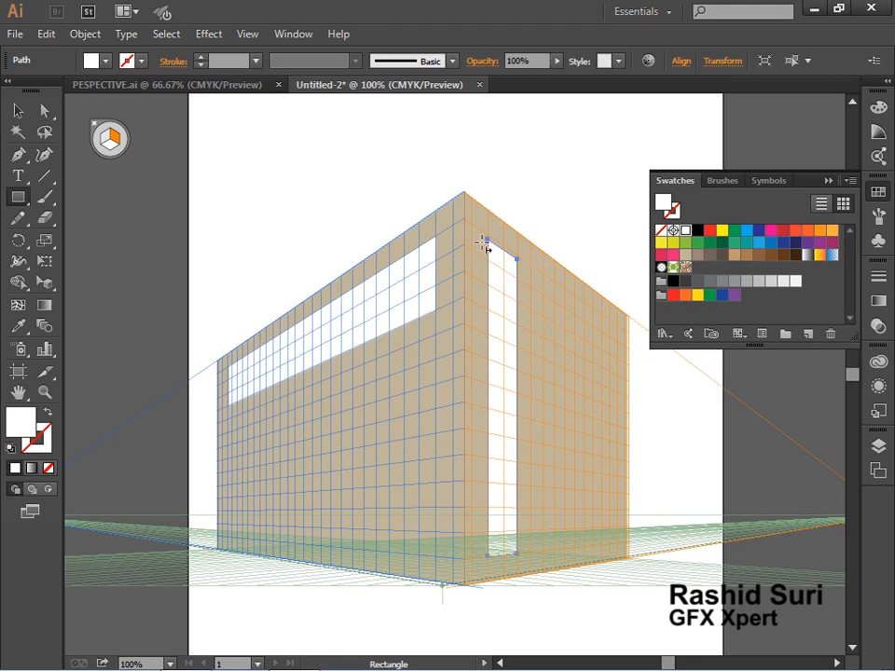
With the Perspective Selection tool, raise the tall white rectangle's top edge to the first grid line below the roof edge.
key(ctrl+space)
drag(440, 189, 621, 320)
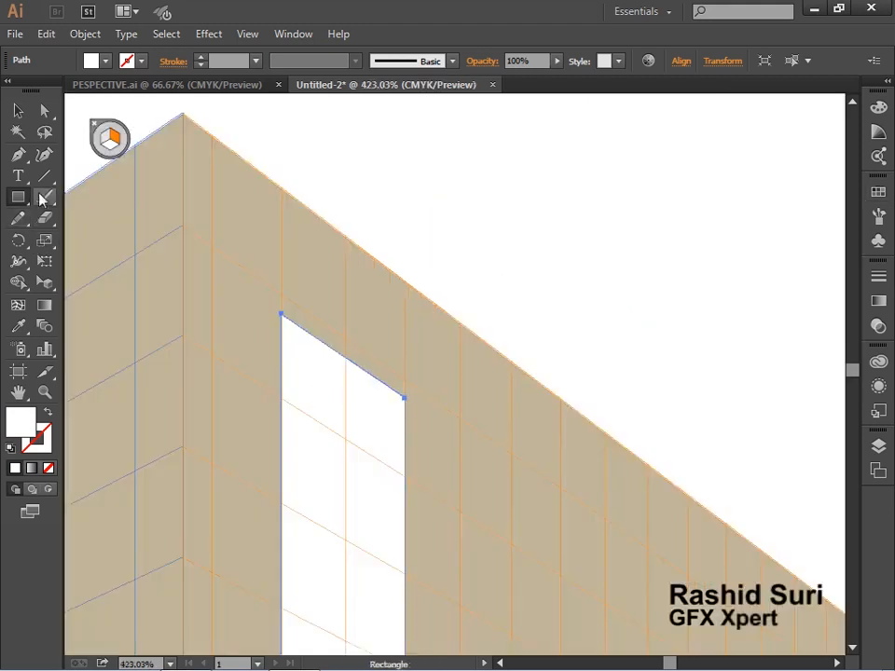
click(44, 283)
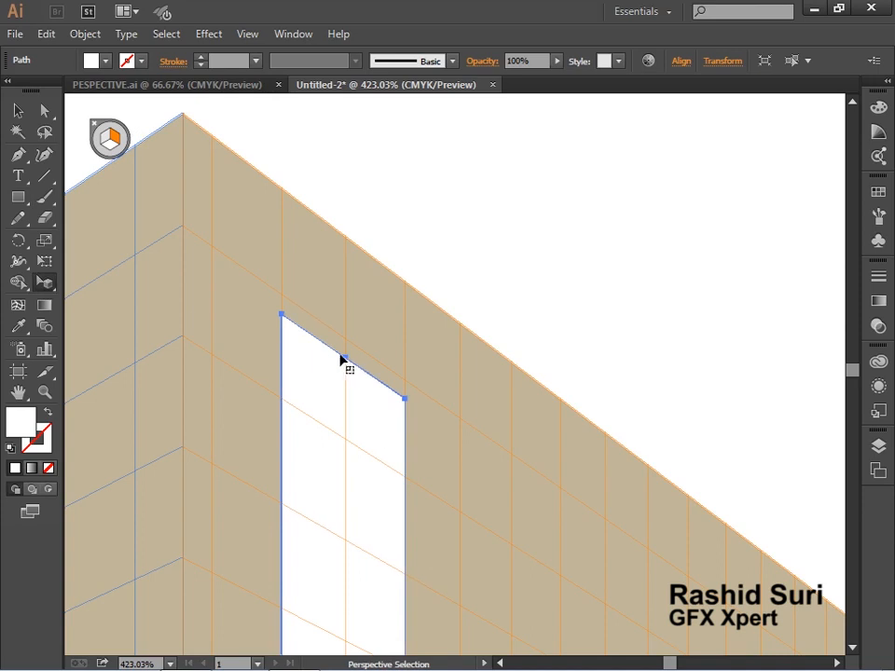
drag(343, 361, 344, 341)
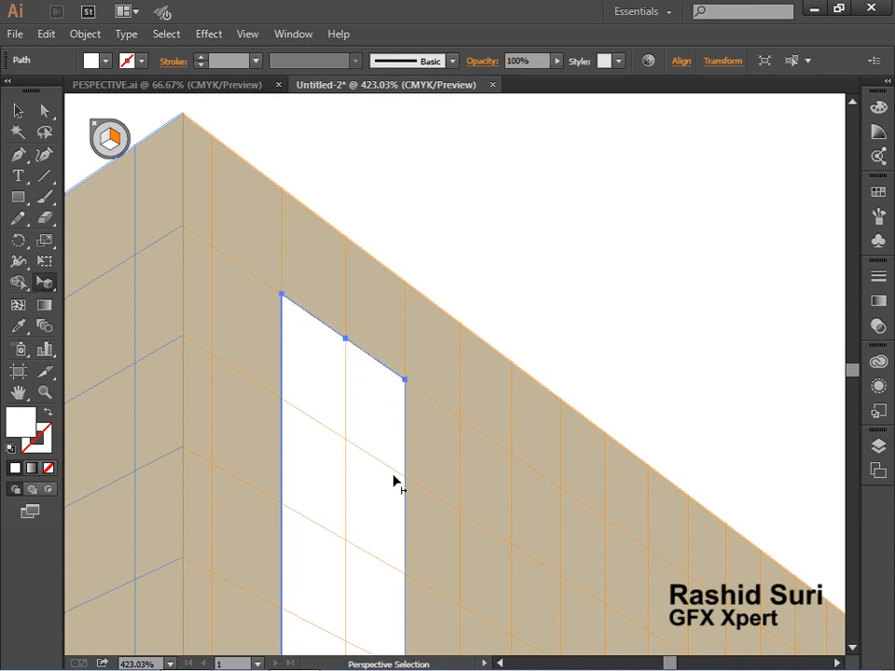
Draw a second tall white rectangle two grid columns wide on the right wall, one column beyond the first.
click(17, 197)
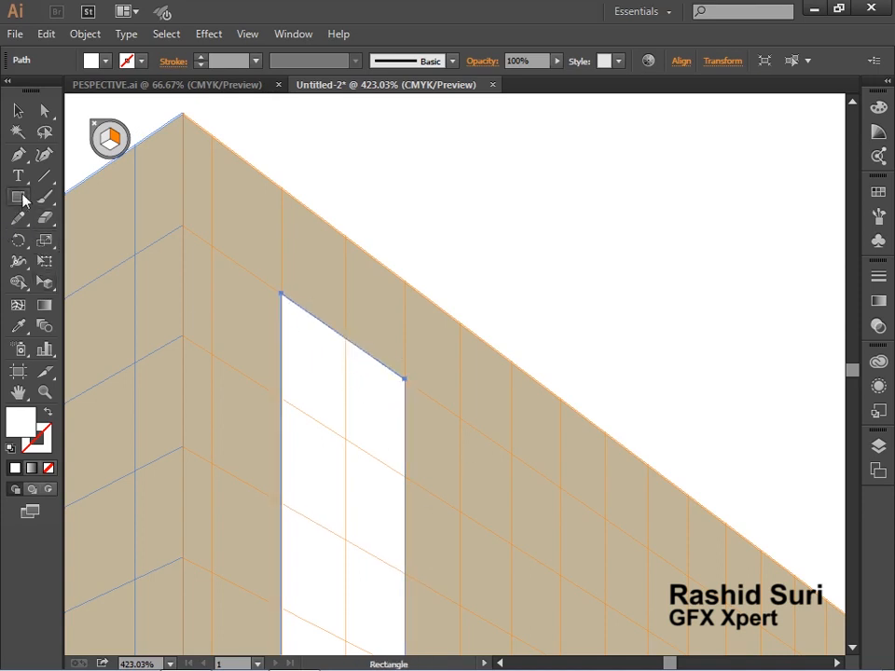
drag(462, 420, 560, 501)
key(alt+space)
key(ctrl+alt+space)
ctrl+alt+click(465, 444)
ctrl+alt+click(504, 514)
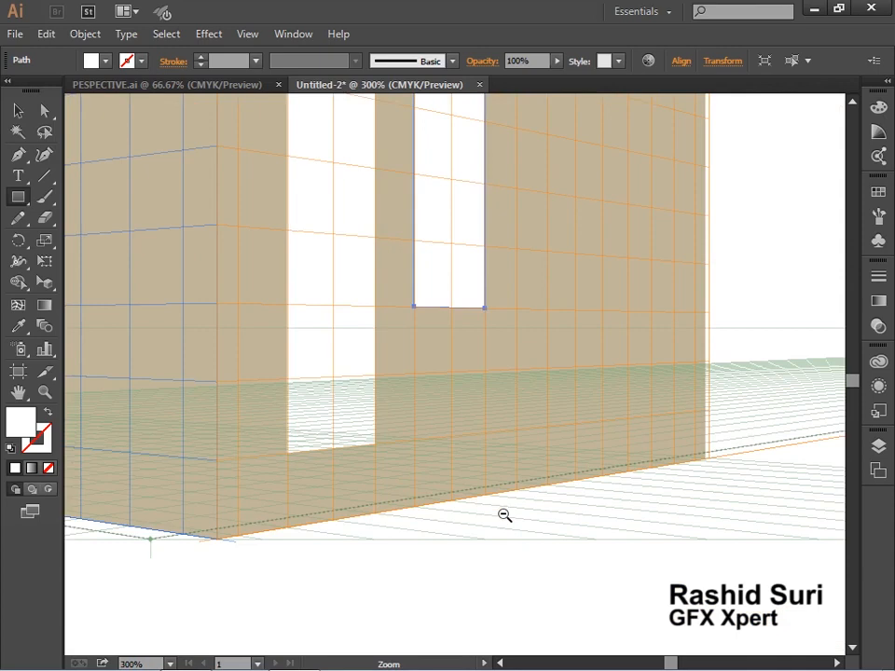
Extend the second white rectangle's bottom edge down to the same grid line as the first one's base.
drag(484, 308, 484, 432)
key(ctrl+z)
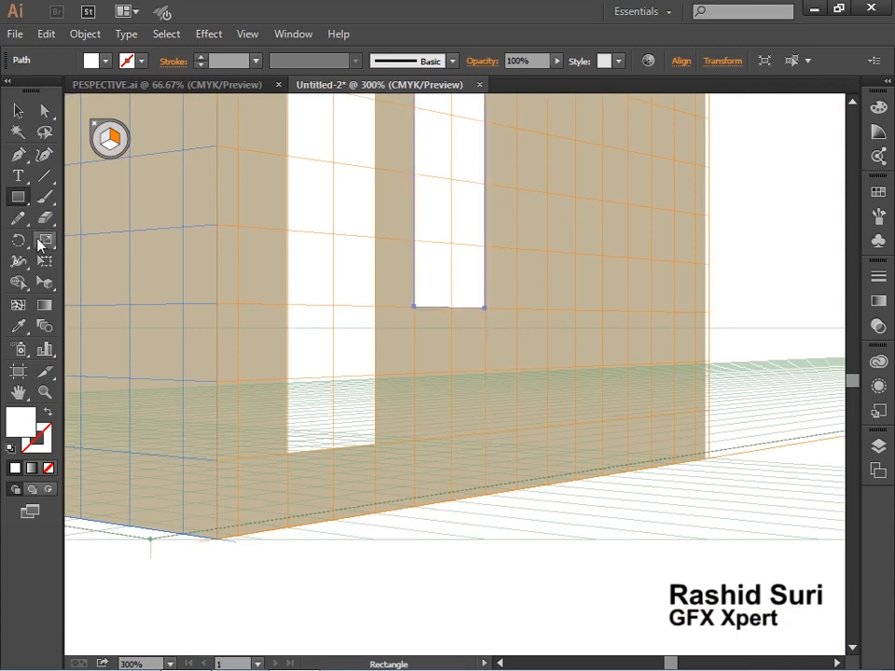
click(44, 281)
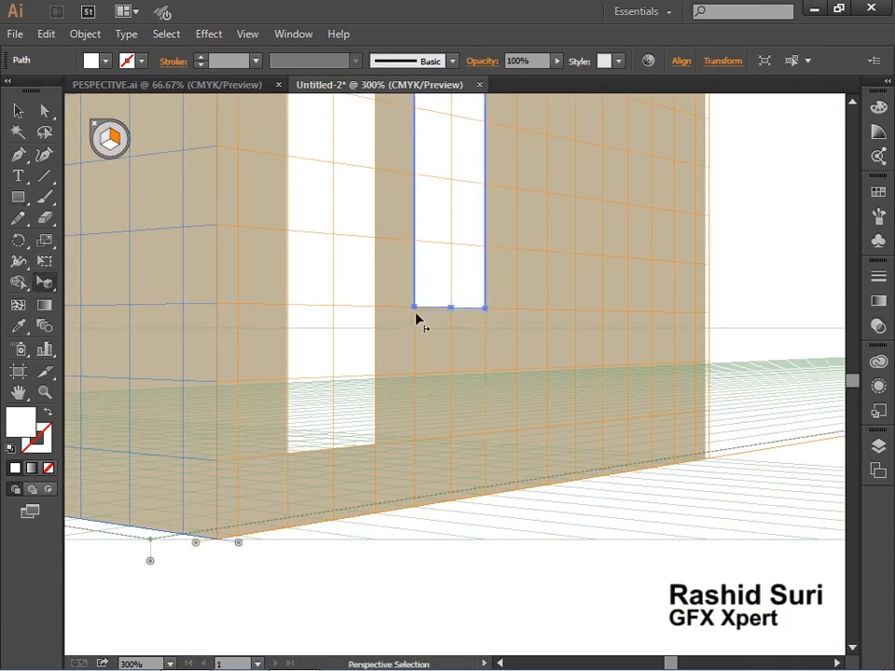
drag(451, 310, 448, 377)
drag(444, 429, 440, 434)
Draw a third tall white rectangle two grid columns wide on the right wall, one column beyond the second.
drag(556, 311, 386, 350)
click(19, 197)
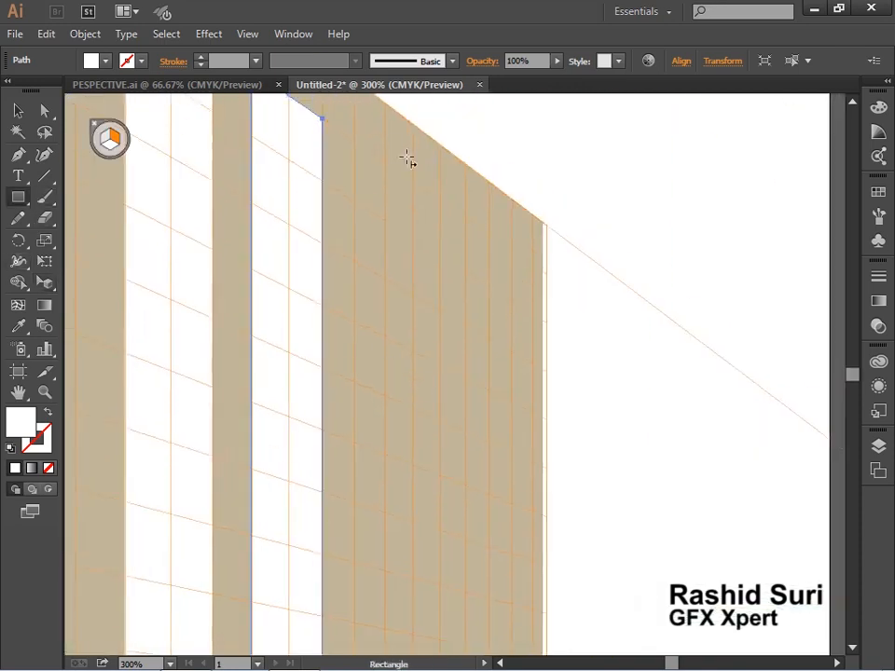
drag(356, 142, 415, 527)
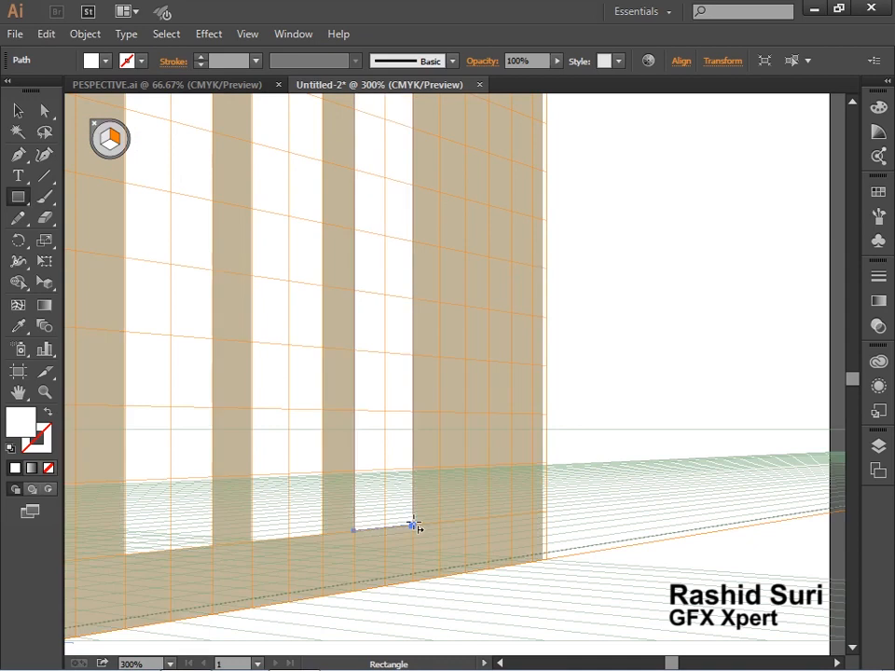
Draw a fourth tall white rectangle three grid columns wide near the right wall's far end, leaving one column beside the third.
key(space)
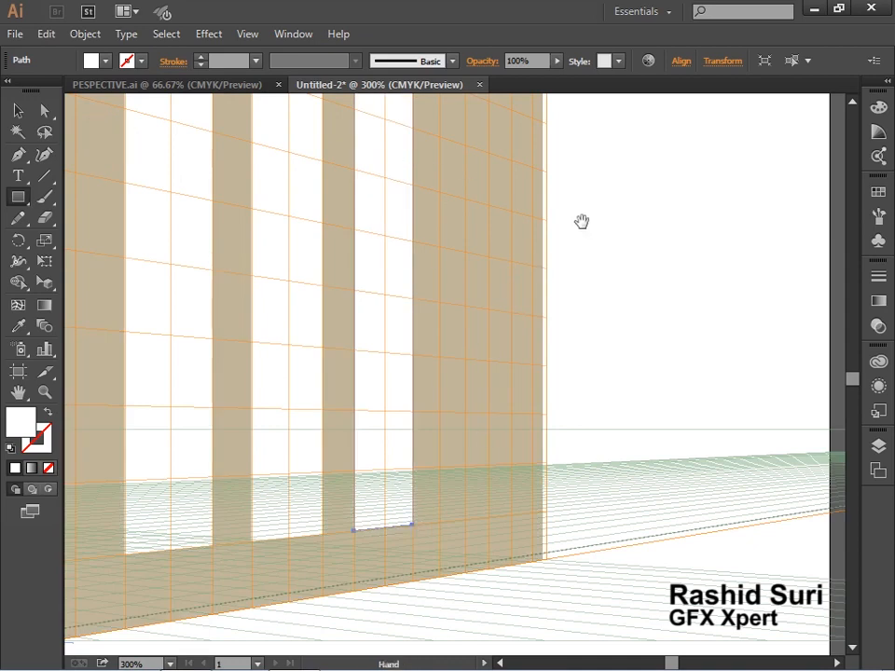
drag(582, 222, 522, 516)
drag(568, 170, 572, 220)
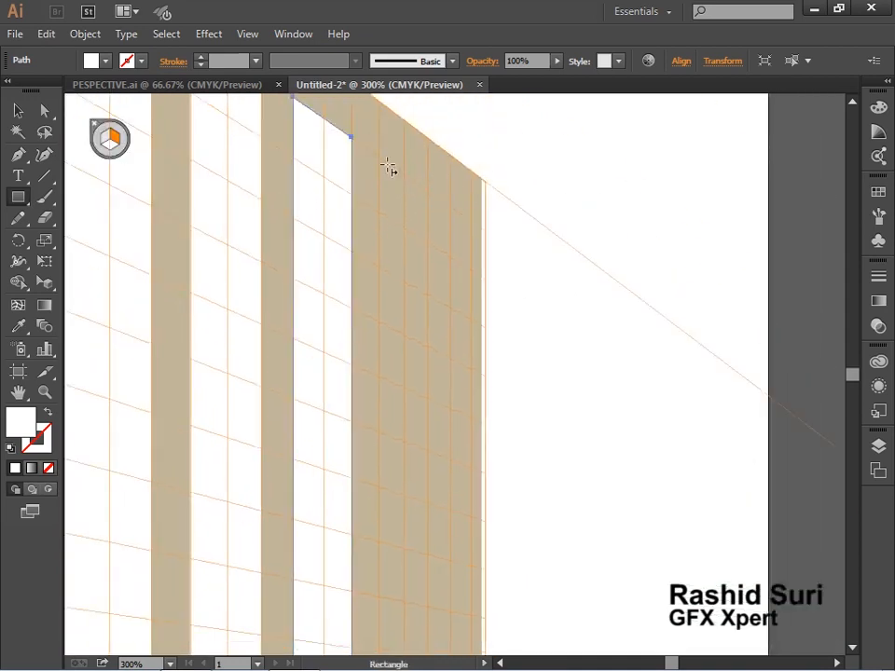
drag(381, 160, 449, 460)
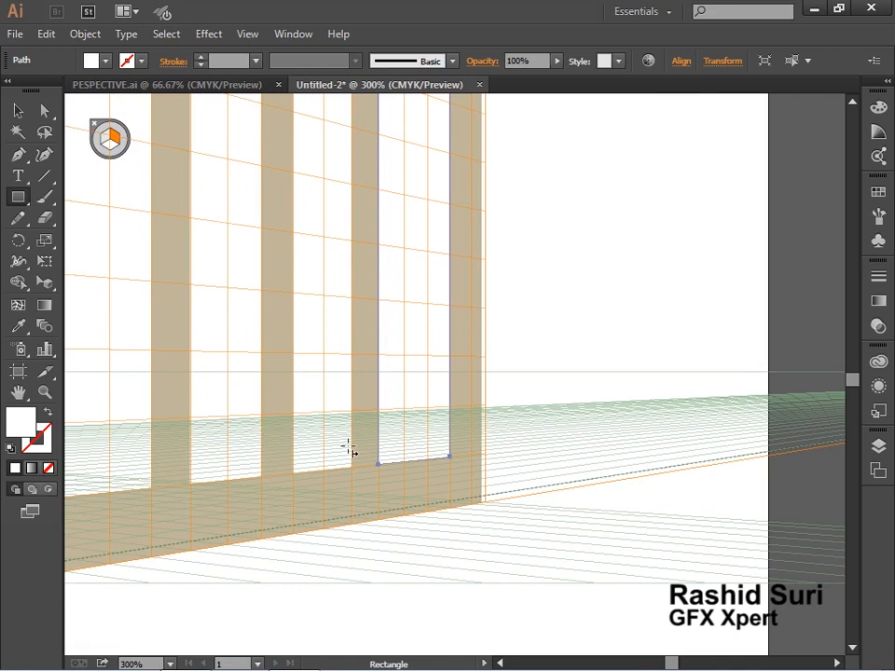
Narrow the fourth white rectangle to two grid columns by pulling in its outer edge.
click(43, 282)
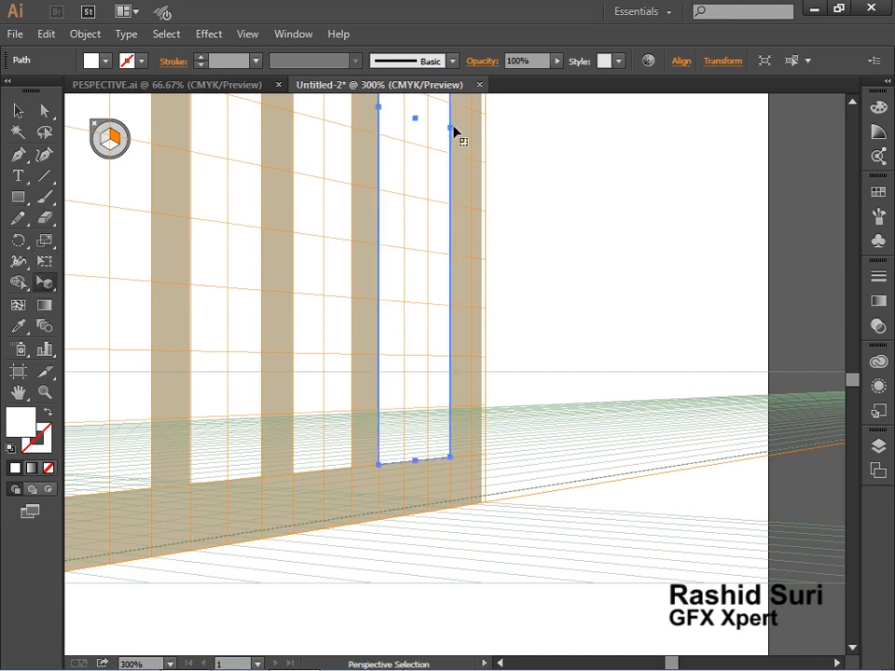
drag(450, 127, 427, 144)
ctrl+alt+click(407, 288)
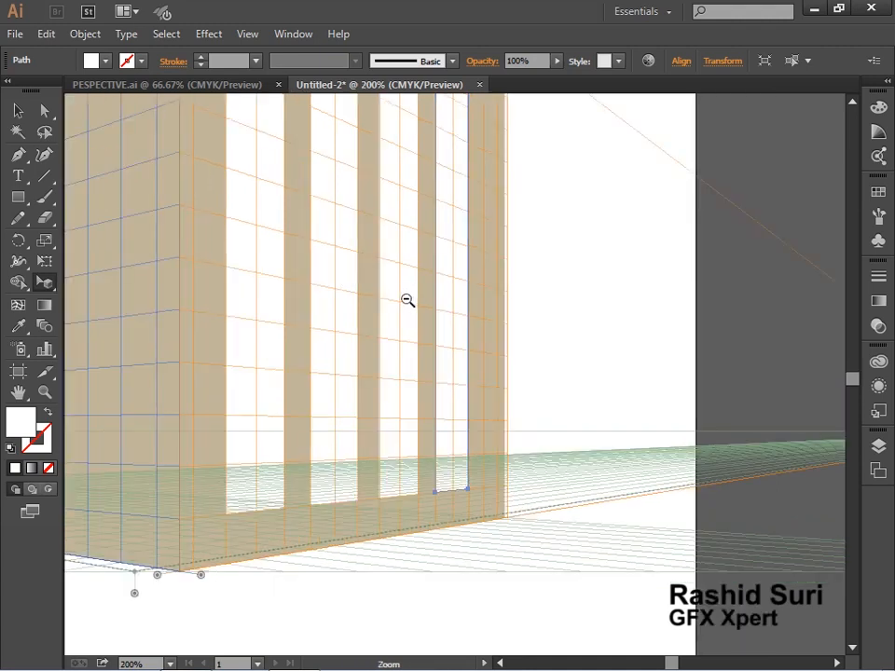
Narrow the beige right wall by pulling its outer edge in to about one grid column beyond the fourth white rectangle.
ctrl+alt+click(406, 297)
ctrl+alt+click(406, 307)
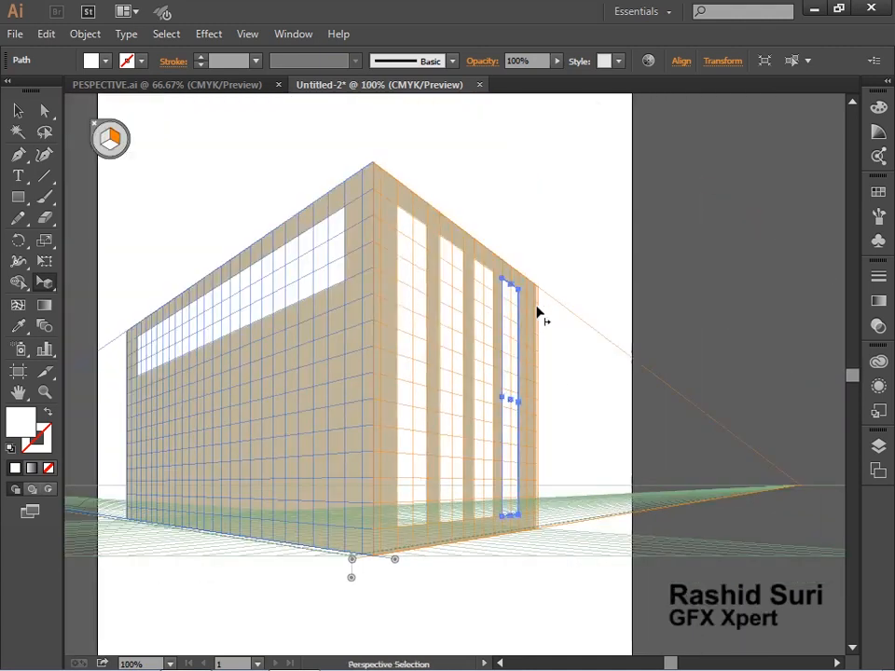
key(ctrl+a)
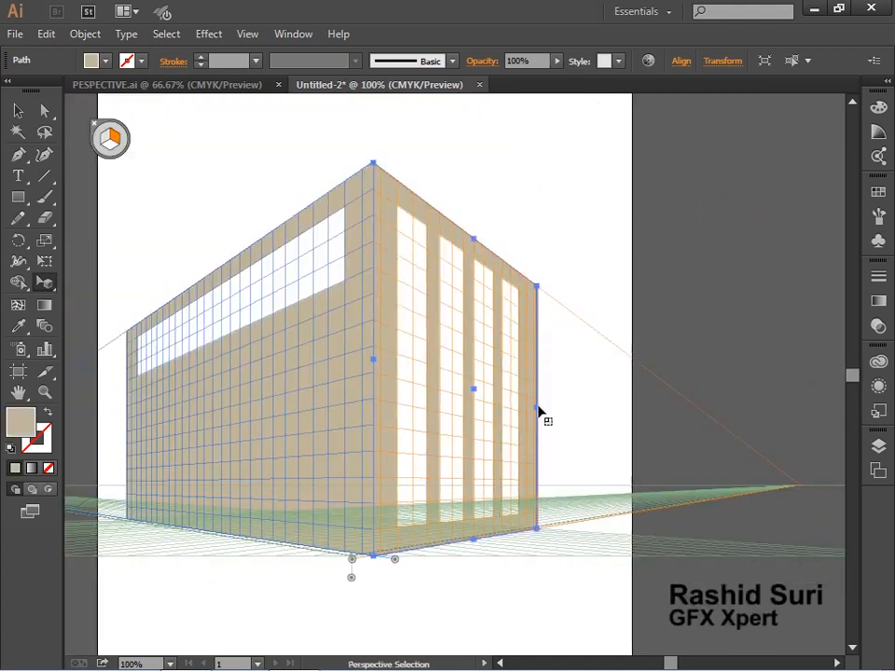
drag(538, 407, 525, 411)
drag(320, 445, 501, 414)
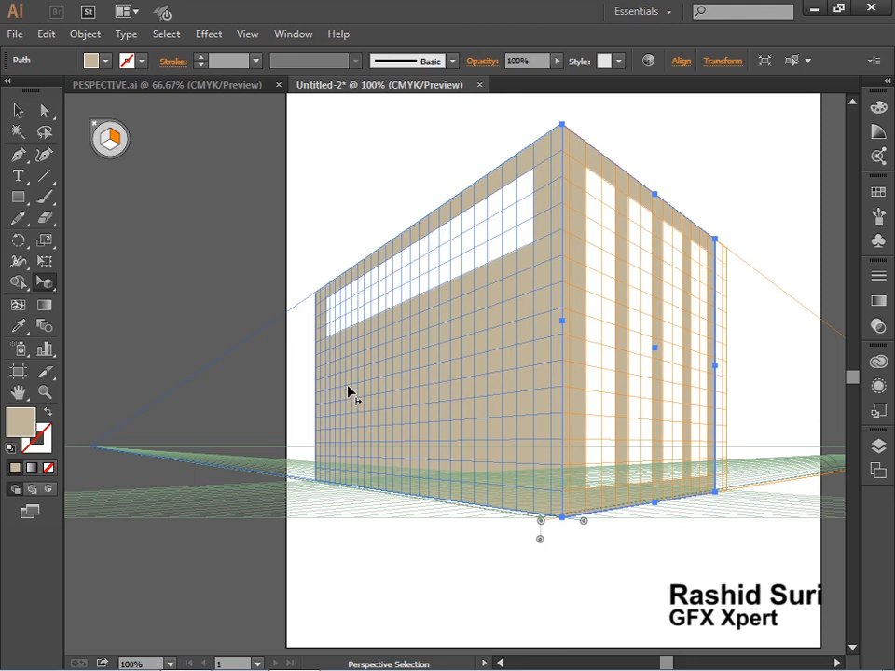
Draw a doorway rectangle about seven grid cells wide and high at the left wall's base and fill it white.
click(18, 196)
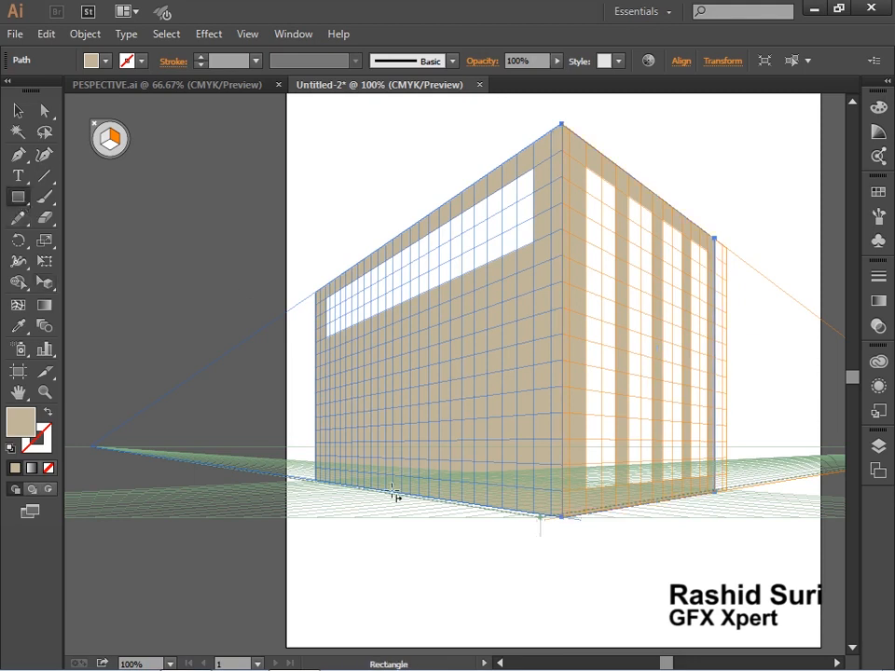
key(ctrl+shift+a)
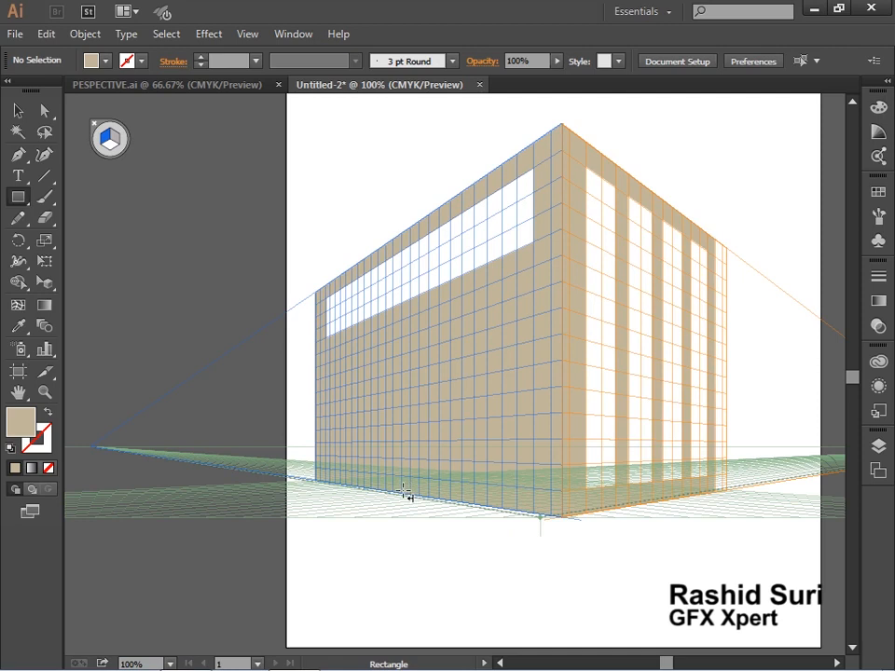
drag(404, 489, 475, 358)
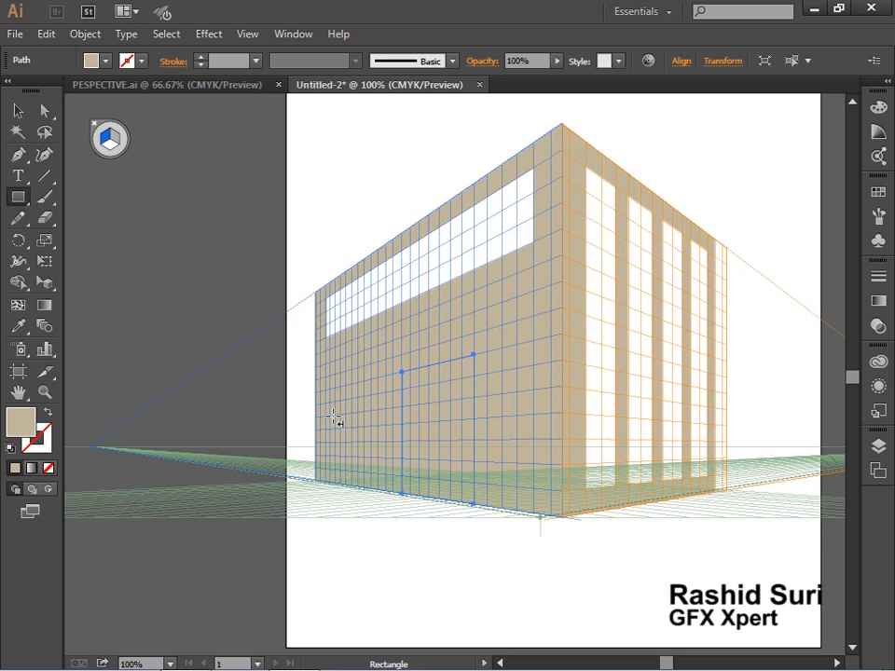
click(877, 191)
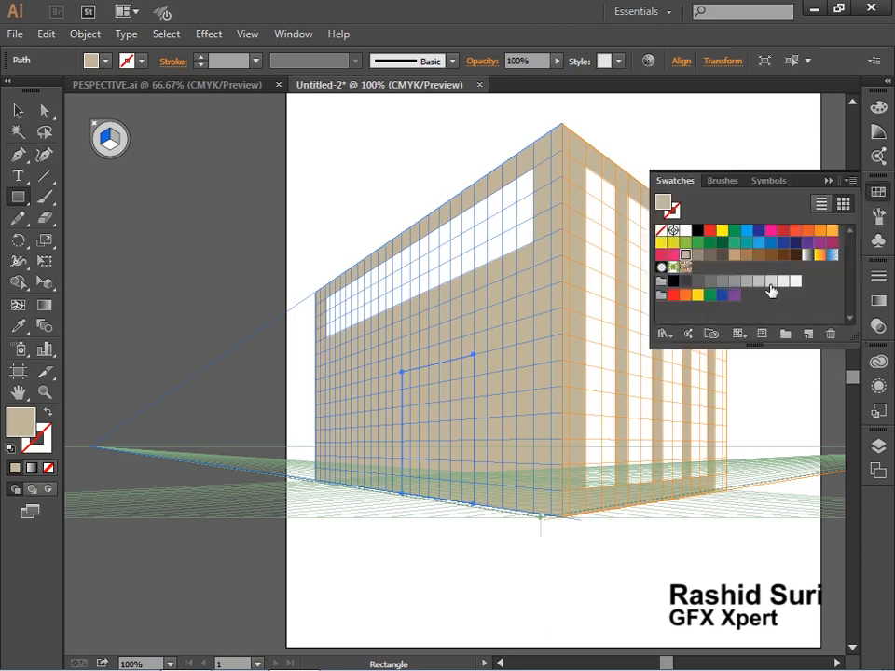
click(685, 230)
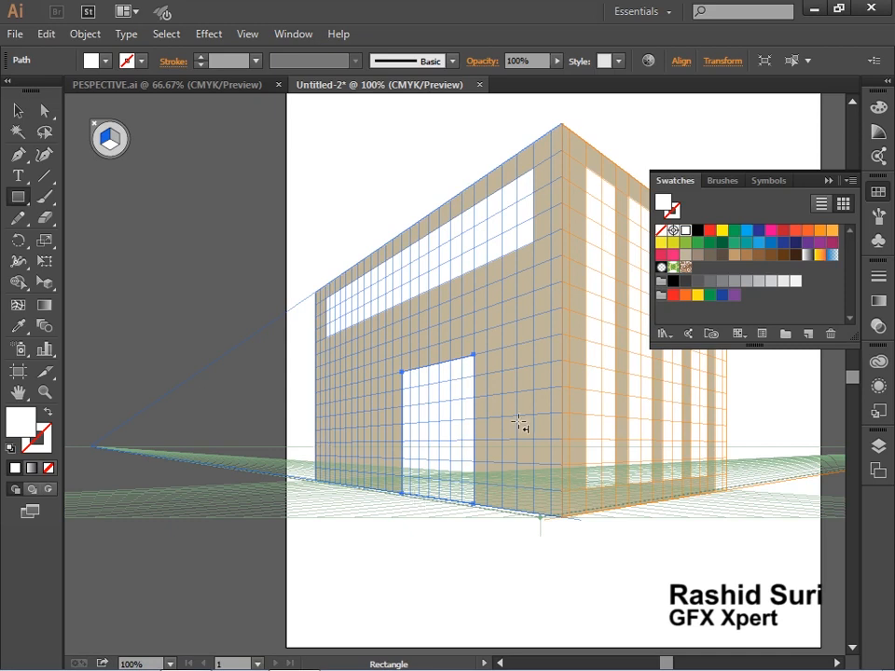
Draw a narrow full-height rectangle on the right plane inside the doorway's far edge and fill it dark brown.
ctrl+click(443, 423)
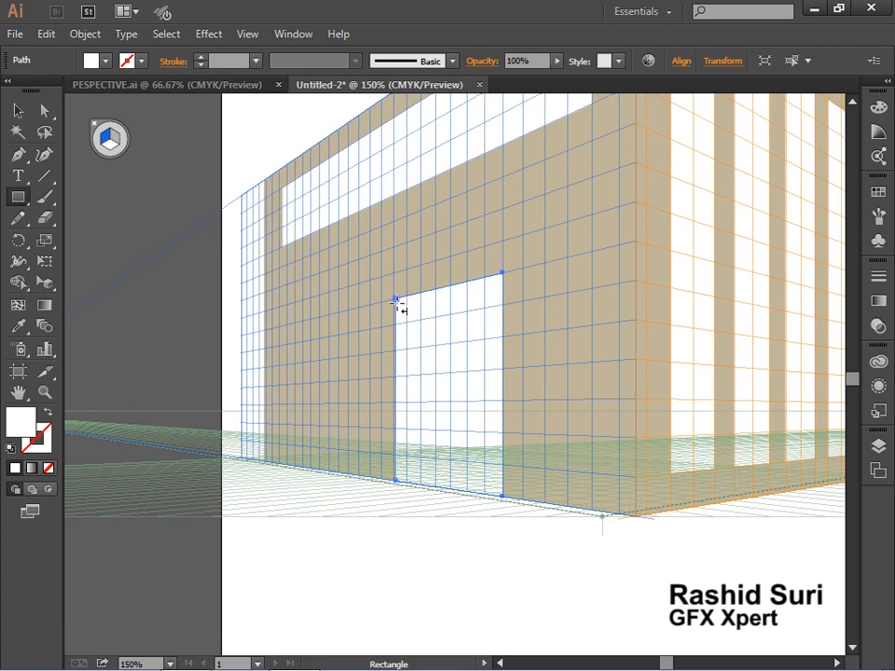
key(ctrl+shift+a)
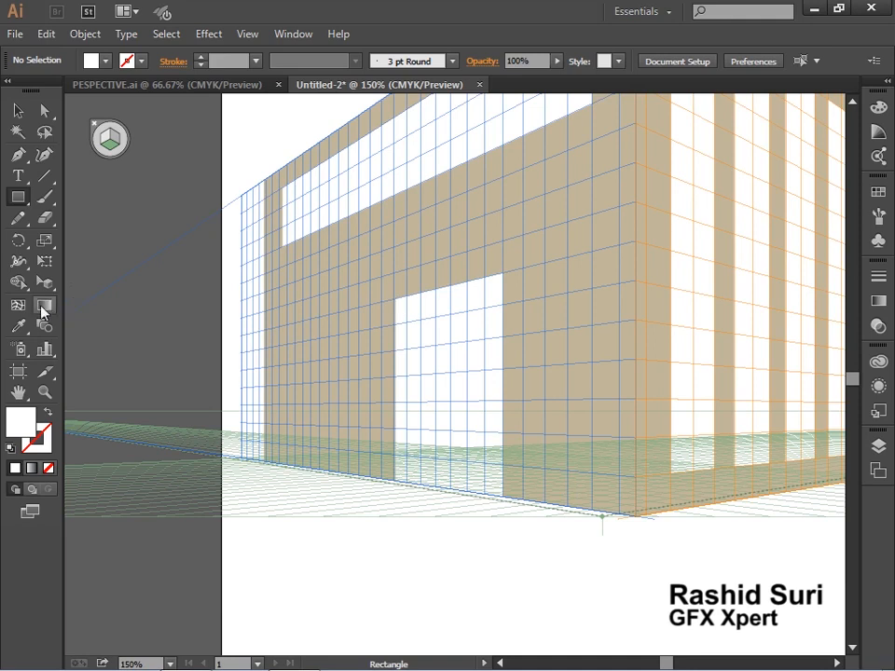
key(3)
drag(396, 301, 405, 481)
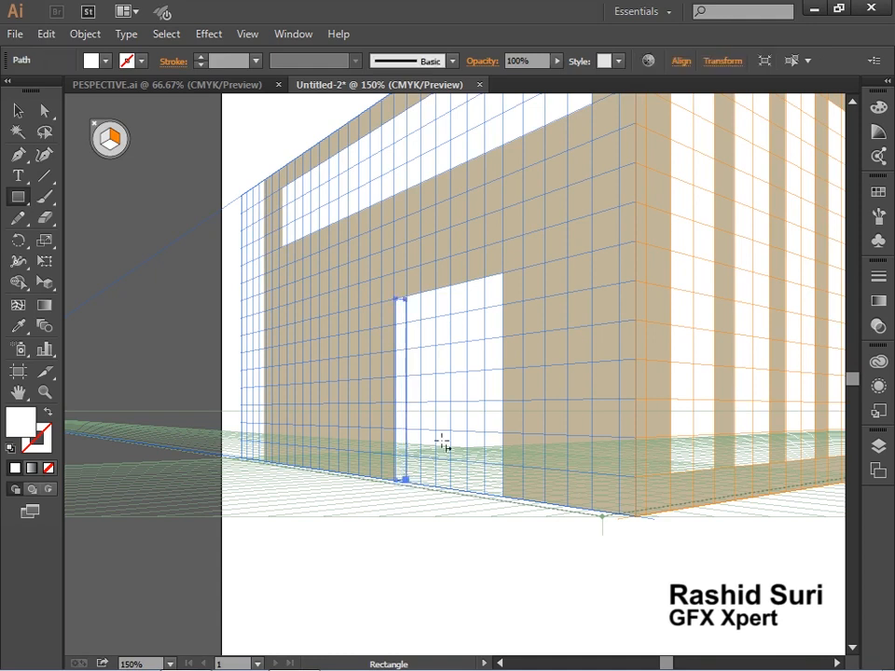
click(878, 193)
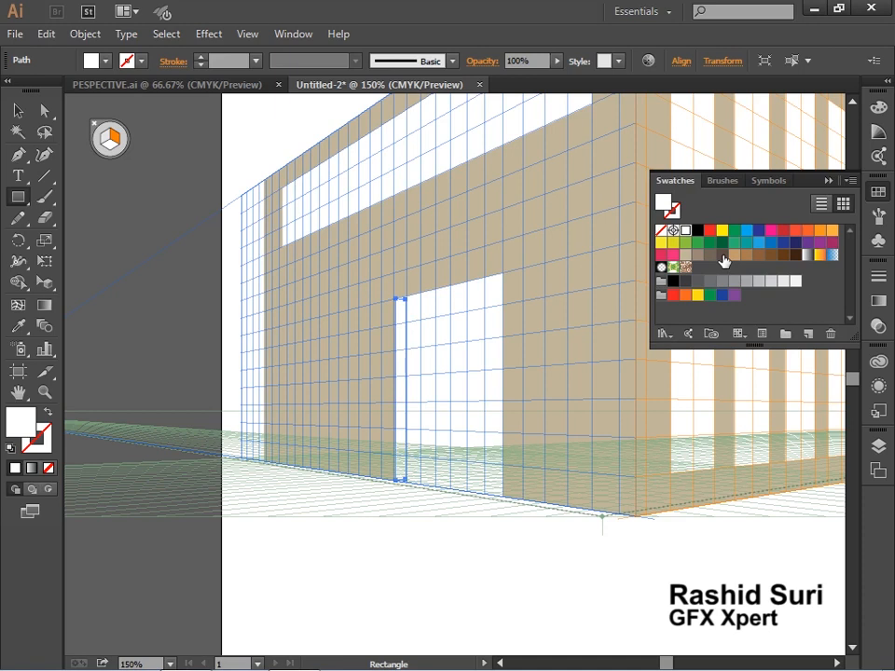
click(722, 256)
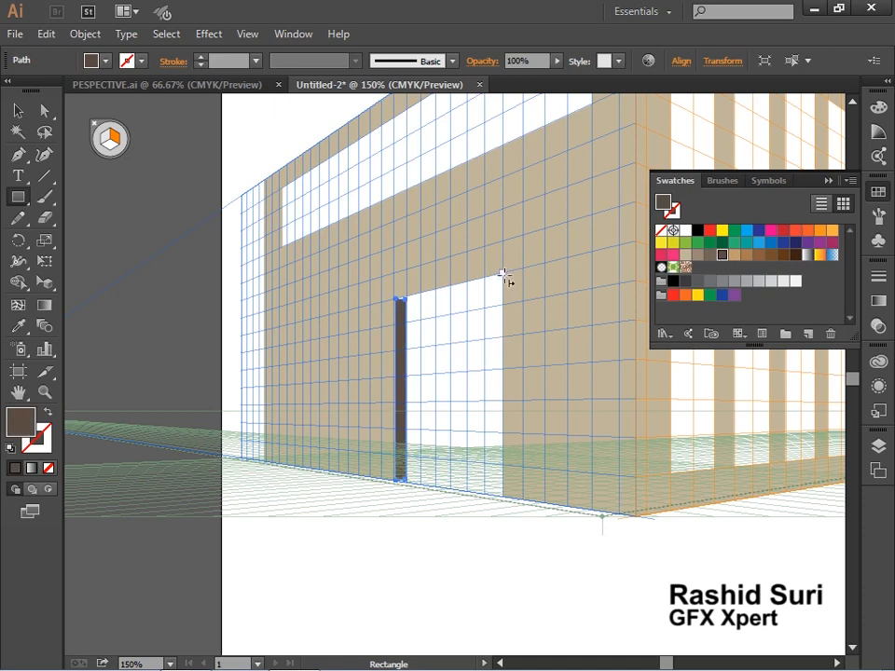
Draw a brown strip on the horizontal plane along the doorway's top edge and line it up with the opening.
key(ctrl+shift+a)
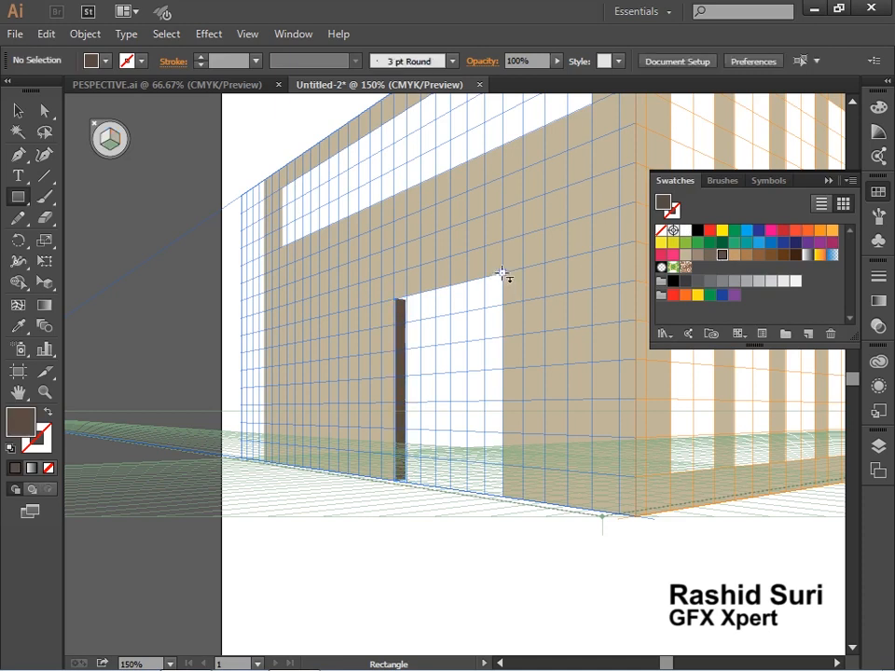
drag(502, 275, 429, 305)
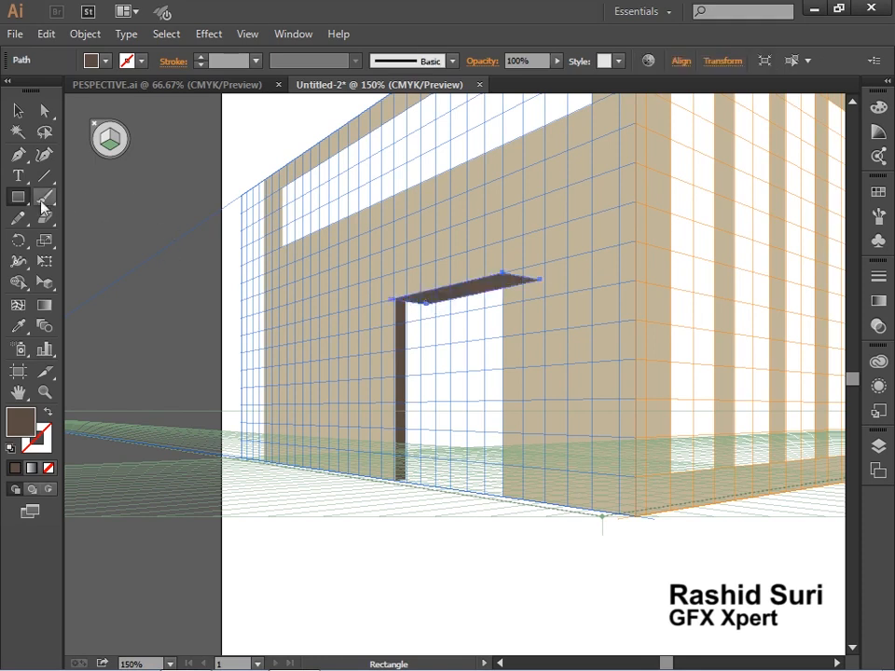
click(44, 282)
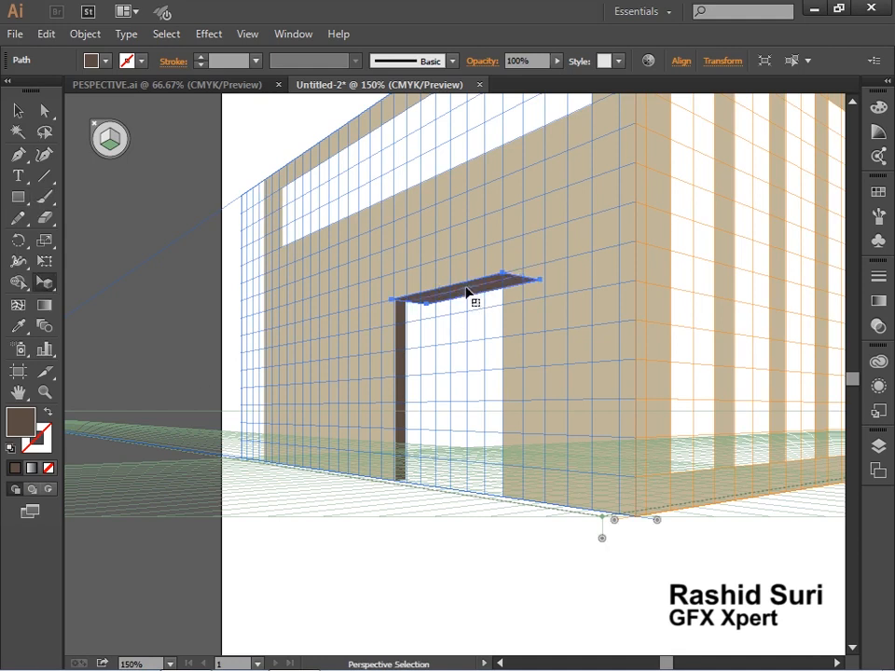
drag(467, 289, 458, 288)
click(524, 359)
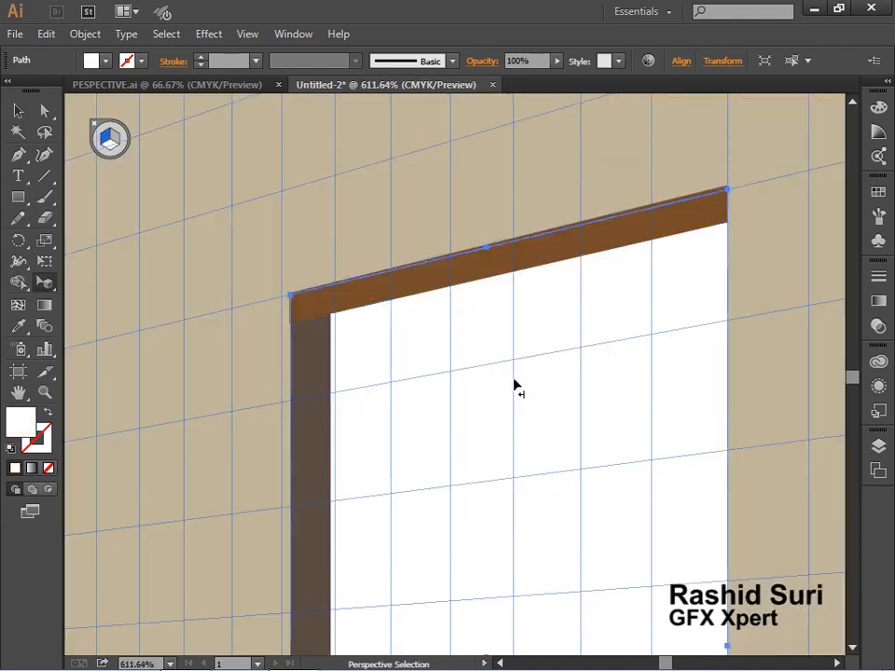
Draw a thin strip on the left plane along the doorway's base and give it the side jamb's dark brown fill.
key(z)
alt+click(509, 380)
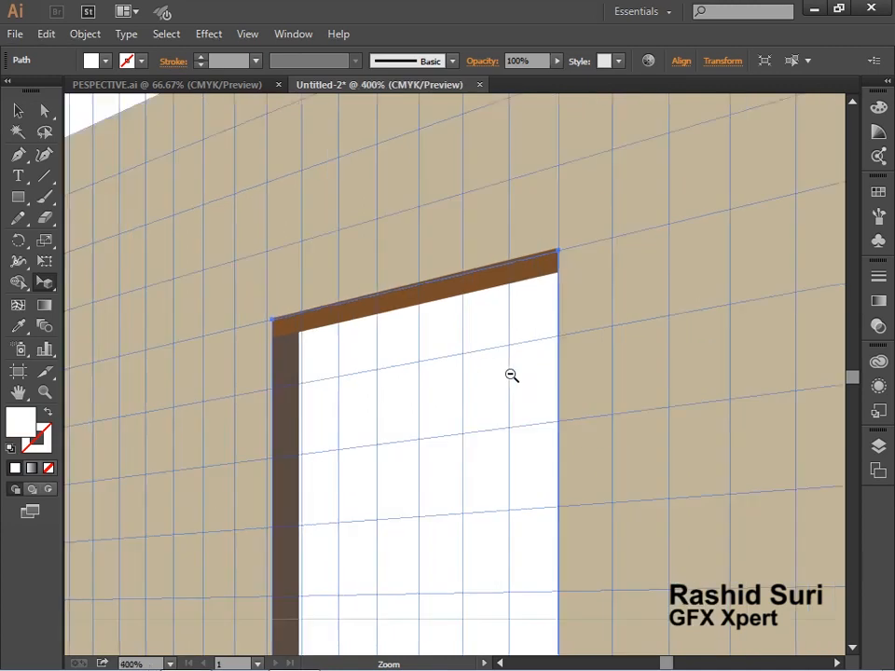
alt+click(508, 382)
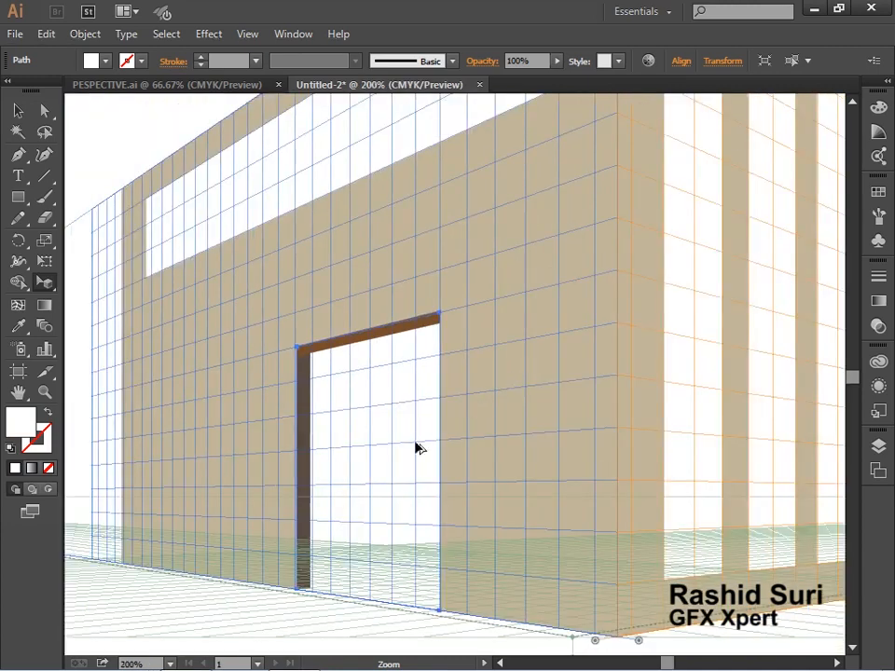
key(shift+v)
drag(400, 565, 420, 547)
ctrl+alt+click(455, 485)
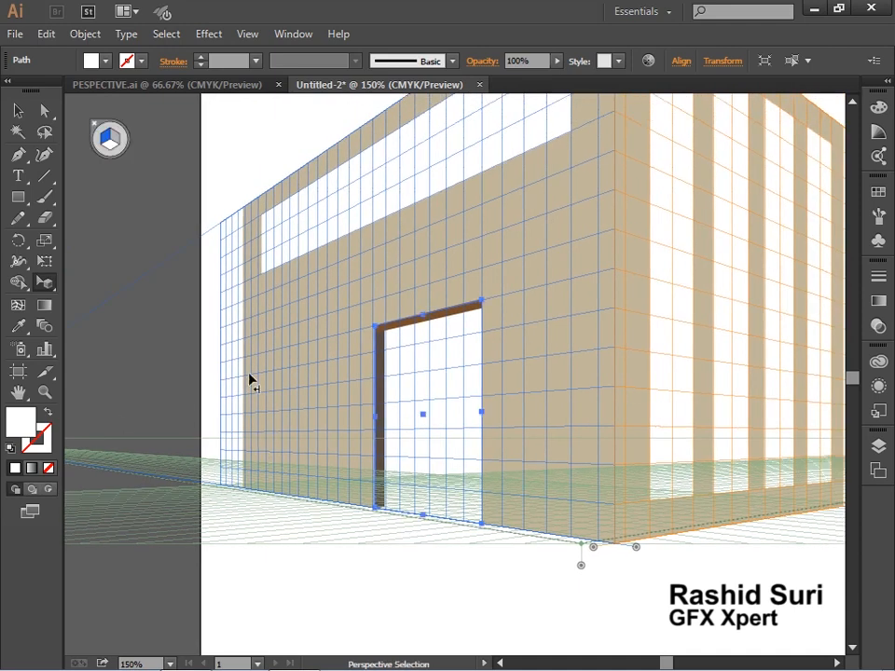
drag(291, 354, 614, 612)
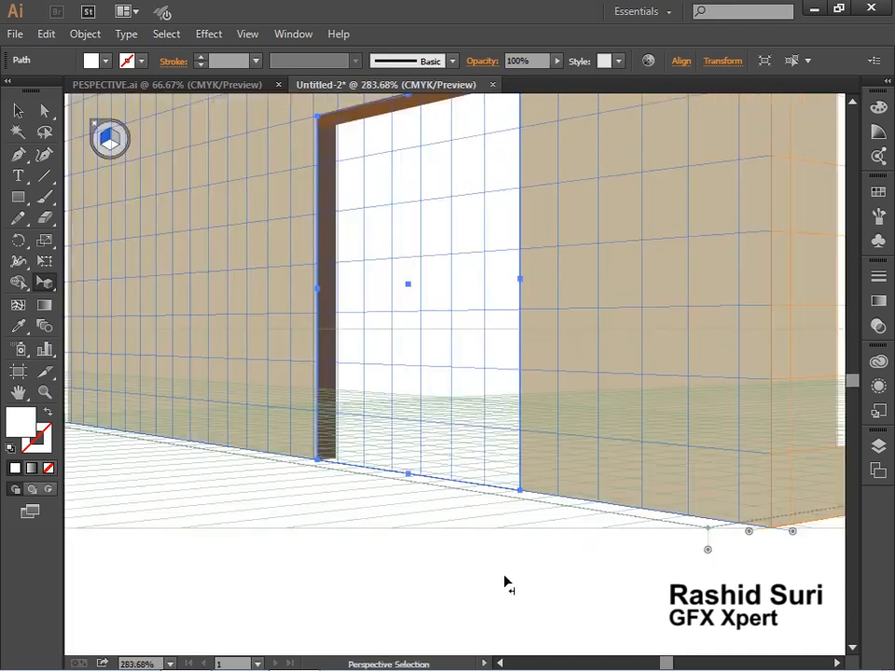
click(21, 199)
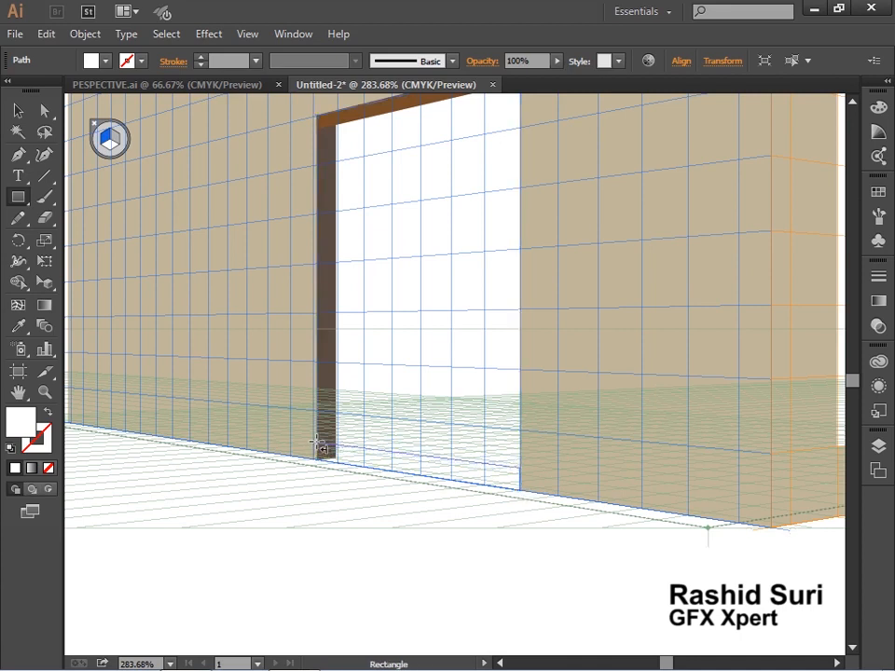
drag(318, 444, 518, 488)
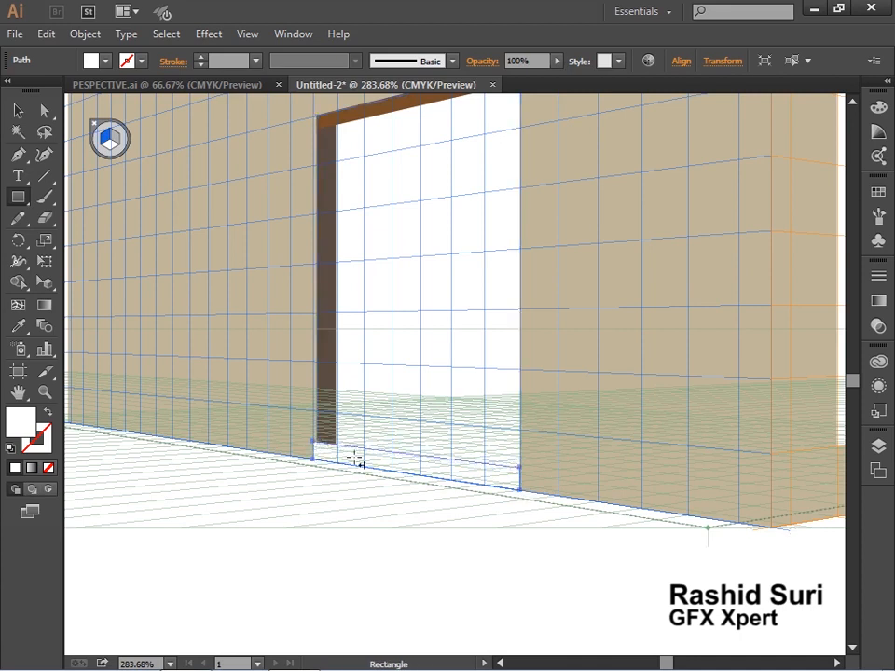
click(18, 325)
click(328, 349)
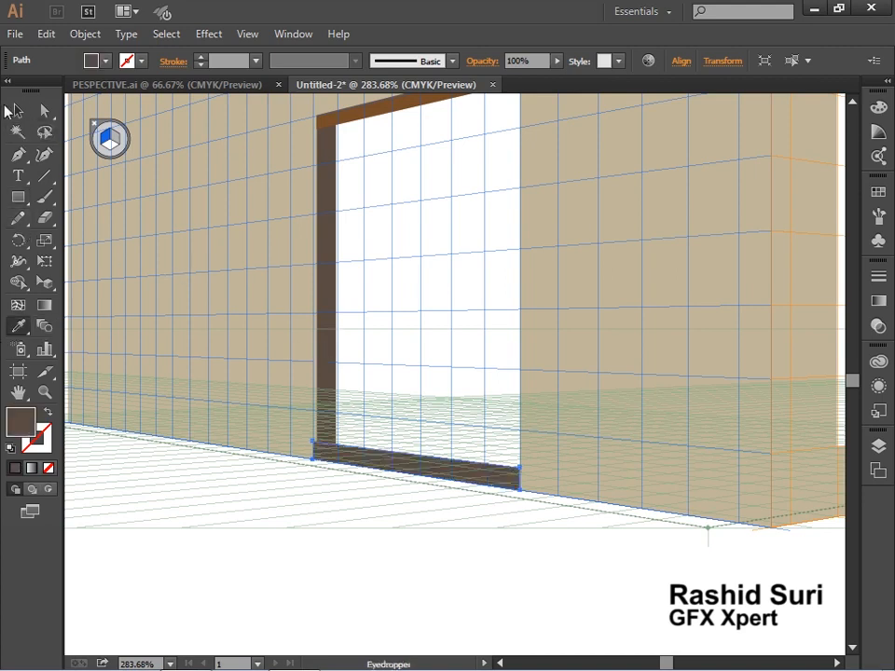
Shorten the doorway's base strip by pulling its far end in to line up with the dark brown jamb's outer edge.
click(44, 281)
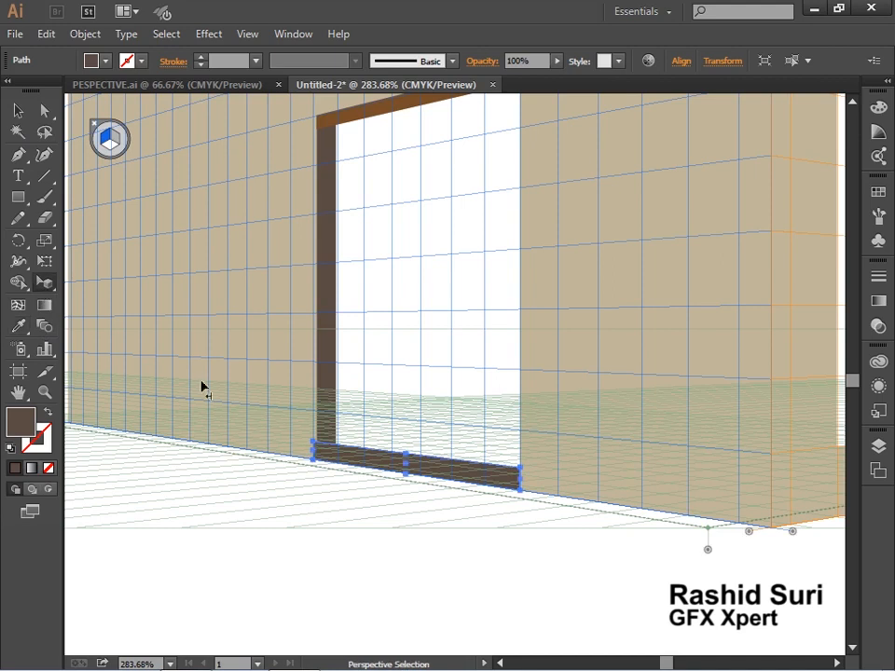
key(ctrl+space)
drag(256, 391, 513, 527)
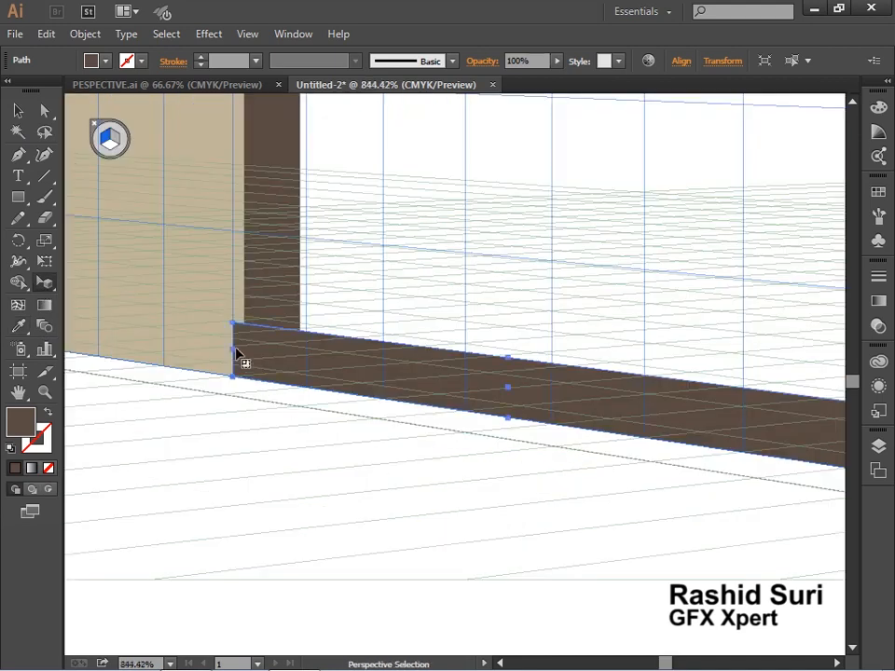
drag(233, 350, 244, 352)
key(ctrl+alt+space)
click(446, 431)
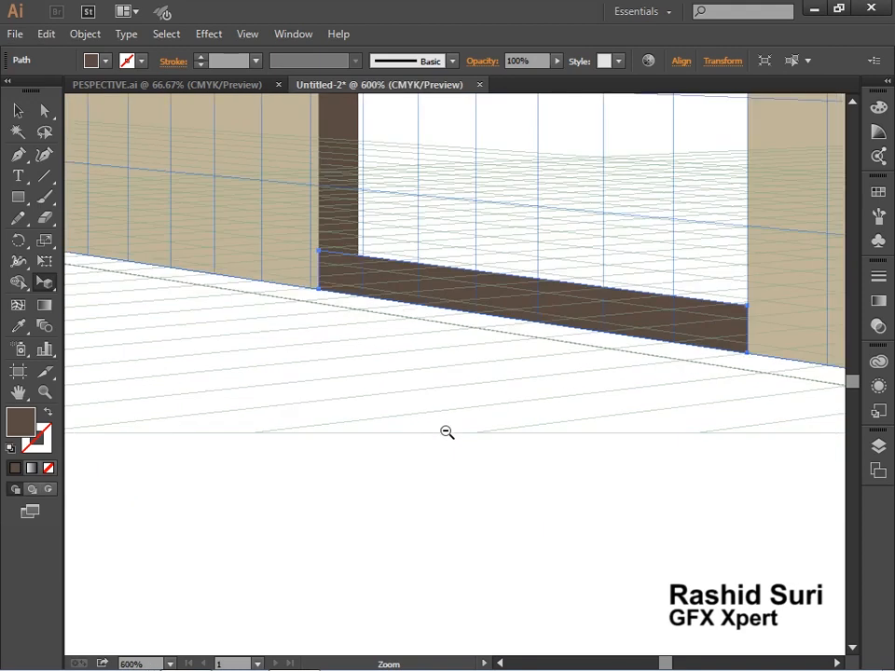
click(516, 335)
click(528, 391)
alt+click(521, 376)
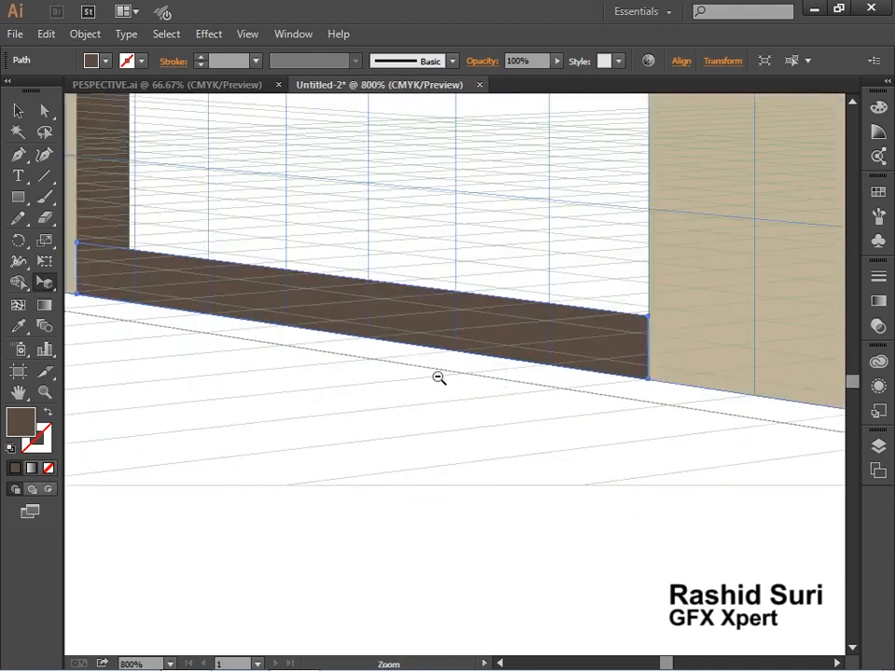
alt+click(435, 377)
alt+click(455, 383)
alt+click(420, 365)
drag(419, 366, 439, 508)
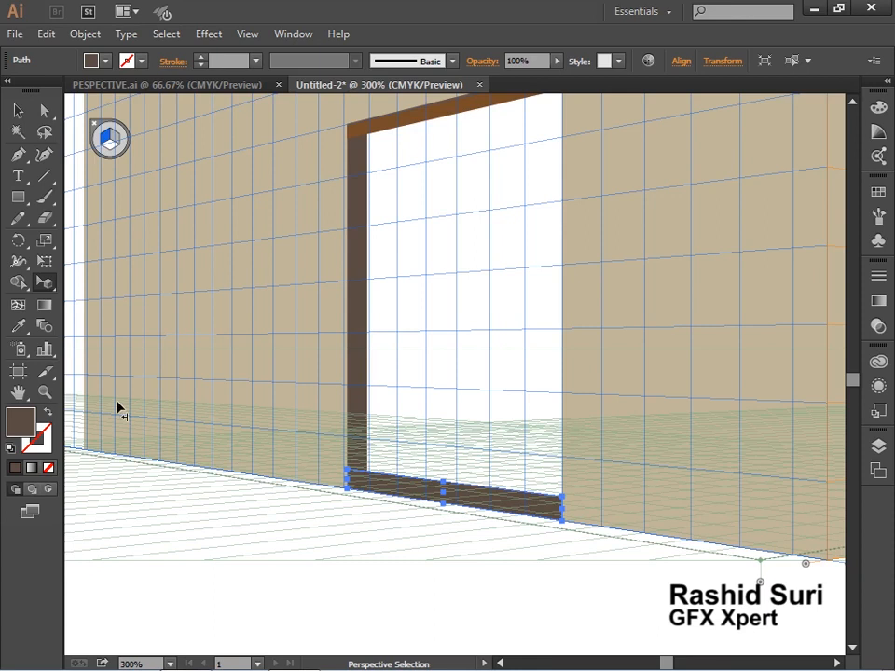
click(18, 198)
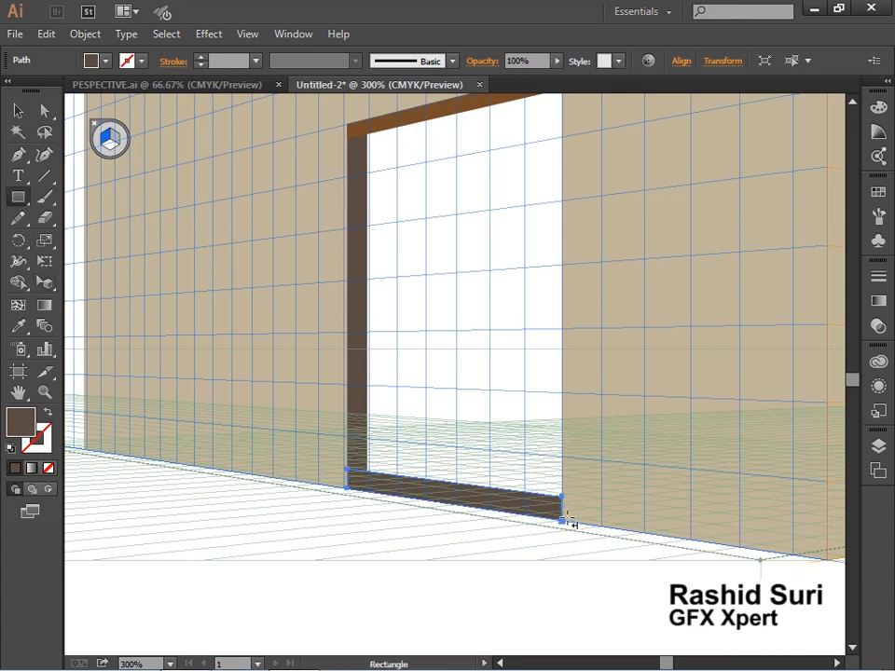
drag(563, 522, 354, 515)
ctrl+alt+click(436, 512)
ctrl+alt+click(435, 512)
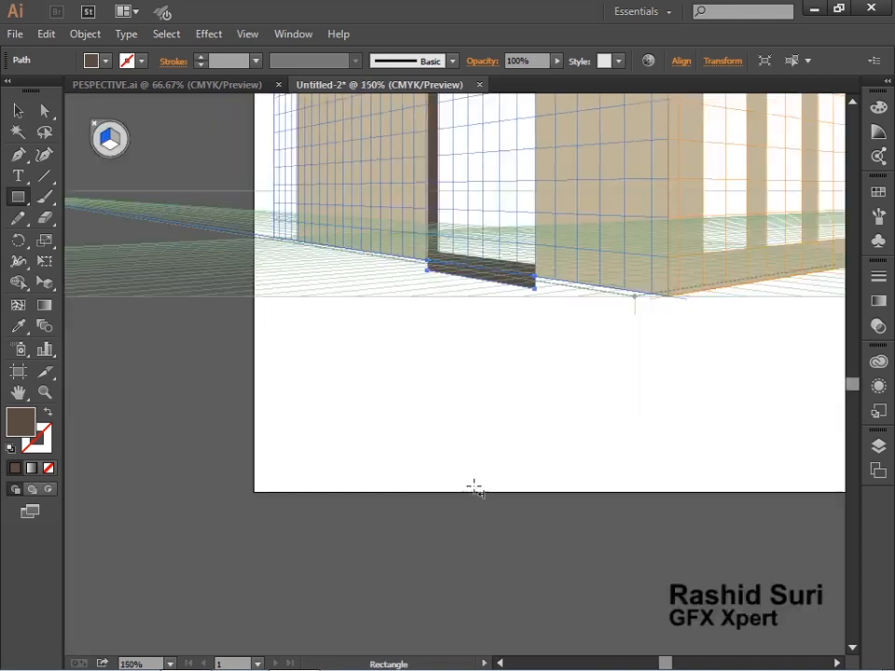
drag(372, 216, 640, 343)
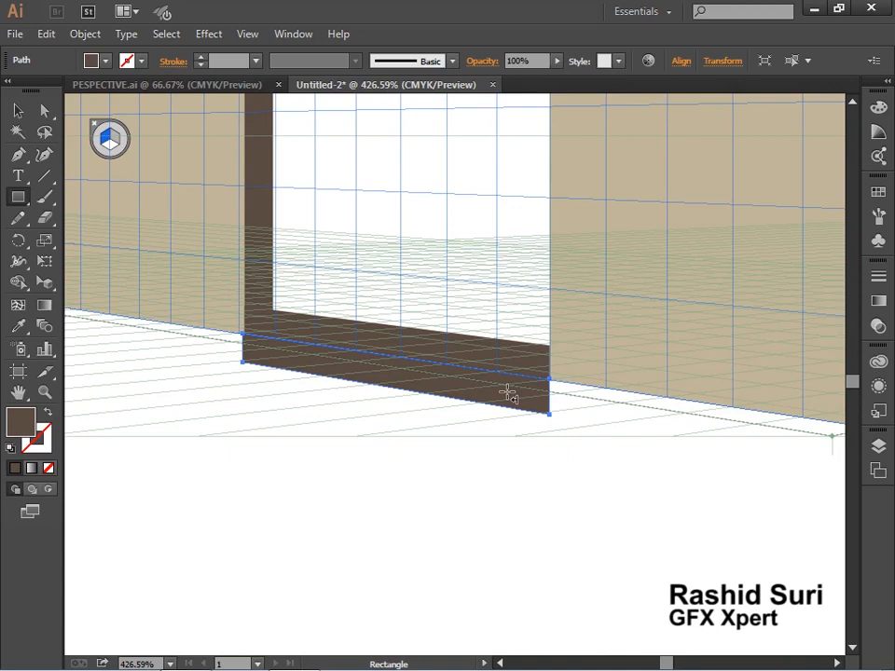
key(Delete)
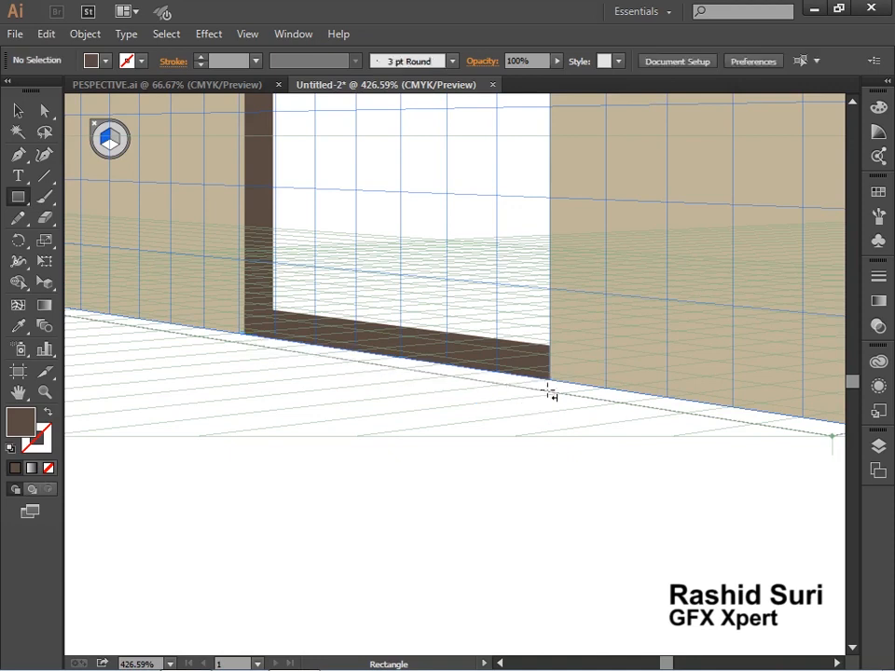
Draw a tread rectangle on the horizontal plane outward from the doorway's base and fill it medium gray.
key(2)
drag(550, 380, 175, 340)
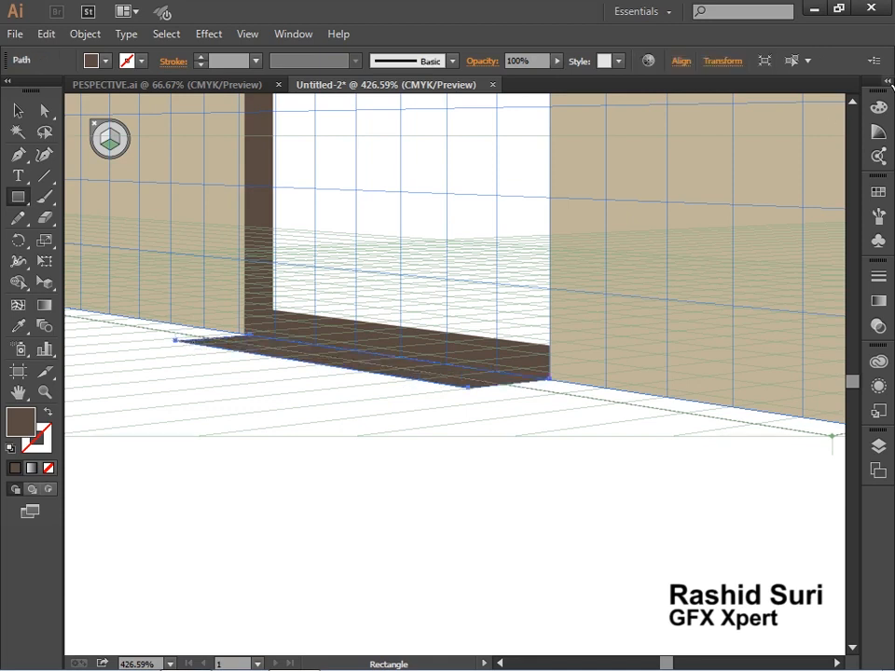
click(876, 194)
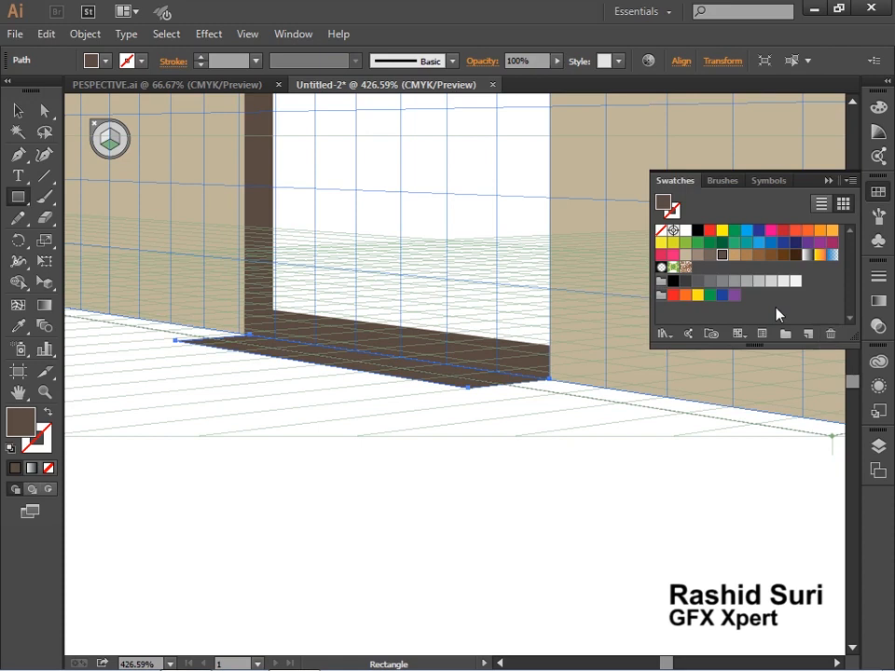
click(733, 282)
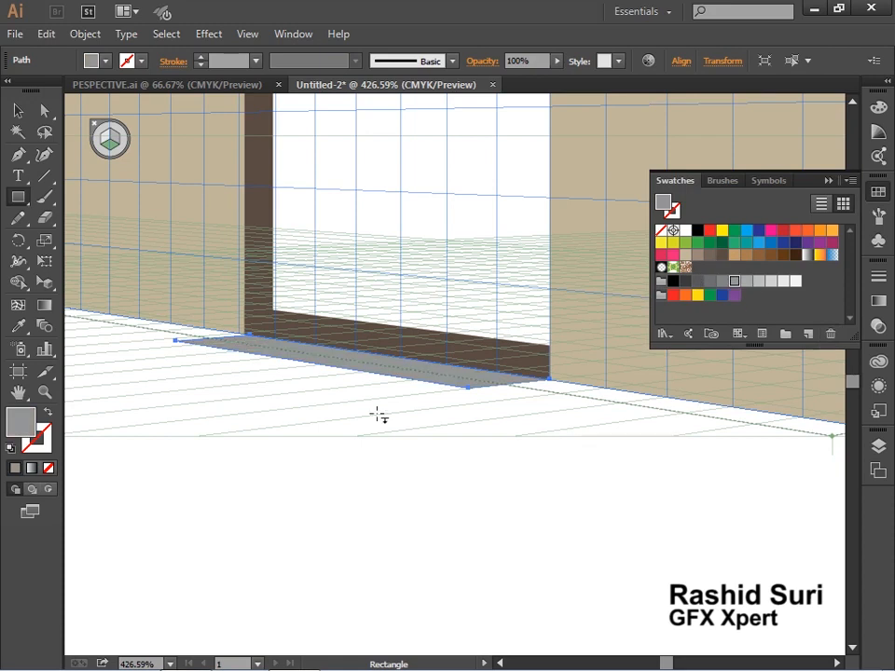
Draw a thin riser on the left plane below the tread's front edge and fill it a darker gray.
click(471, 396)
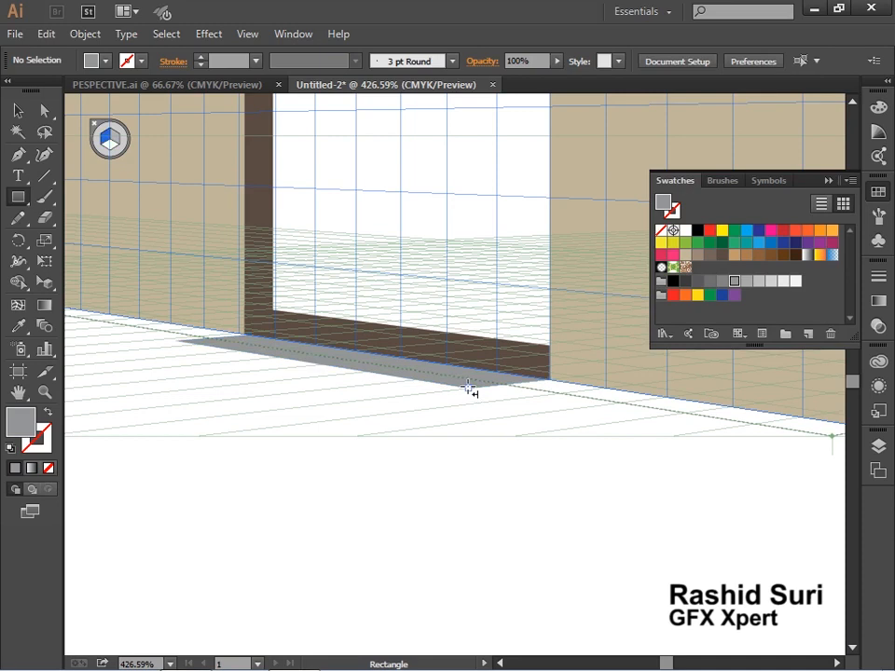
drag(469, 388, 176, 357)
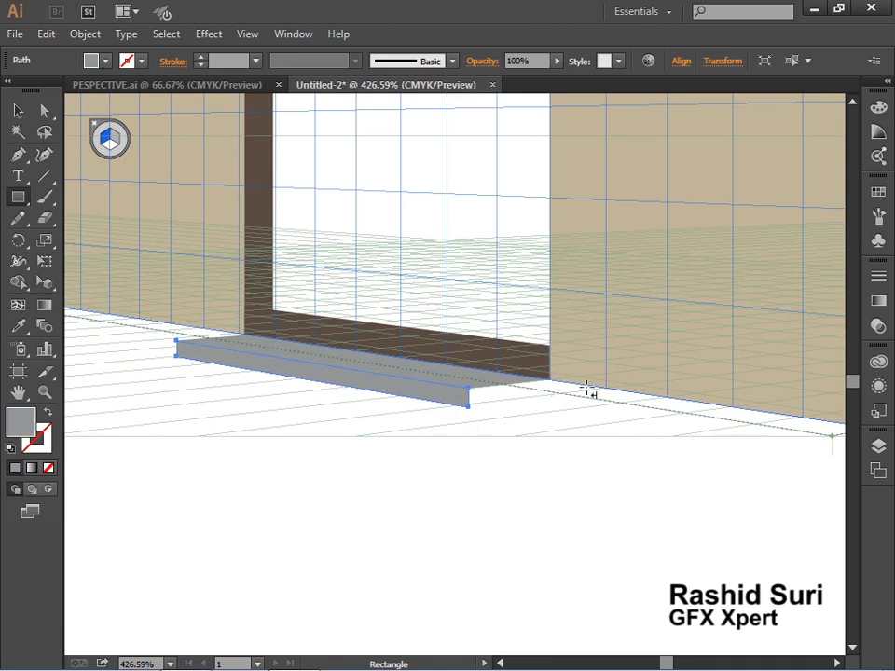
click(873, 194)
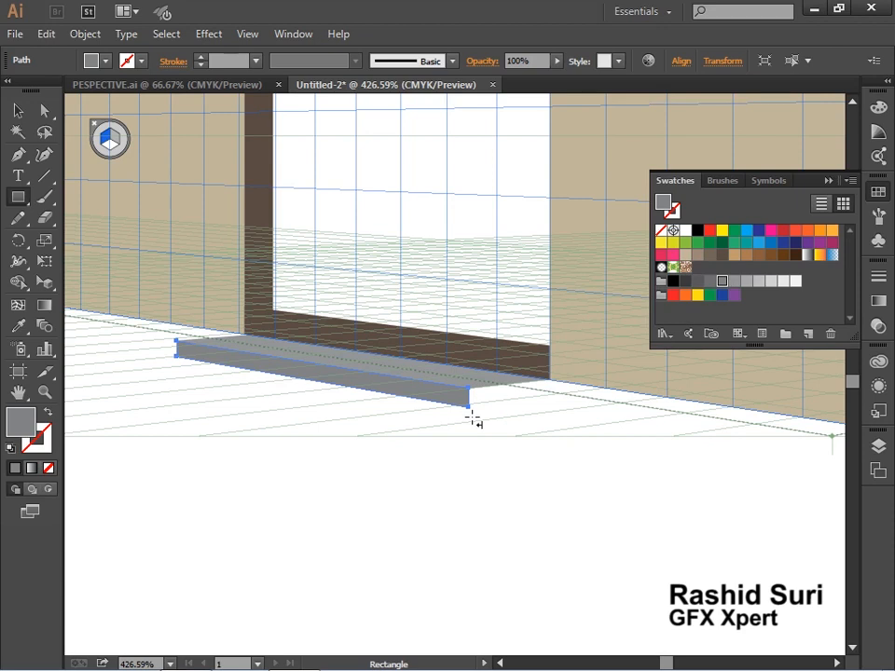
drag(471, 416, 363, 422)
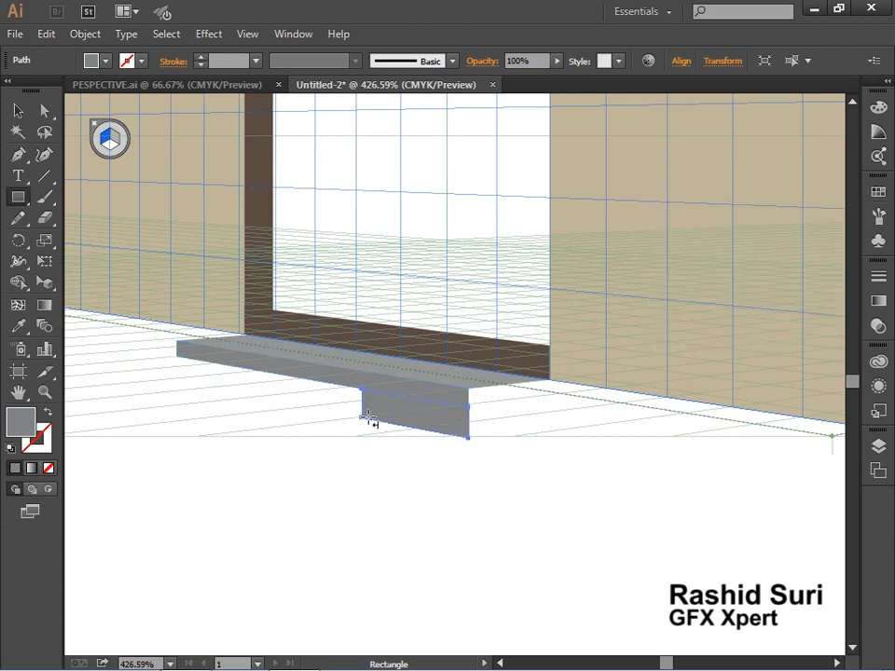
key(ctrl+z)
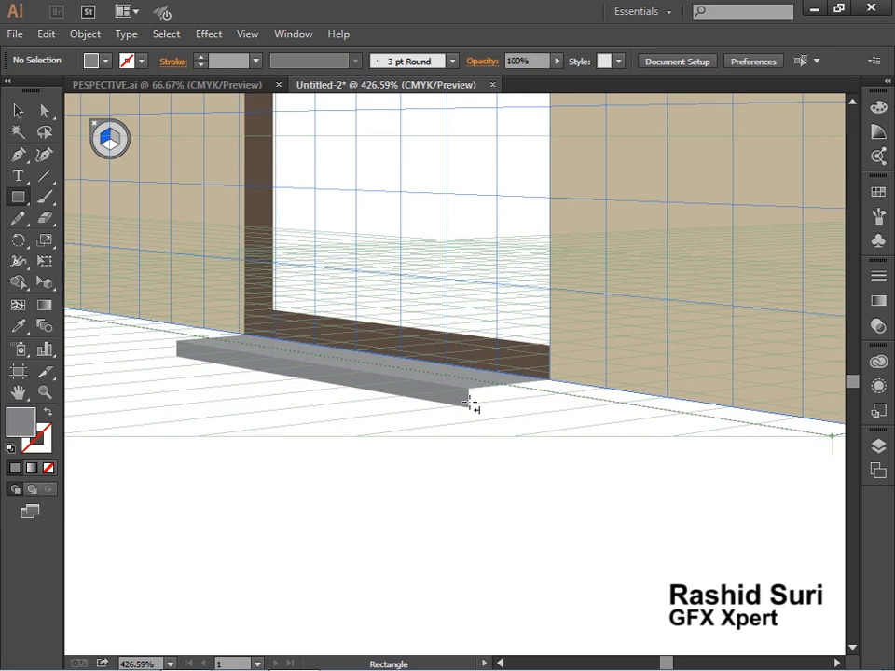
Draw a second tread on the horizontal plane from the riser's bottom edge and fill it with the first tread's medium gray.
key(2)
drag(469, 408, 130, 362)
key(z)
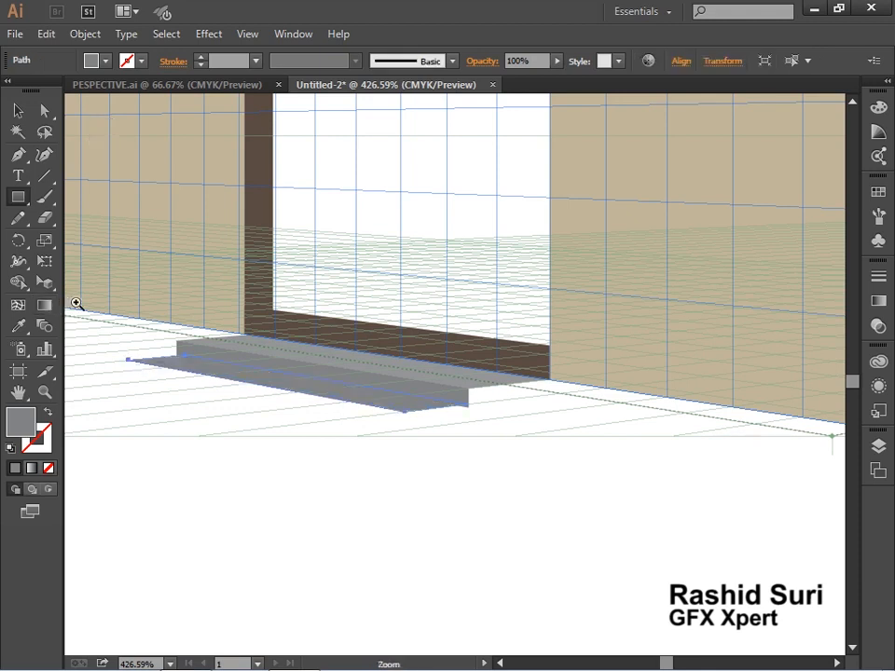
drag(79, 298, 576, 479)
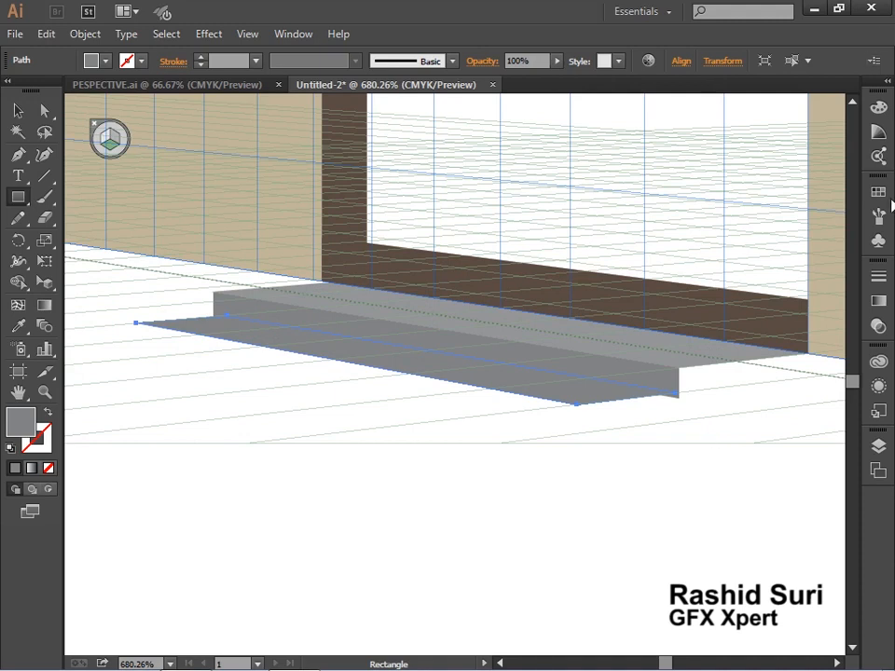
click(878, 191)
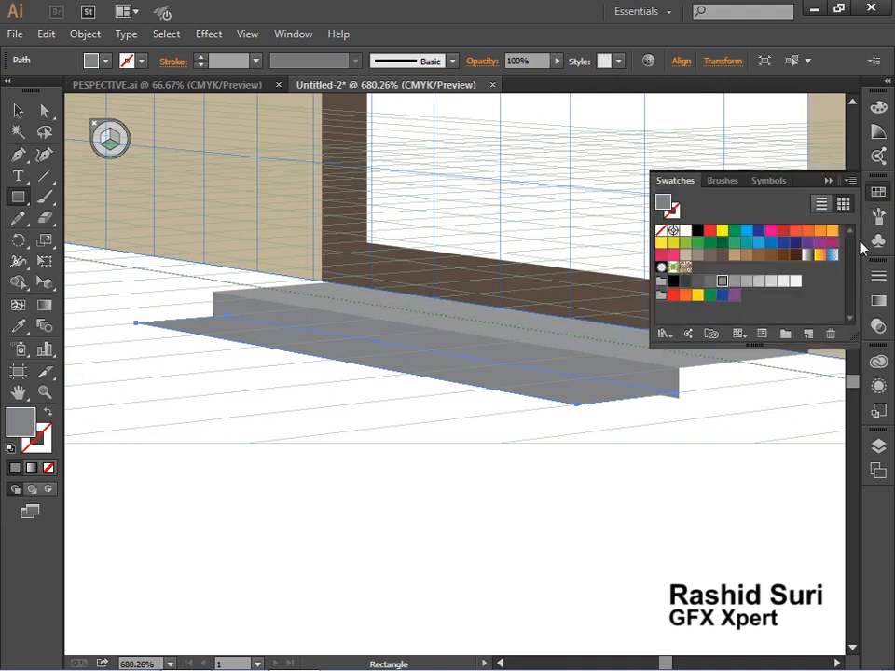
click(732, 281)
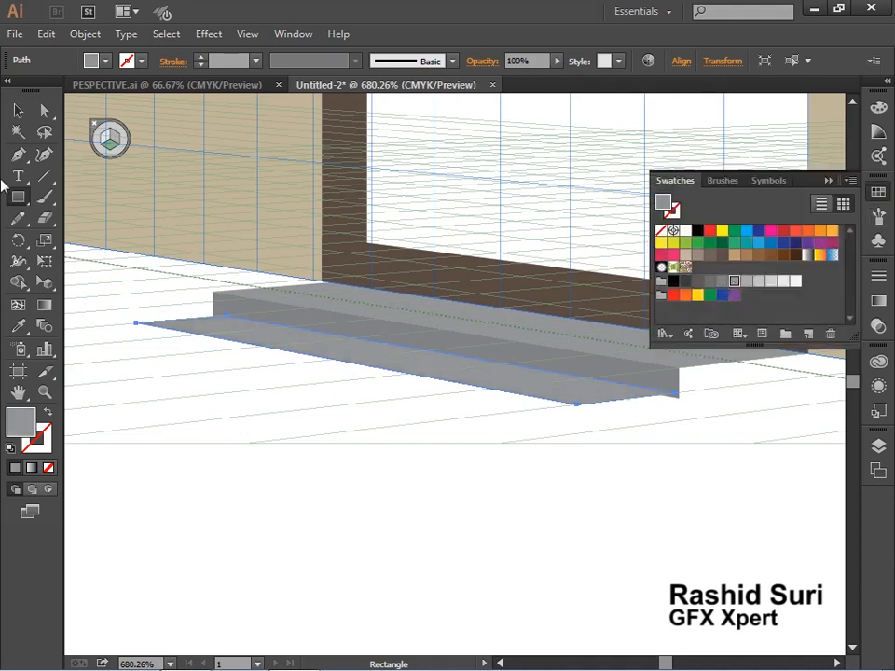
Adjust the lower tread's near end and back edge in perspective to line up with the base of the riser.
click(46, 288)
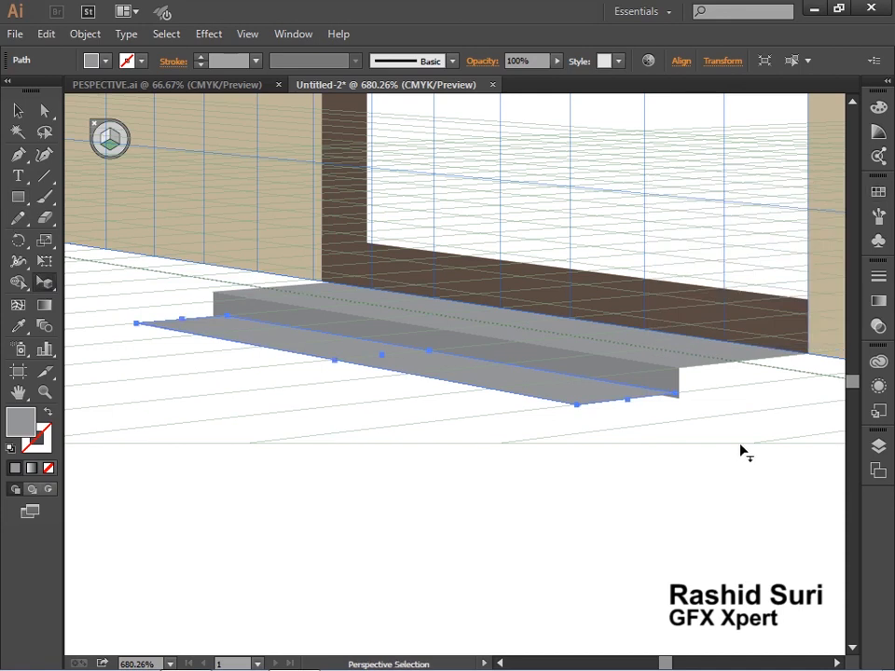
mouse_move(627, 402)
mouse_down()
mouse_move(638, 404)
mouse_move(624, 402)
mouse_up()
drag(509, 372, 514, 384)
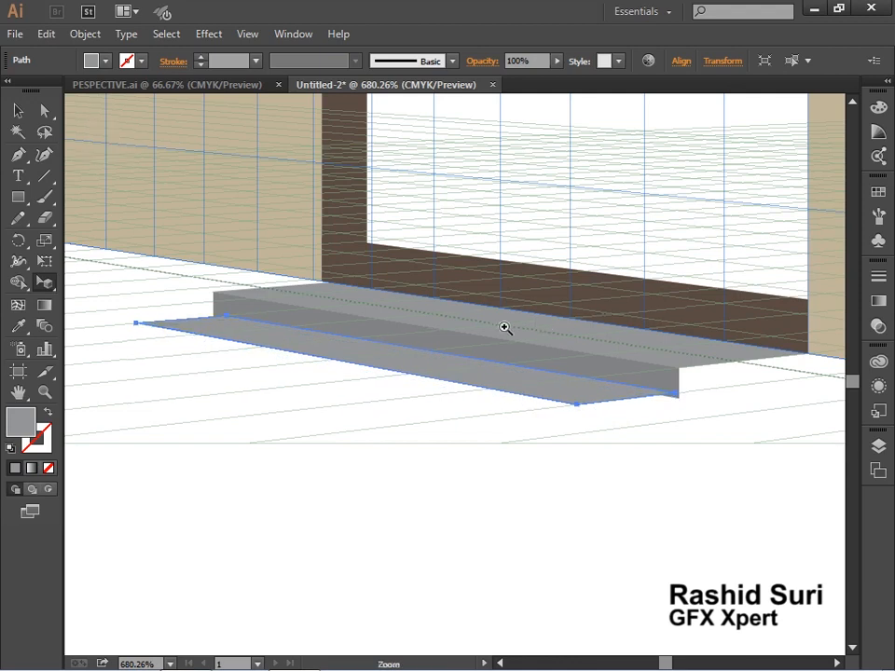
drag(503, 325, 732, 487)
drag(533, 403, 414, 416)
drag(114, 348, 420, 438)
drag(117, 376, 457, 438)
mouse_move(234, 414)
mouse_down()
mouse_move(536, 464)
mouse_move(474, 471)
mouse_up()
drag(258, 428, 331, 457)
mouse_move(224, 449)
mouse_down()
mouse_move(325, 442)
mouse_move(290, 432)
mouse_up()
drag(289, 436, 290, 436)
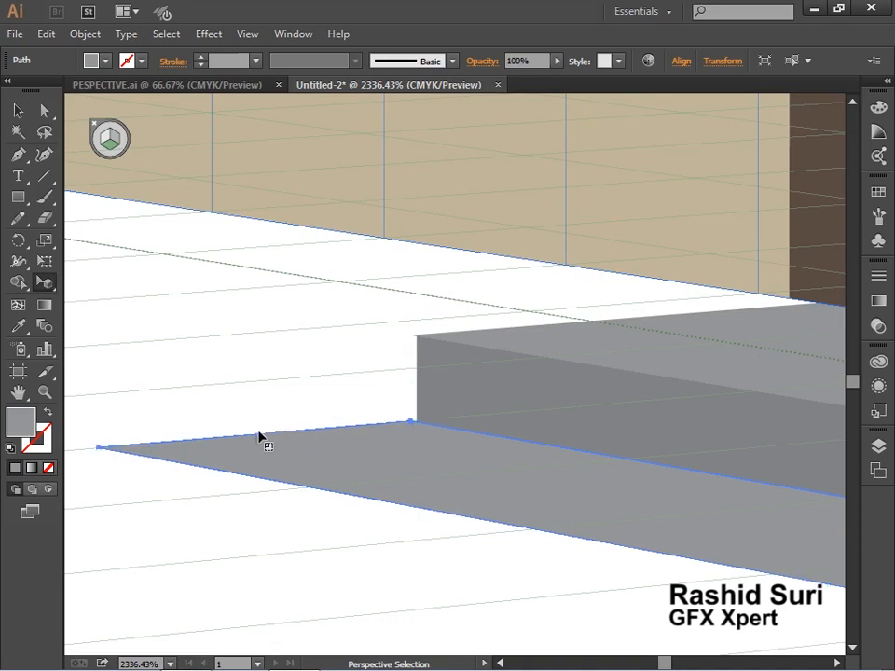
Move the lower tread's far back corner onto the riser's far bottom corner.
key(ctrl+space)
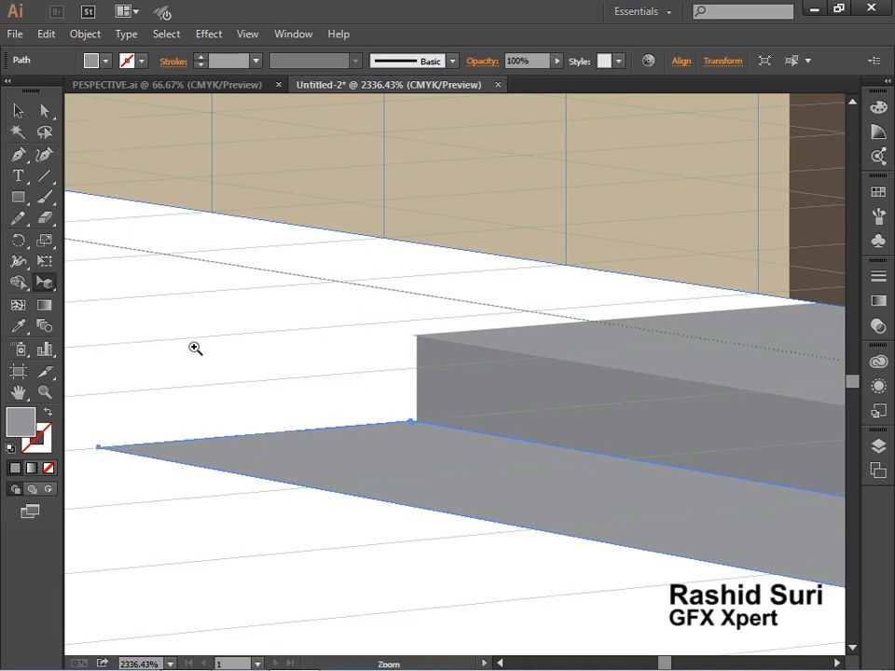
drag(198, 347, 522, 505)
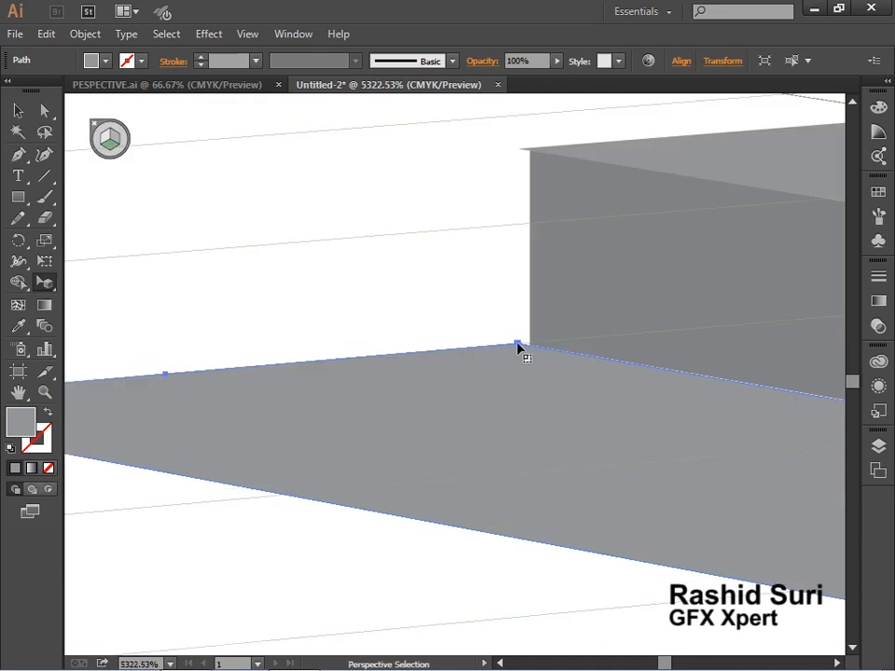
key(ctrl+alt+space)
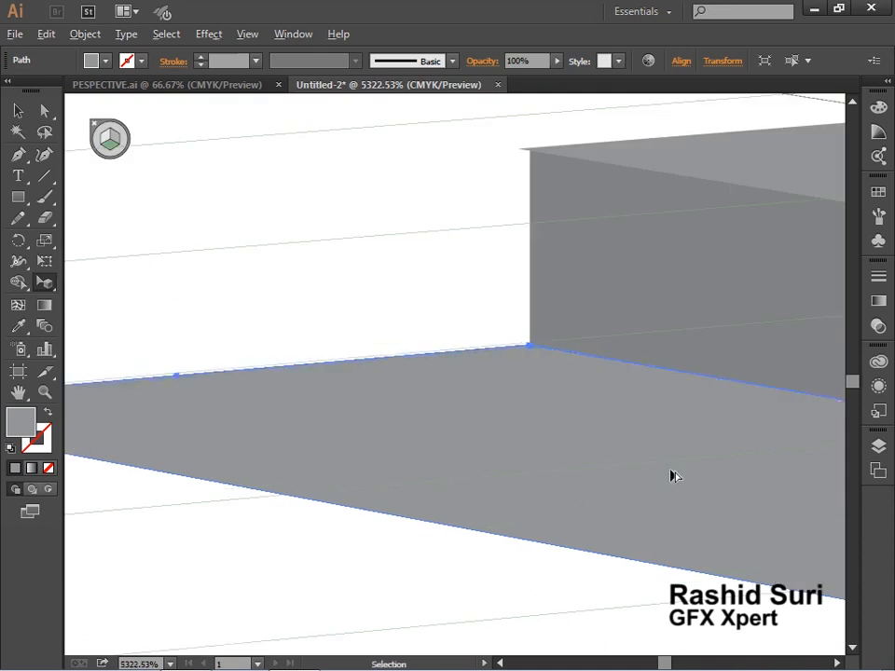
click(671, 471)
click(522, 345)
click(523, 345)
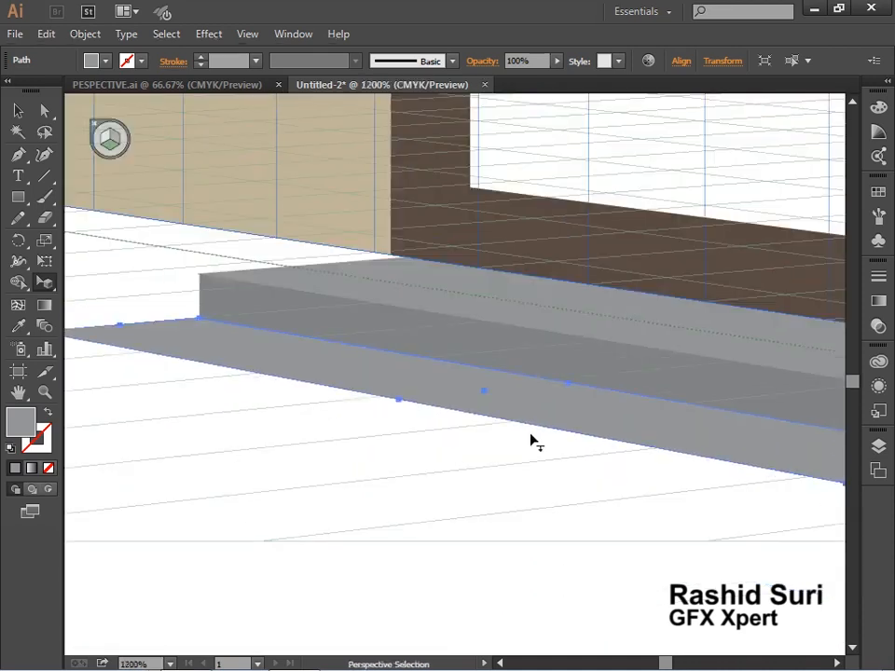
click(488, 406)
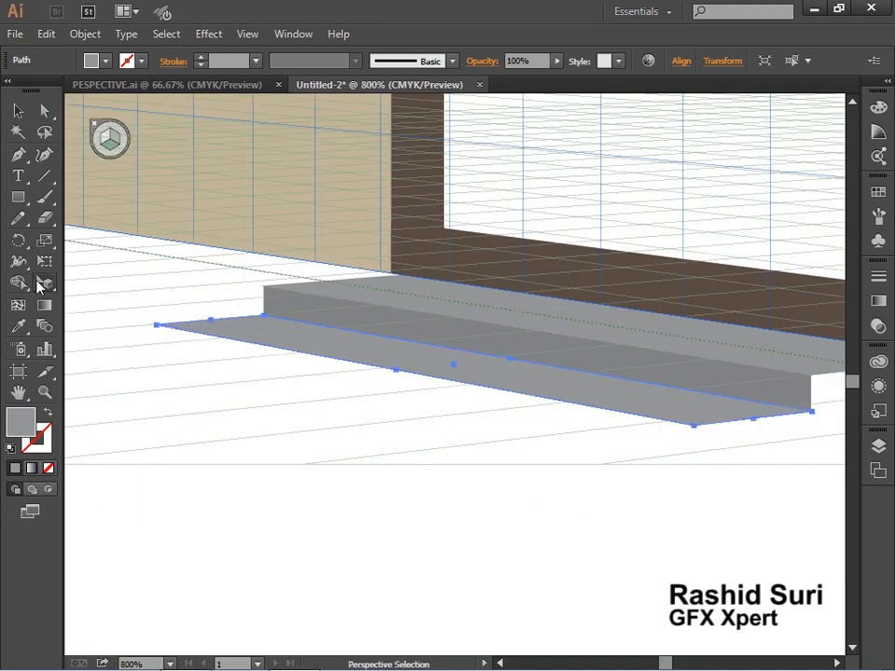
Draw the lower step's front riser on the left plane and give it the upper riser's darker gray fill.
click(16, 199)
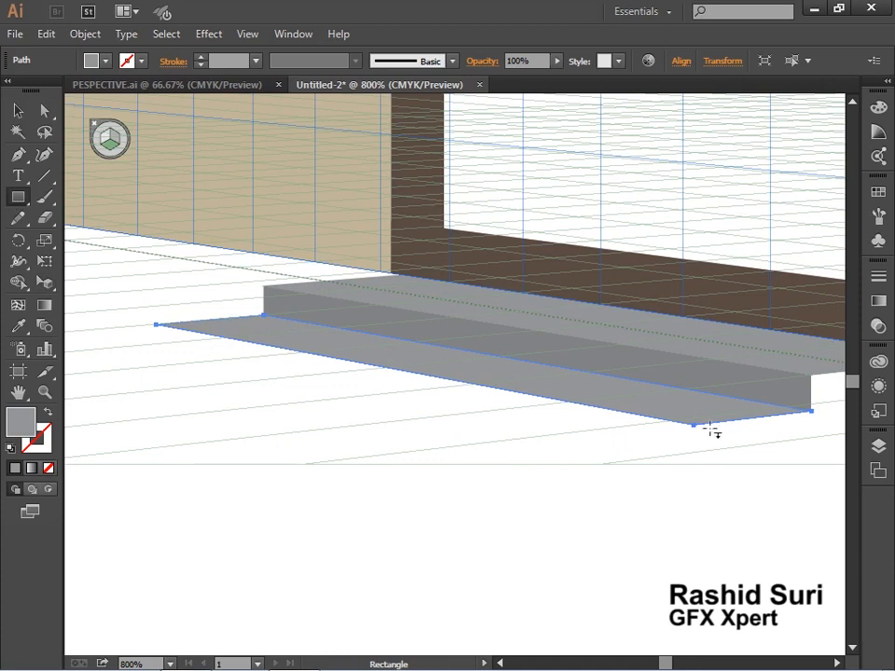
key(1)
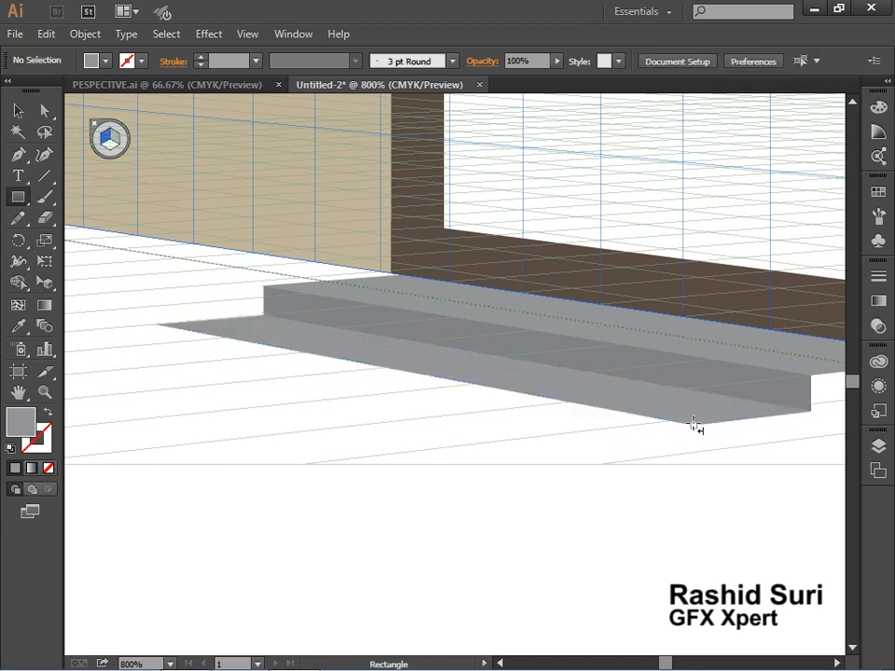
drag(694, 427, 152, 352)
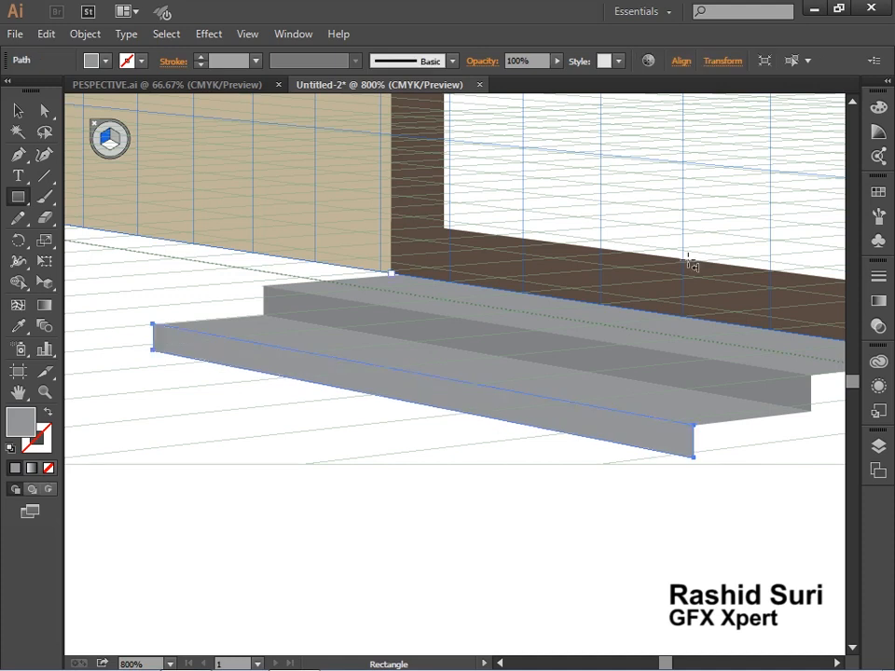
click(30, 327)
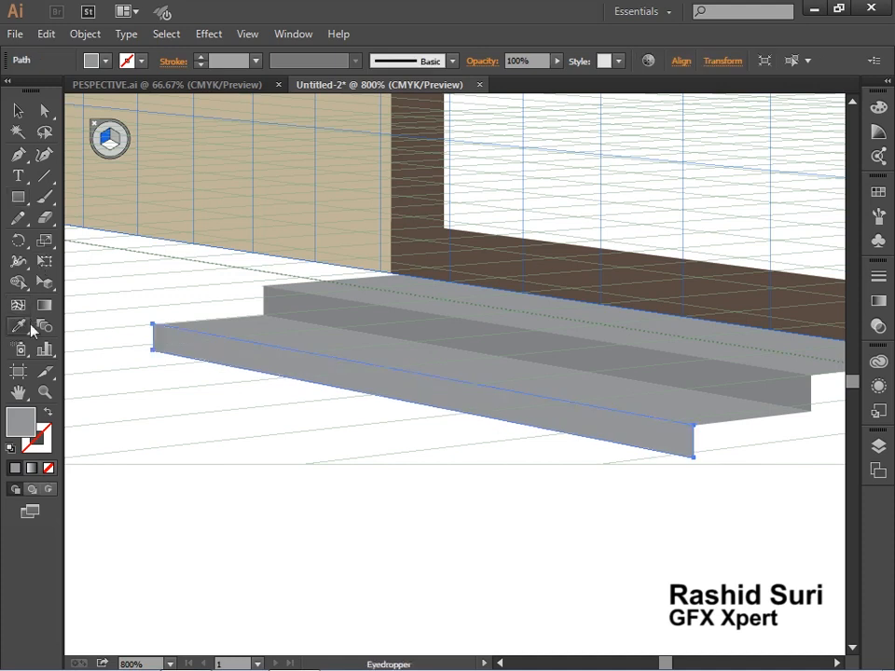
click(439, 329)
Draw the steps' side face on the right plane from the doorway's near bottom corner to the lower riser and send it backward.
ctrl+alt+click(615, 404)
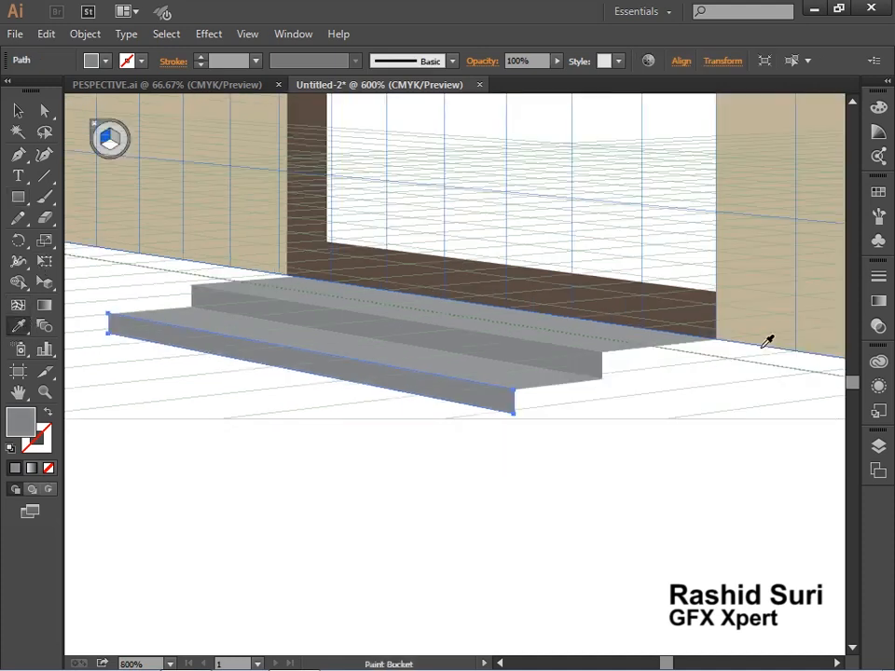
click(18, 196)
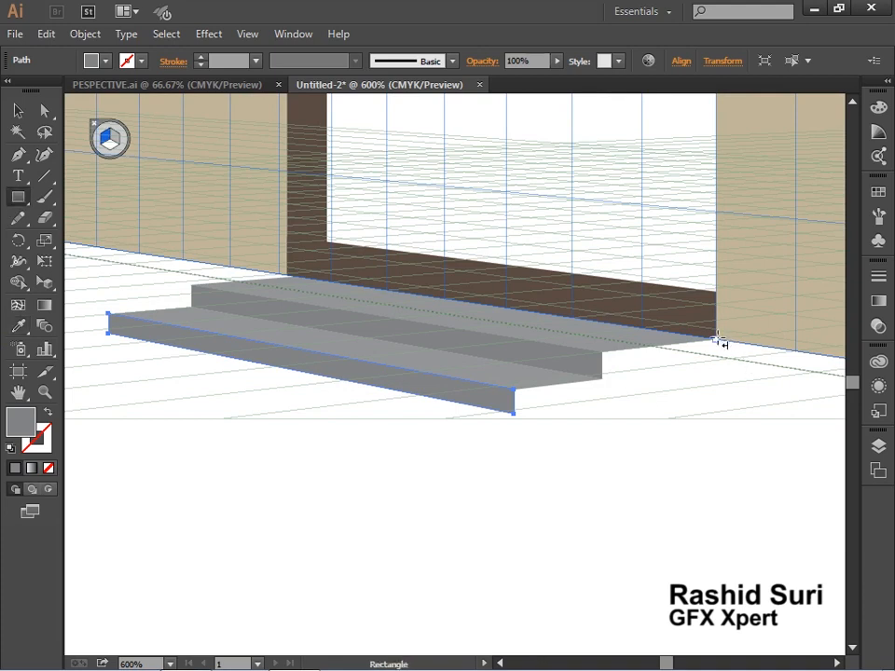
drag(717, 339, 506, 415)
key(ctrl+z)
key(3)
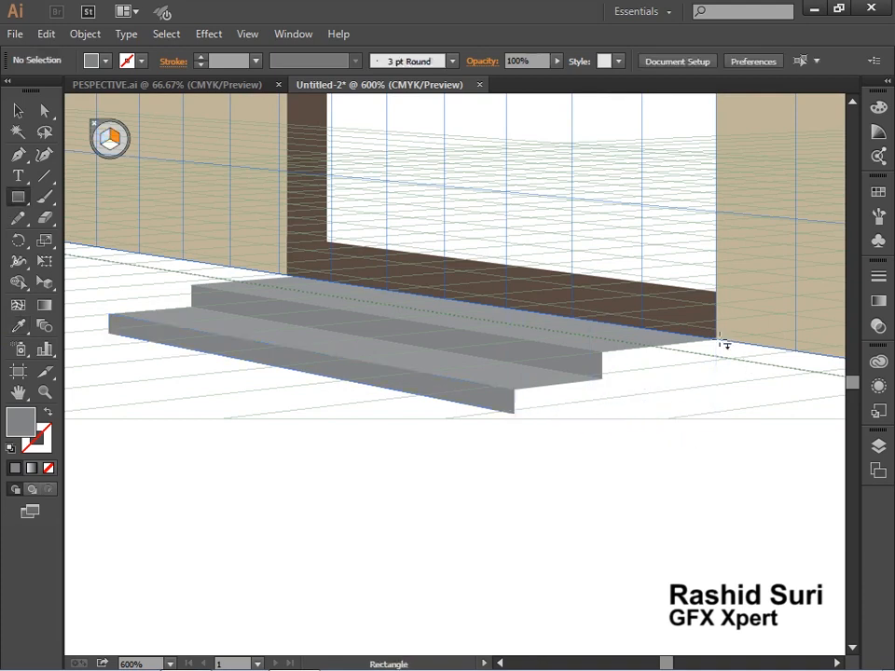
drag(717, 340, 515, 416)
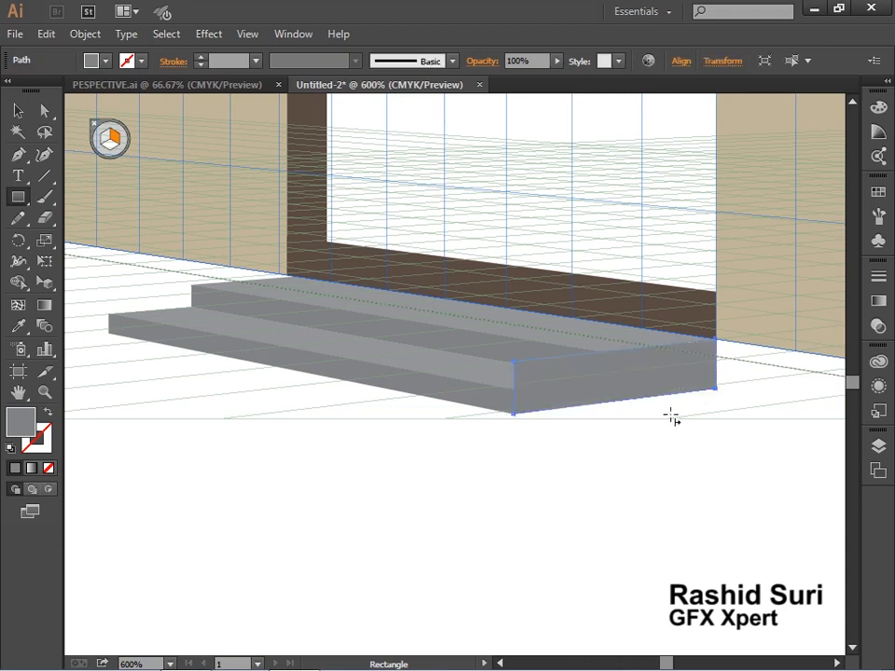
key(ctrl+[)
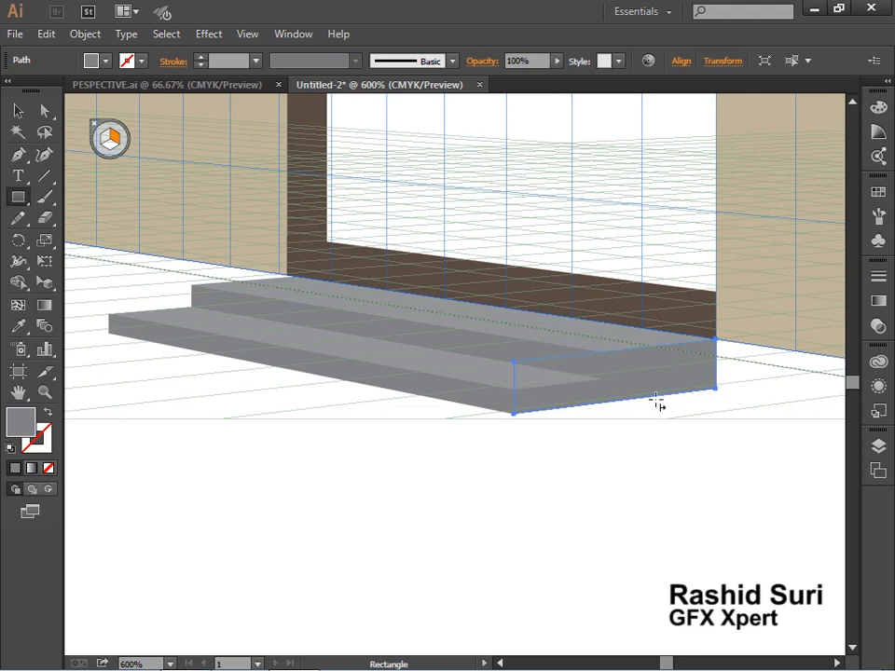
Fill the steps' side face with a lighter gray than the treads.
click(878, 191)
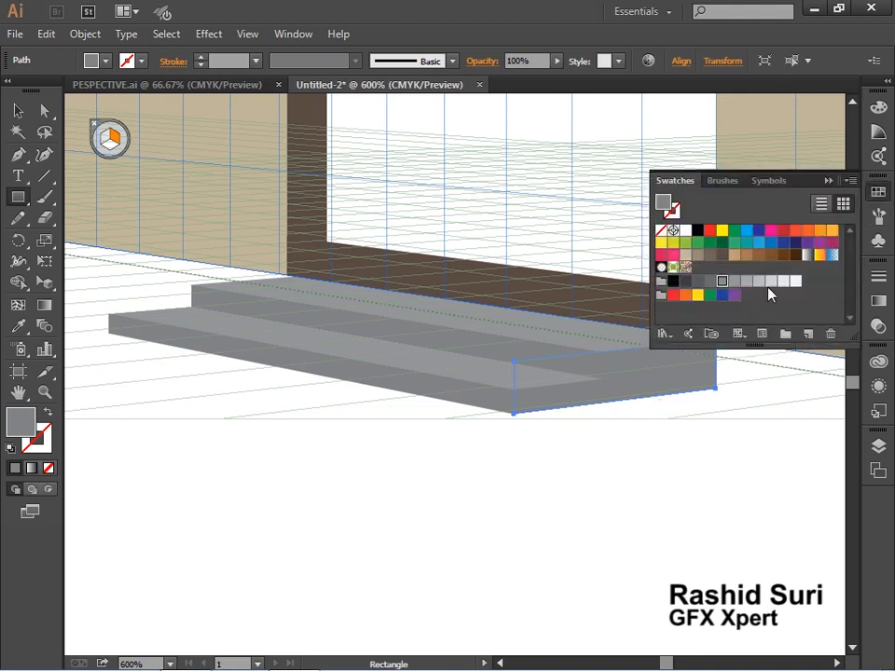
click(735, 282)
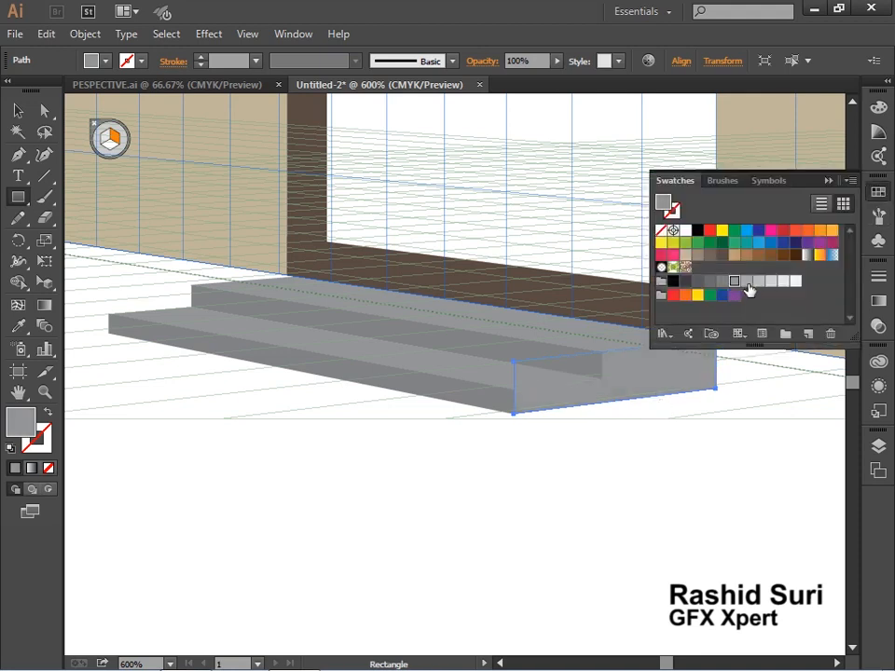
click(749, 282)
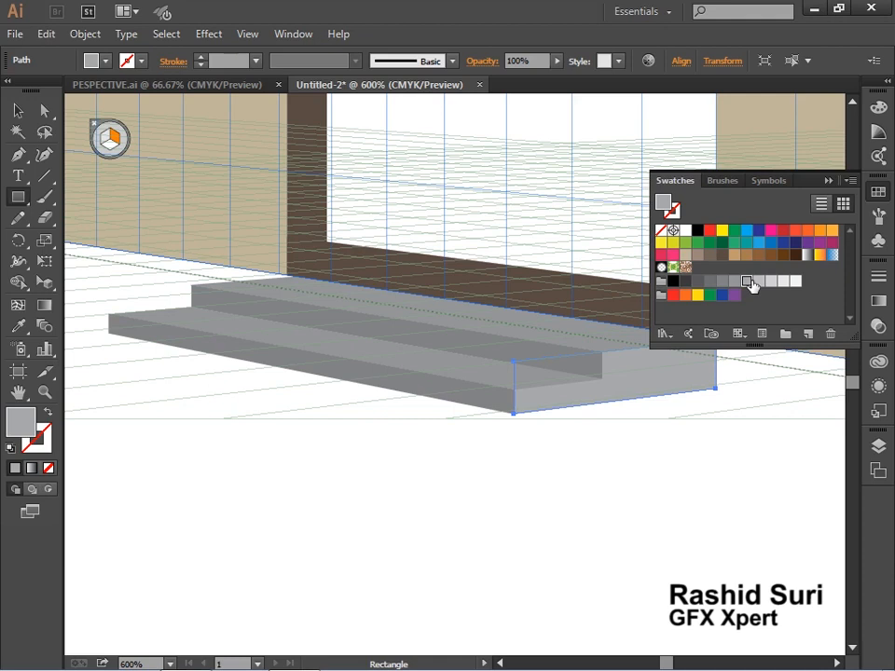
click(826, 181)
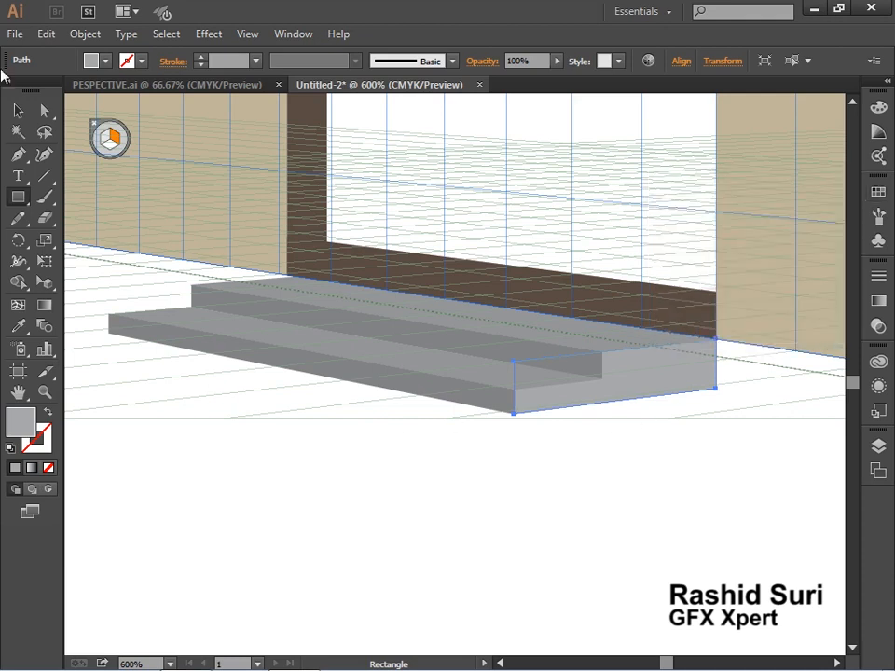
Fill the white door panel in the left wall's doorway with a light gray swatch.
click(19, 113)
drag(207, 337, 211, 337)
ctrl+alt+click(443, 403)
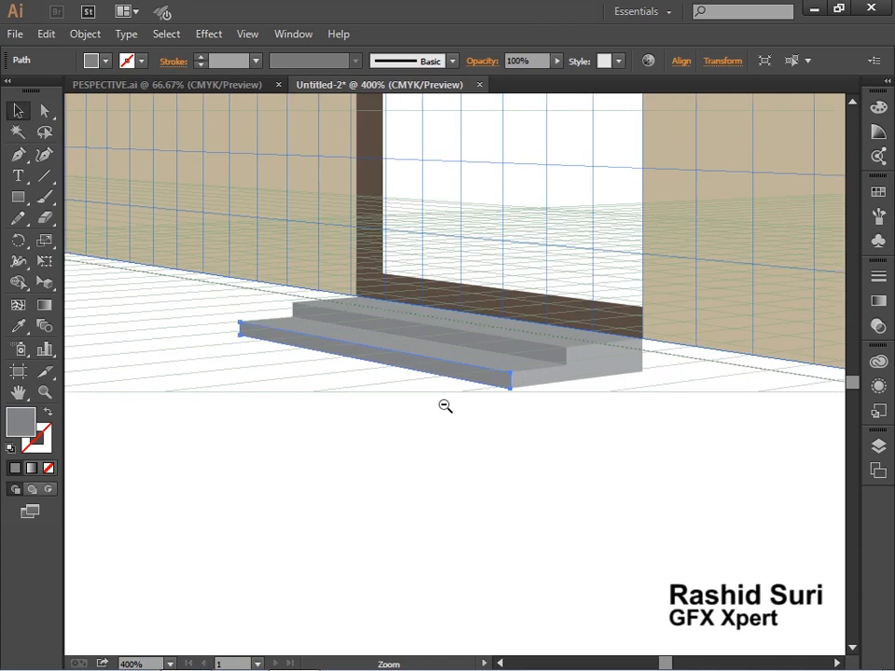
ctrl+alt+click(505, 407)
ctrl+alt+click(509, 361)
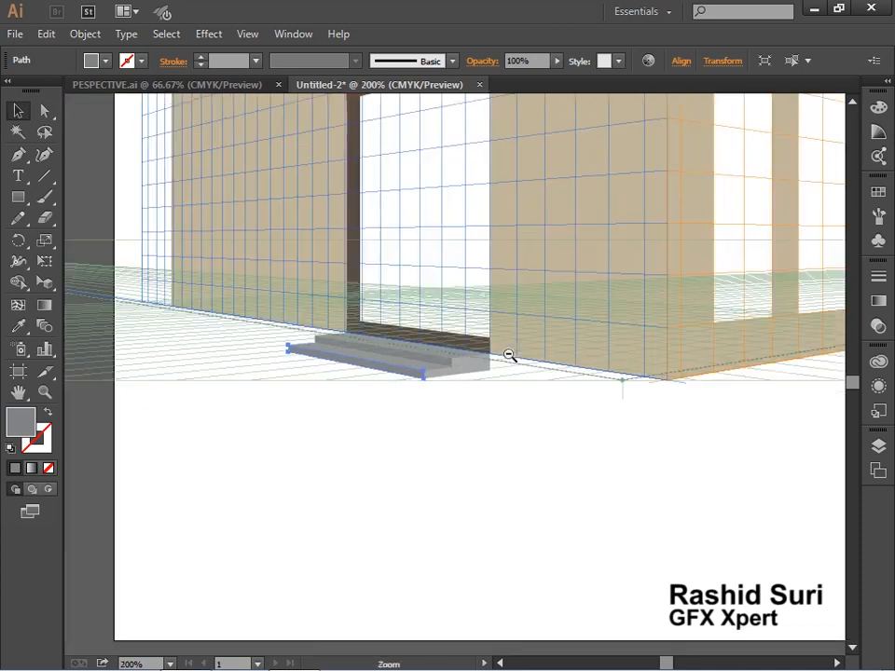
ctrl+alt+click(515, 359)
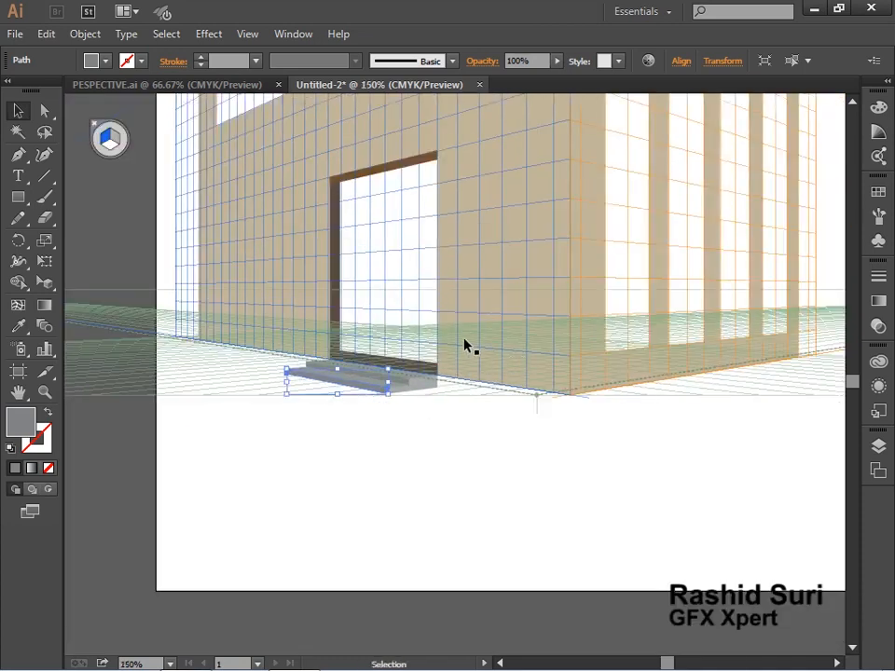
click(435, 287)
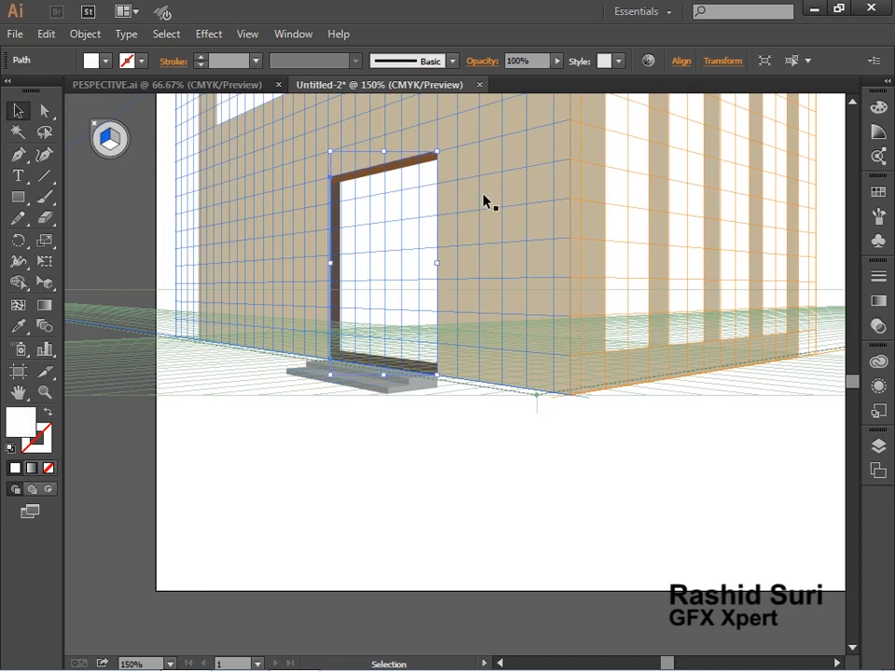
drag(437, 216, 523, 226)
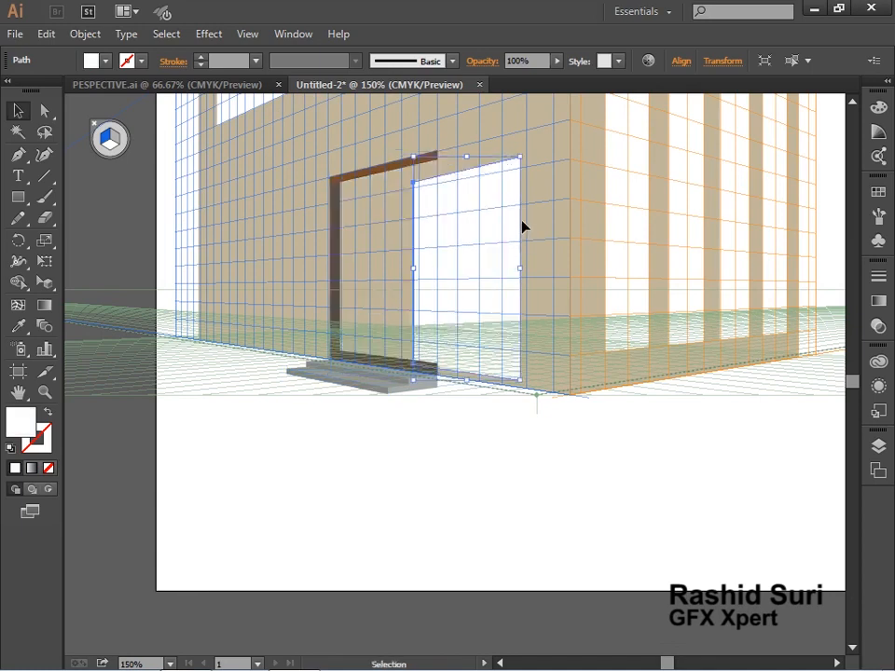
key(ctrl+z)
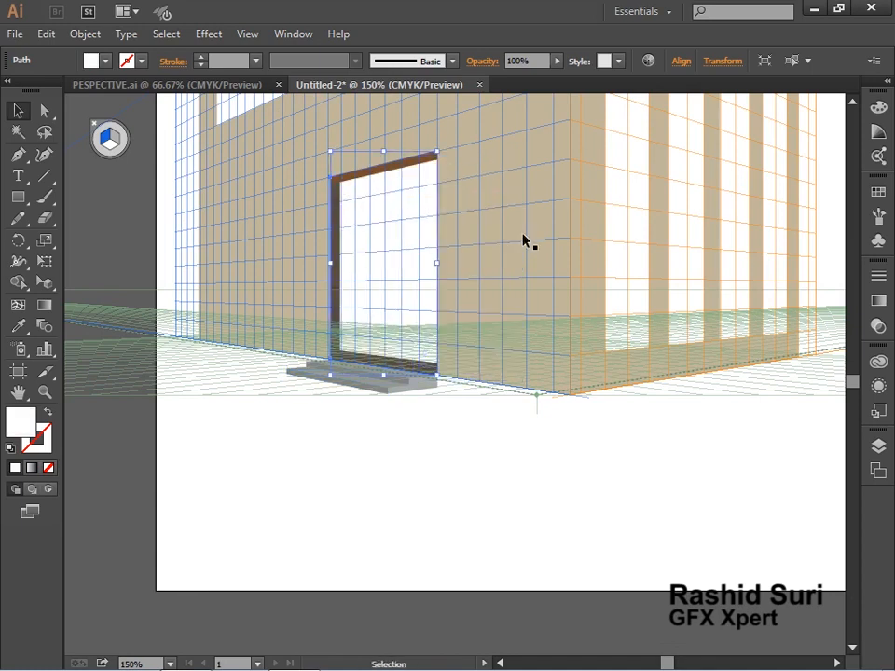
click(879, 194)
click(758, 282)
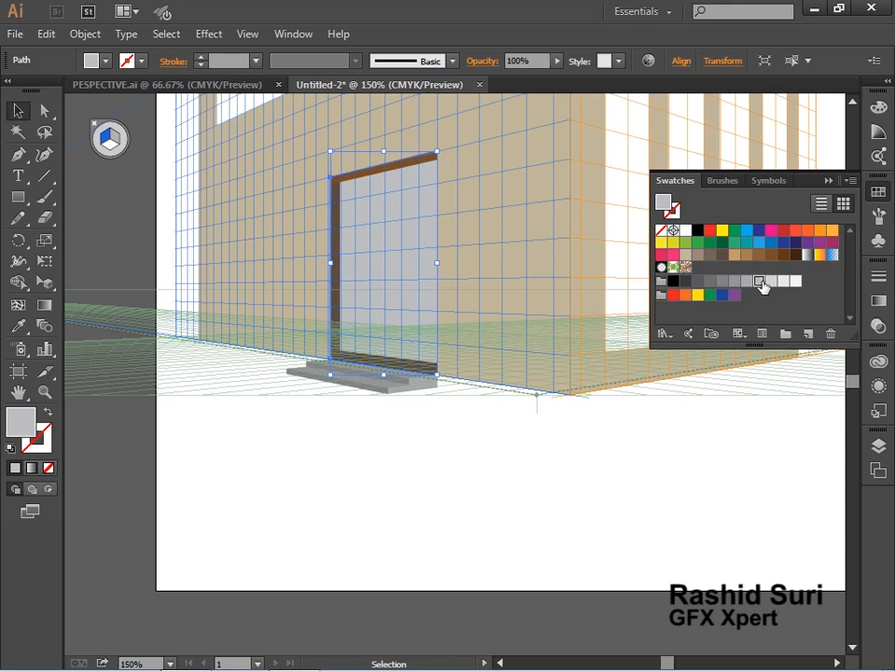
Try sending the gray door panel one level backward, and bring it forward again.
key(ctrl+bracketleft)
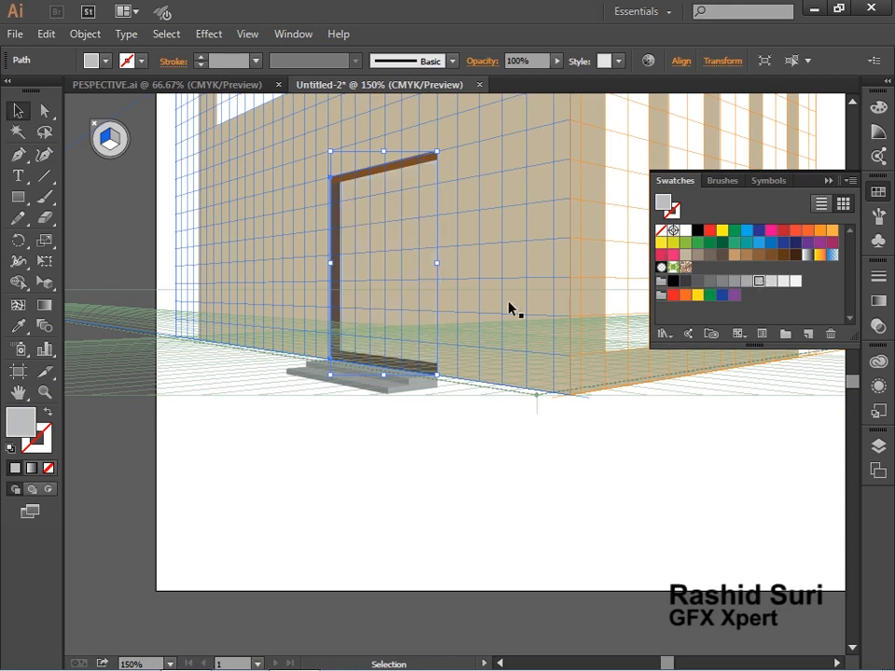
key(a)
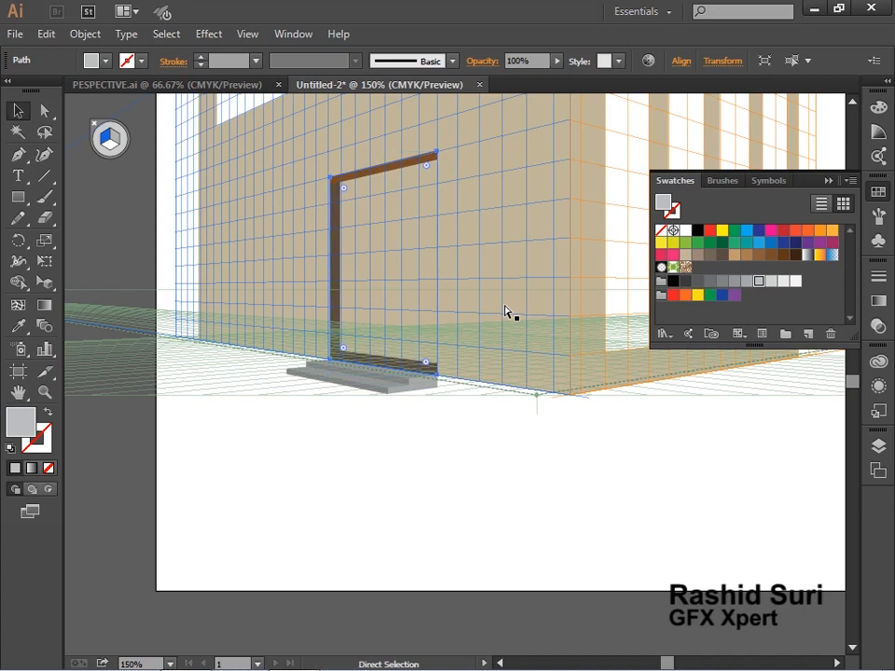
key(ctrl+bracketright)
shift+click(504, 312)
shift+click(504, 311)
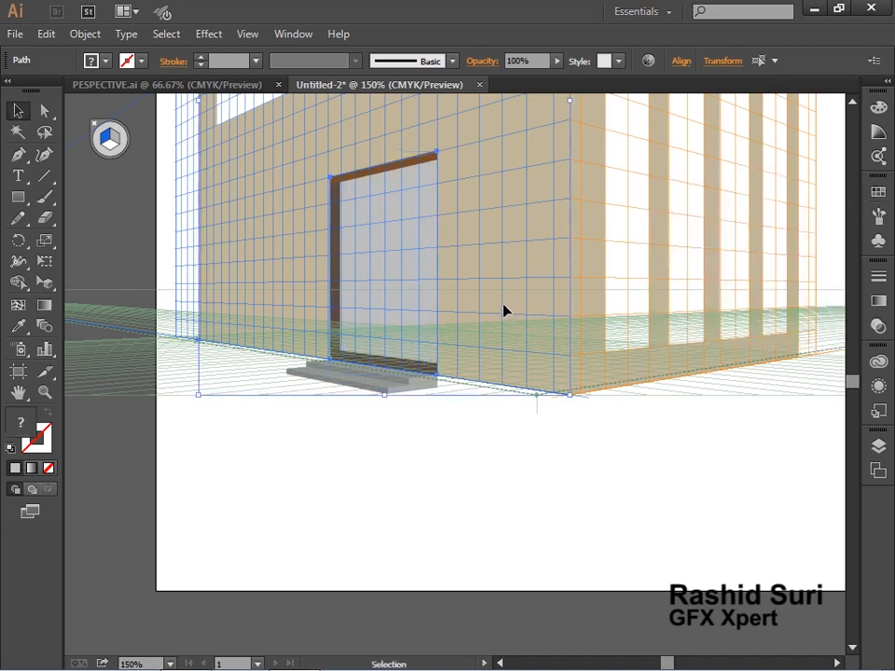
key(ctrl)
click(564, 392)
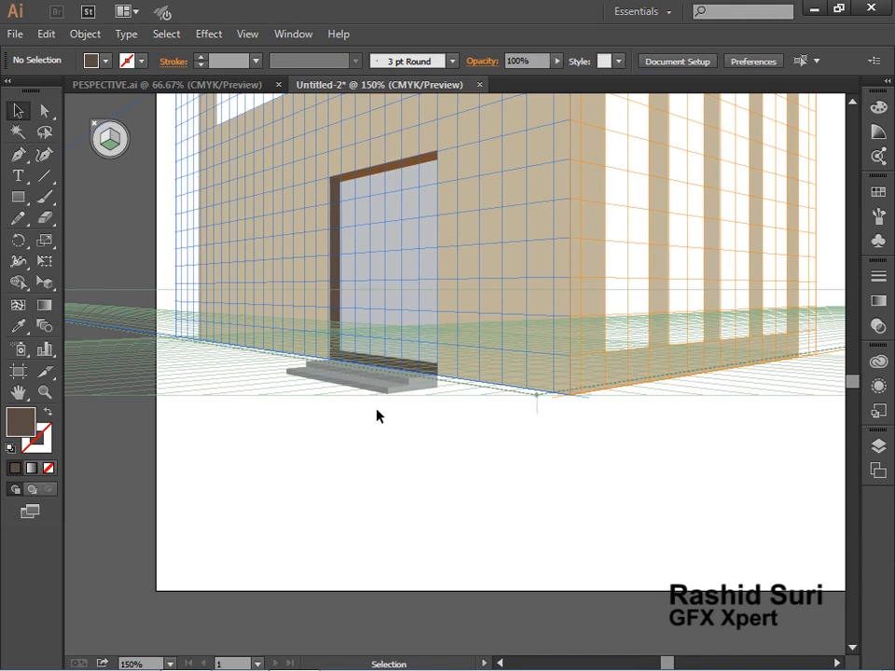
Draw a large brown ground rectangle on the horizontal plane, spanning beneath and in front of the building.
ctrl+alt+click(417, 359)
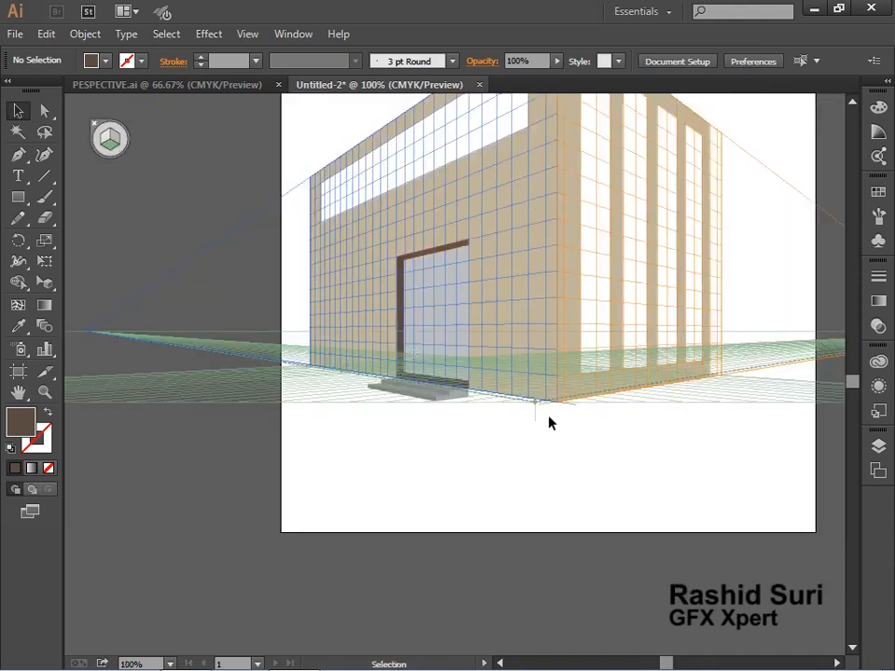
click(18, 199)
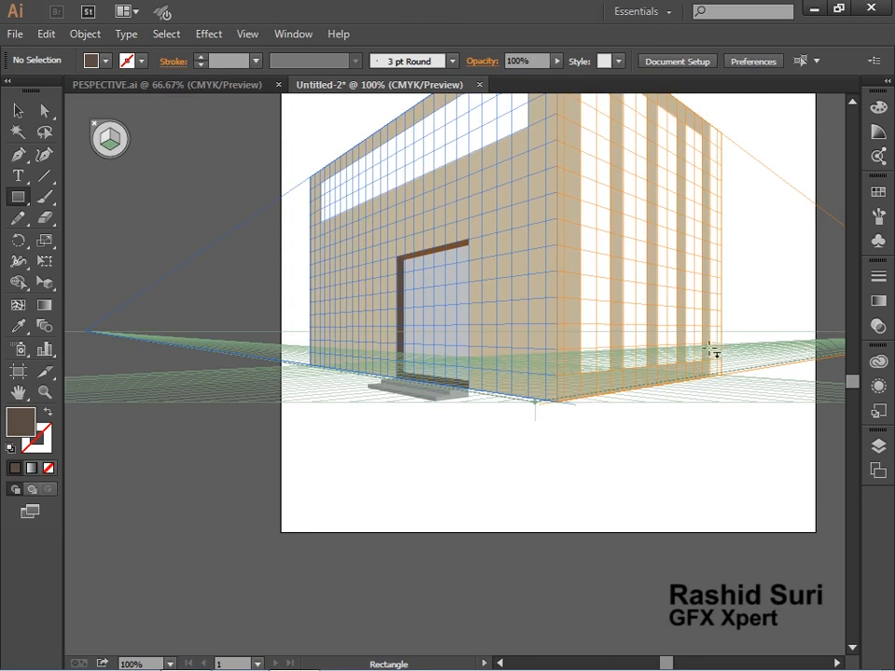
drag(710, 350, 311, 486)
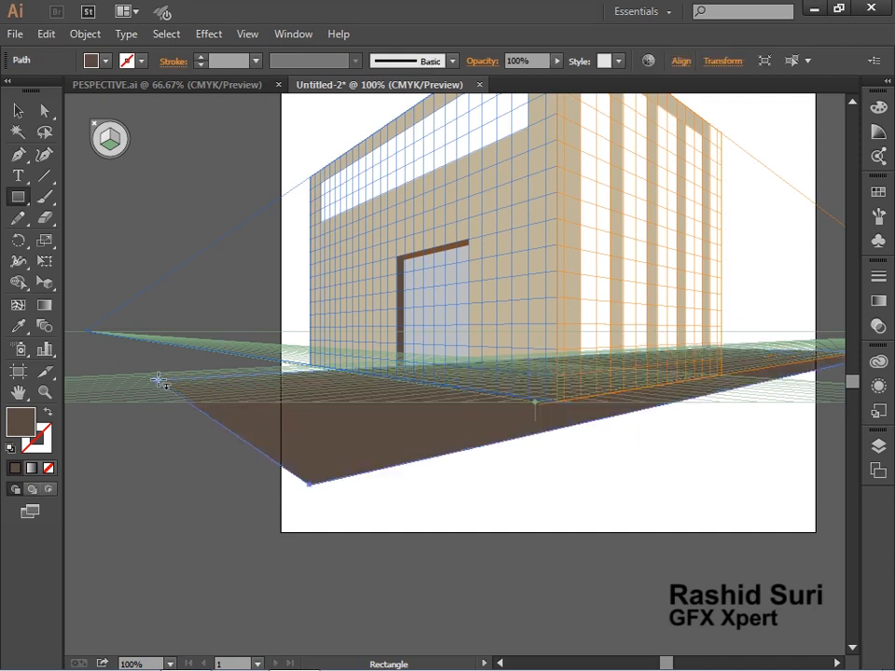
drag(158, 381, 147, 369)
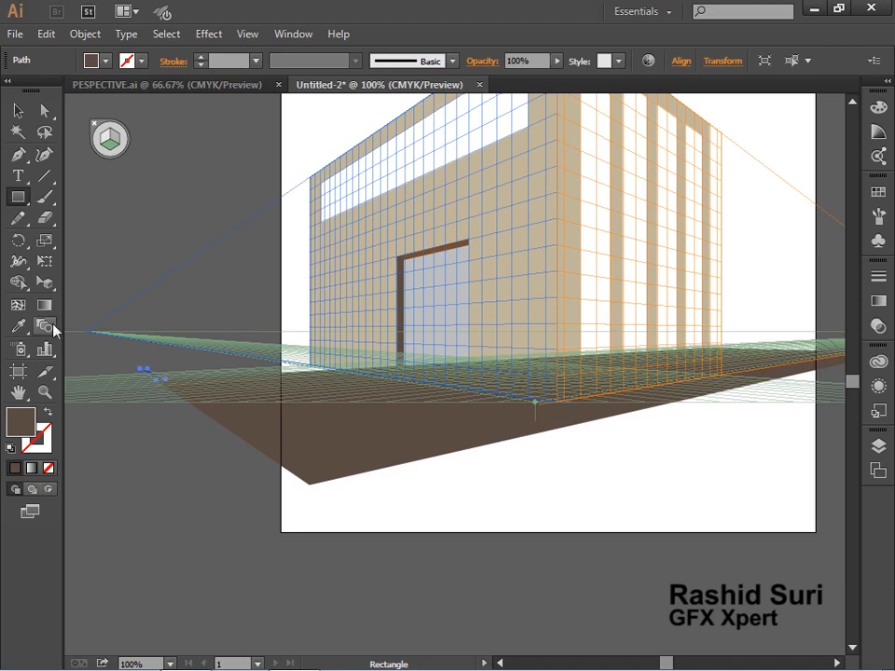
Extend the ground rectangle's far-left corner slightly outward in perspective.
click(50, 286)
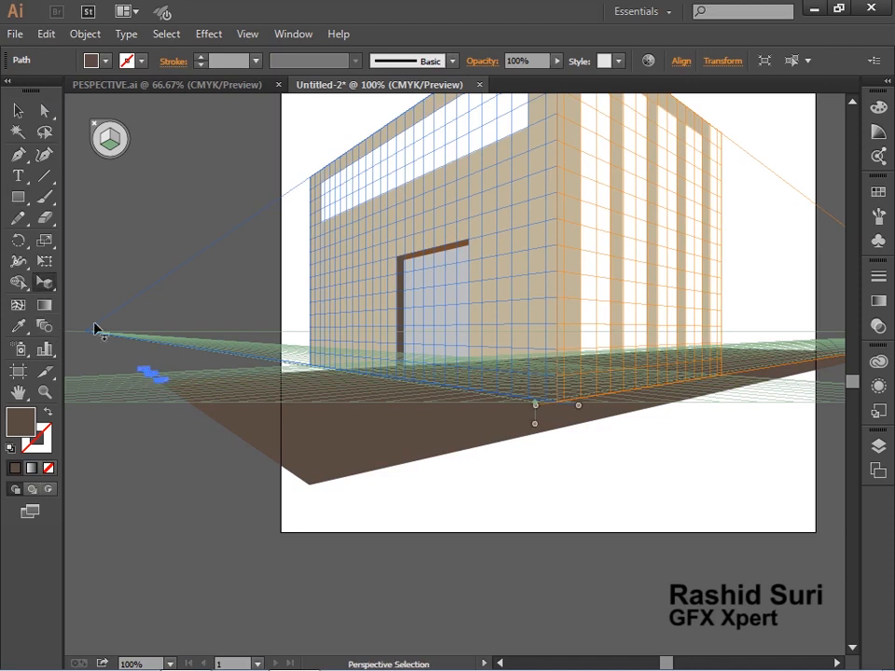
click(164, 390)
drag(159, 382, 135, 373)
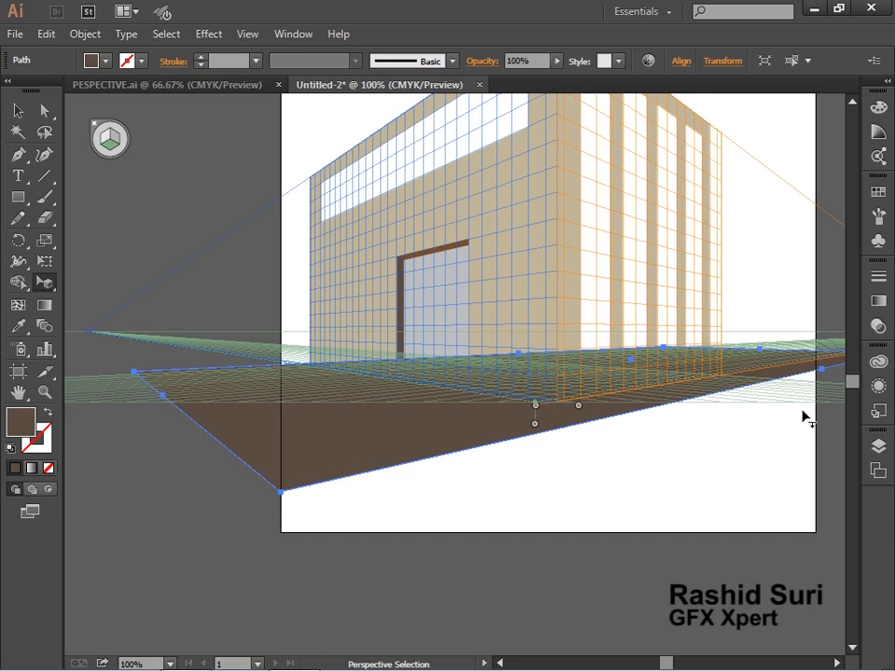
Send the ground to the back of the stacking order and pull its right corner inside the artboard's edge.
key(space)
drag(745, 448, 627, 491)
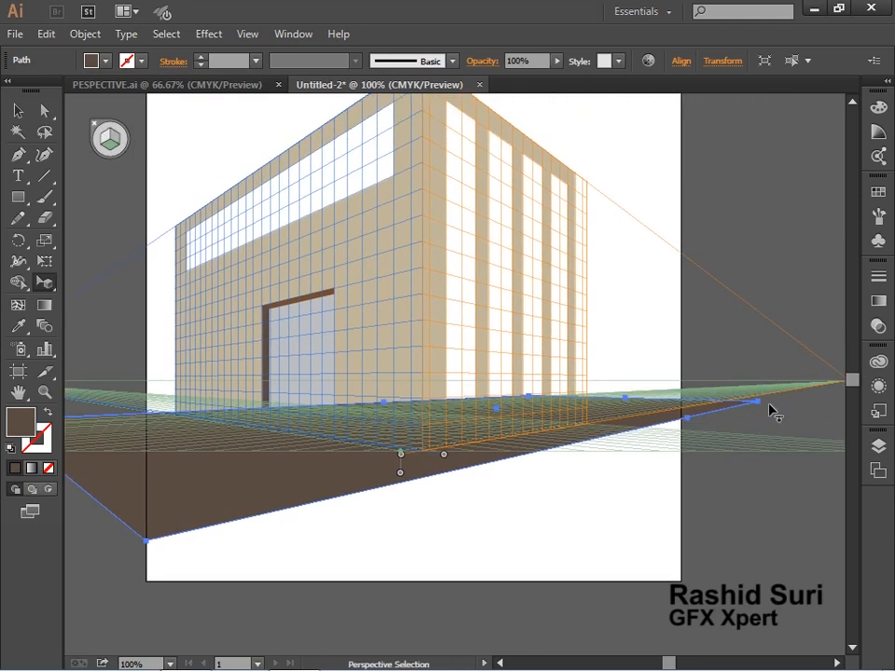
key(ctrl+shift+bracketleft)
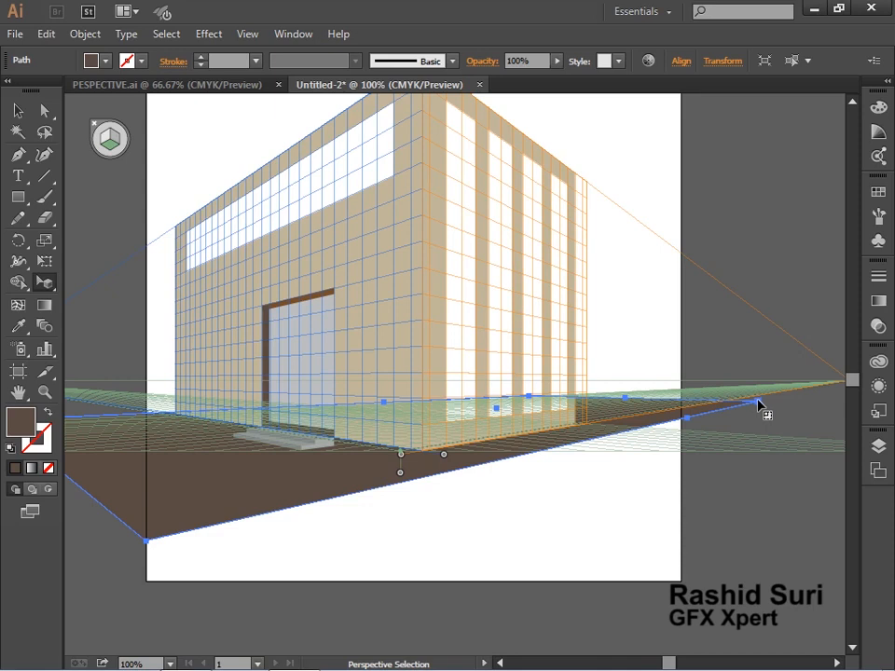
drag(760, 405, 664, 430)
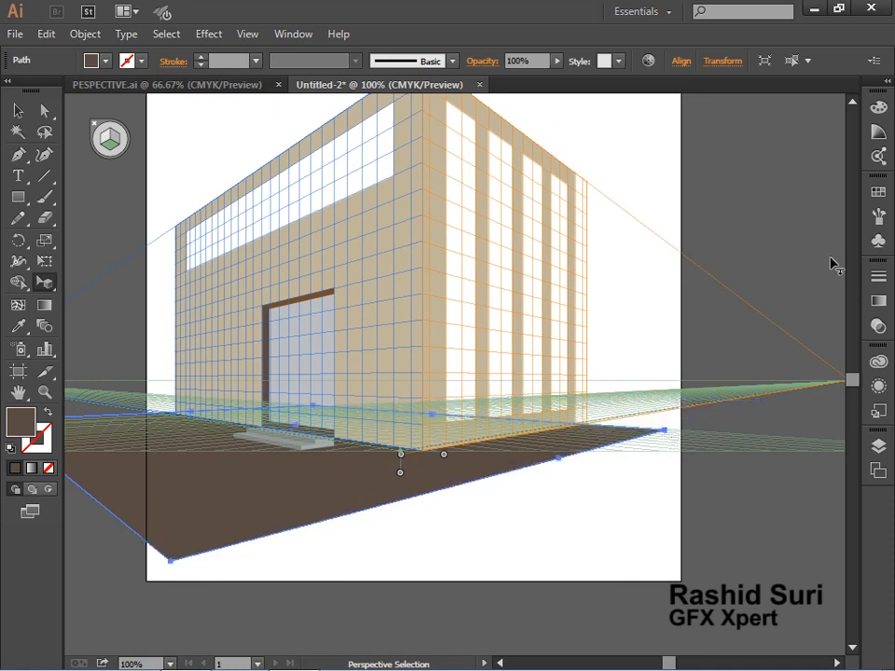
Fill the ground with a dark green swatch.
click(878, 192)
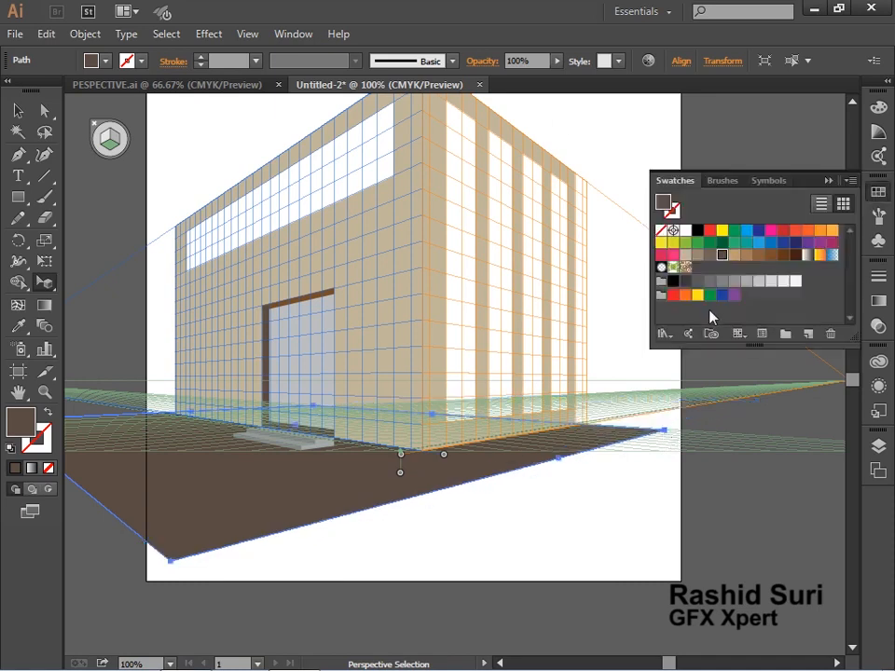
click(698, 244)
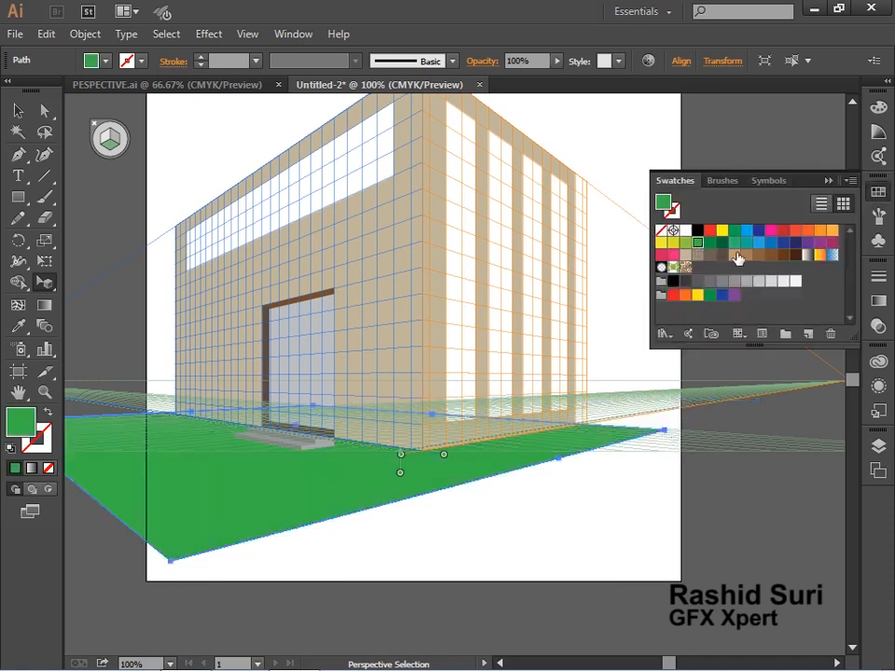
click(710, 243)
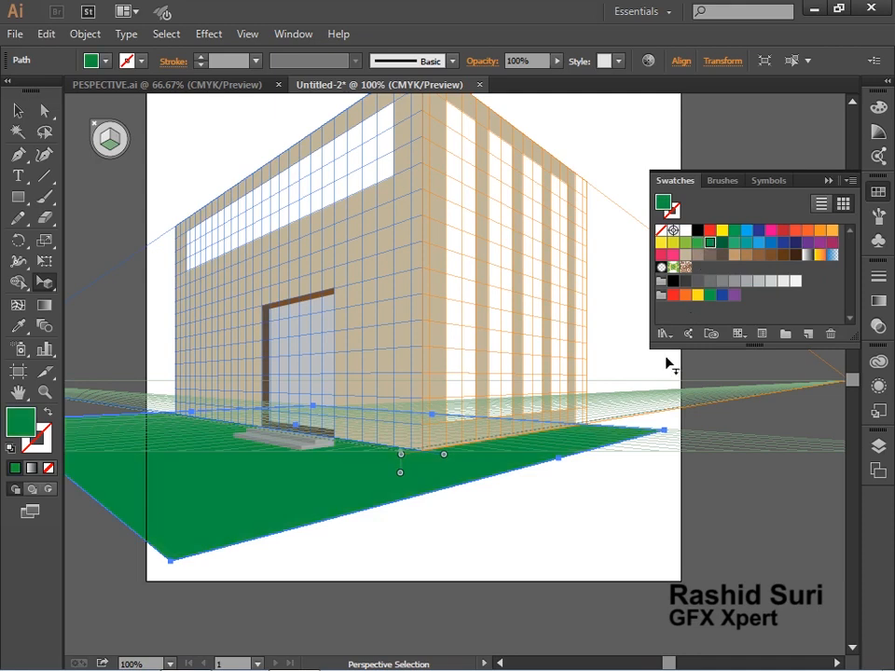
Resize the green ground in perspective by pulling its nearest corner in toward the building and fine-tuning its position.
key(space)
drag(449, 482, 641, 483)
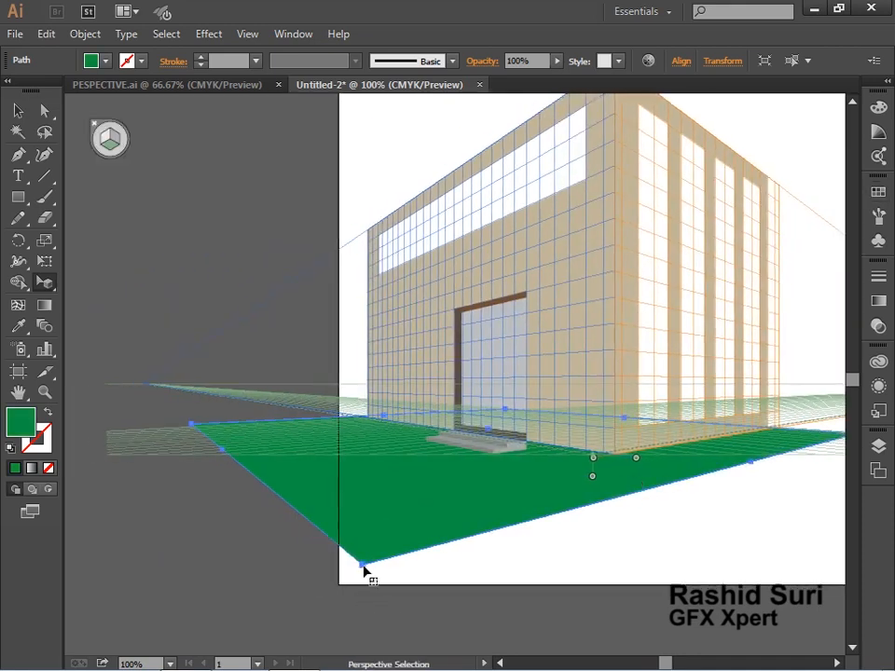
drag(364, 567, 491, 512)
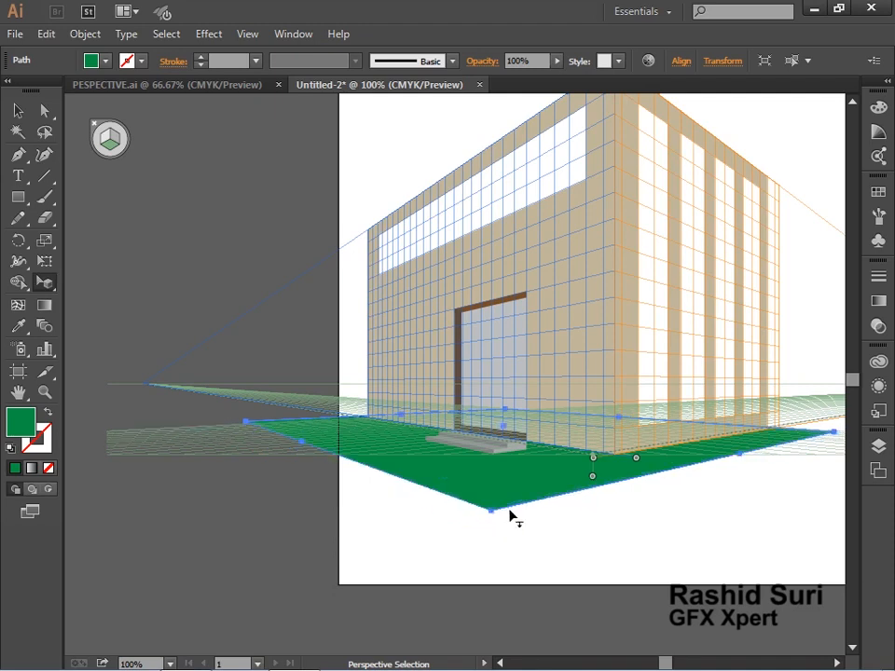
drag(744, 491, 569, 491)
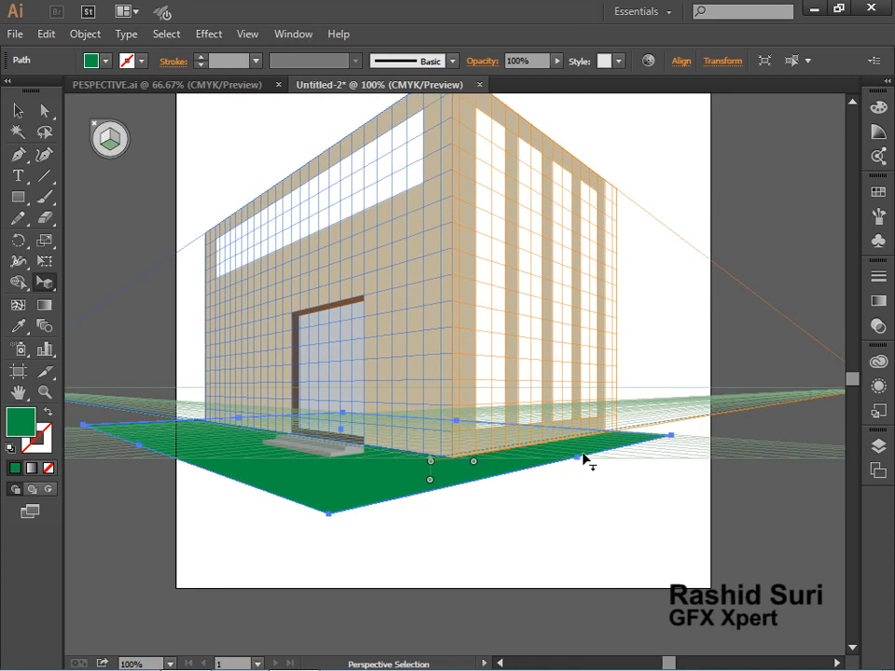
drag(329, 515, 346, 525)
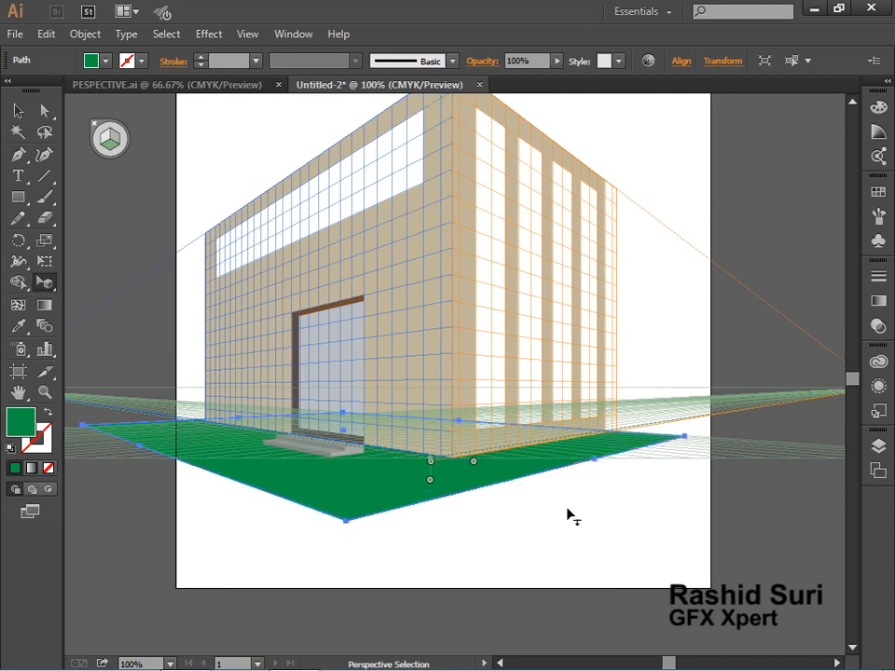
Place the Trees 1 pine symbol and the Trees 2 symbol on blank areas below the building.
click(877, 241)
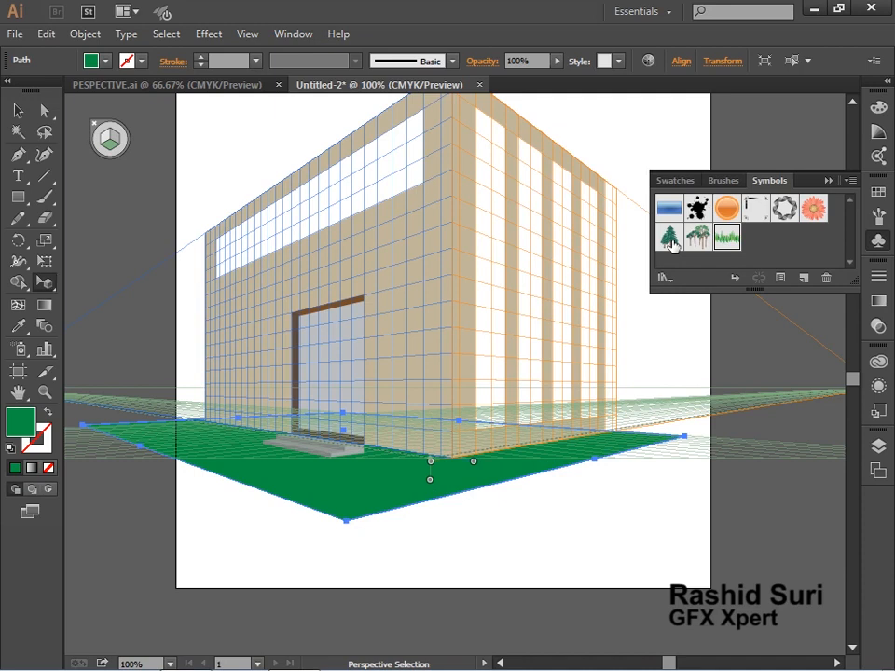
drag(671, 241, 555, 514)
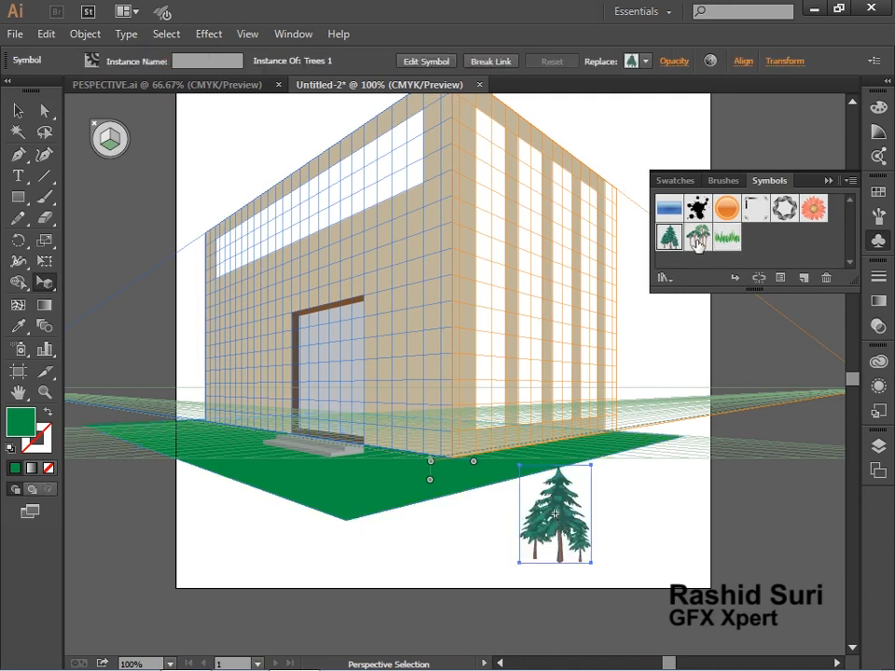
drag(698, 241, 694, 556)
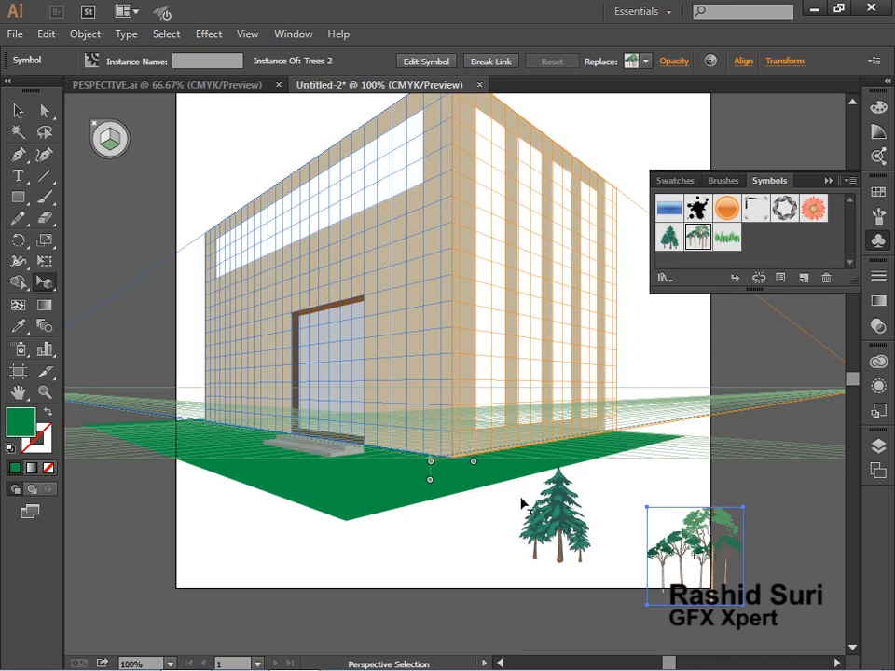
Try attaching the pine tree symbol to the left perspective plane beside the doorway, and undo it.
key(1)
drag(553, 516, 280, 424)
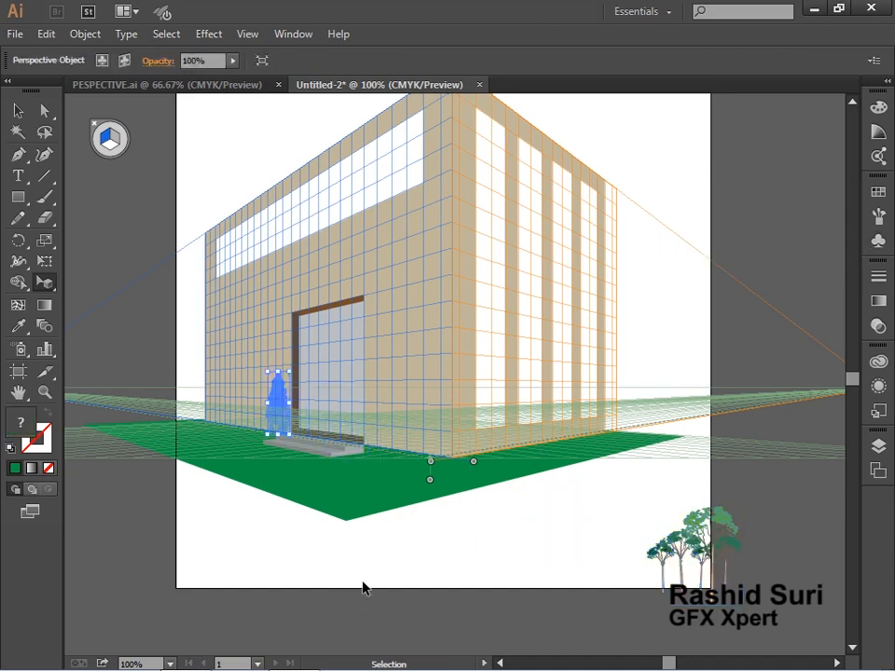
key(ctrl+z)
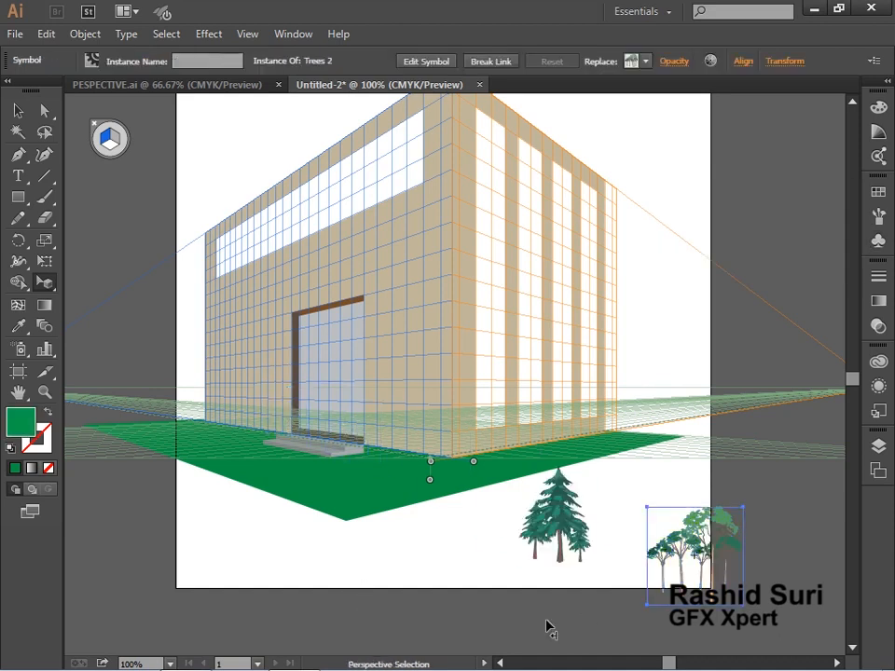
Duplicate the Trees 1 pine symbol, attach the copy to the left perspective plane on the far side of the doorway, and enlarge it.
click(18, 111)
click(545, 551)
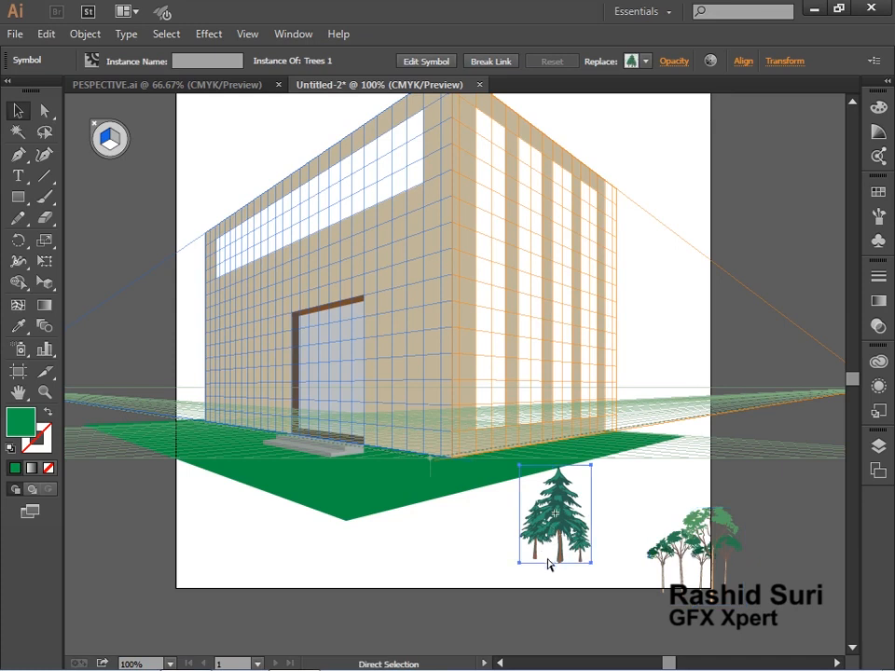
drag(548, 564, 449, 424)
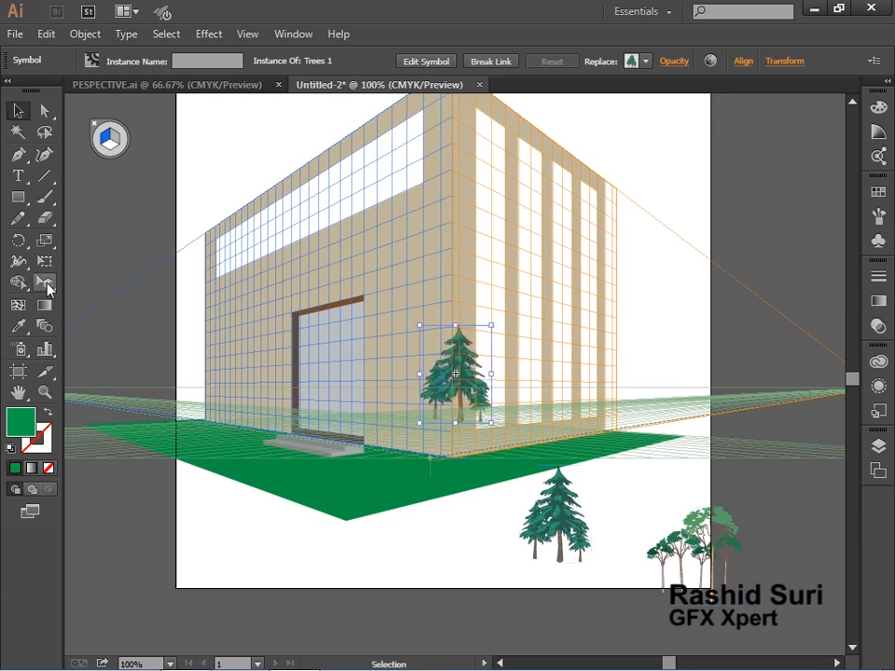
click(44, 282)
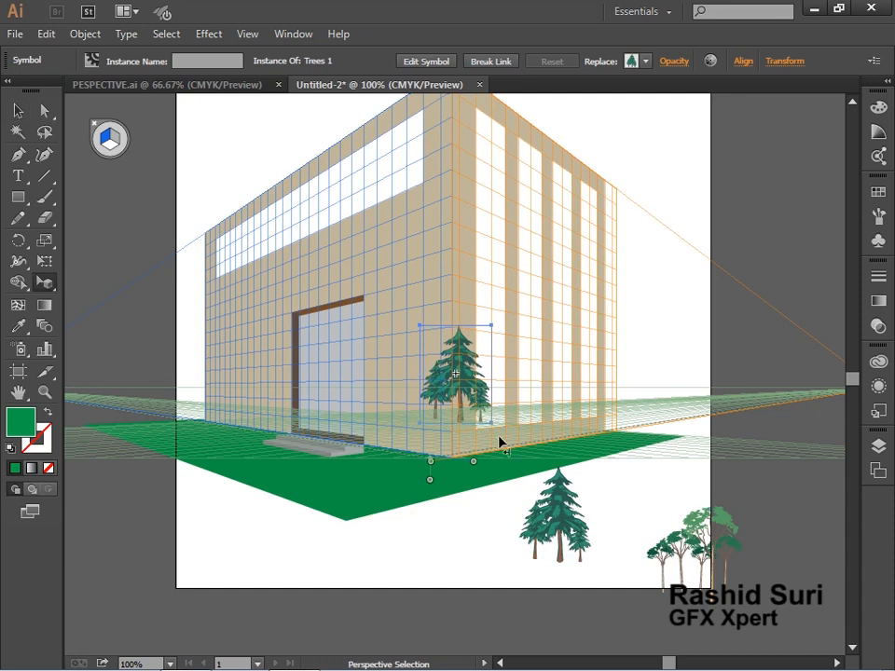
drag(471, 368, 269, 396)
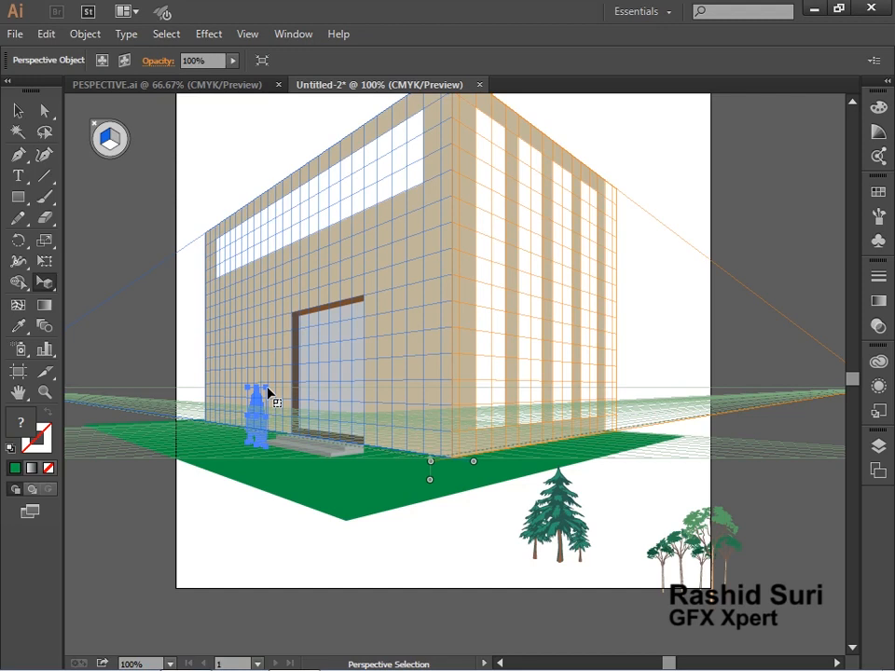
drag(271, 393, 287, 355)
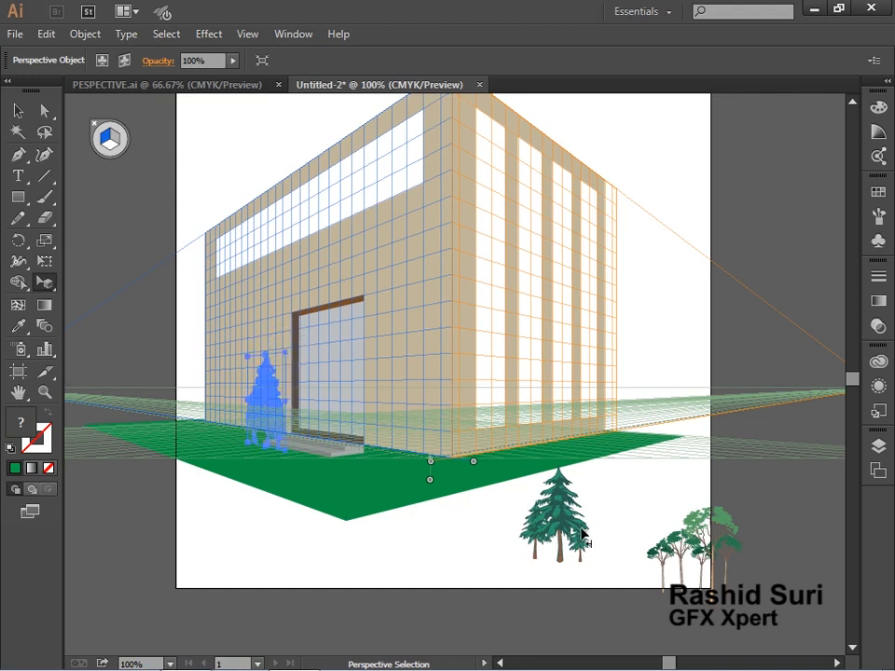
Attach the remaining pine to the left plane on the doorway's near side, enlarge it, and fine-tune the positions of both pines.
drag(572, 532, 401, 403)
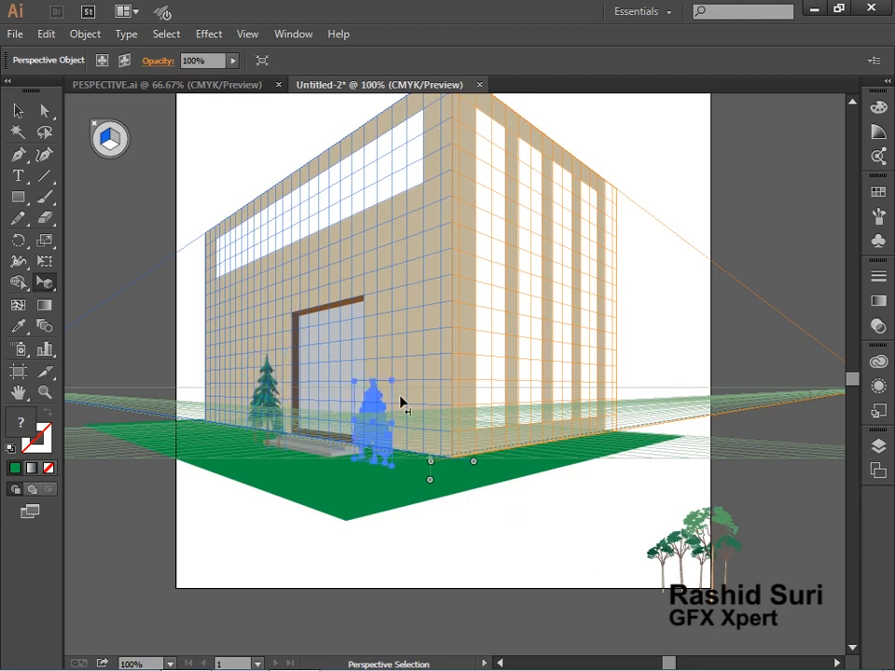
drag(393, 386, 402, 363)
drag(364, 445, 357, 442)
drag(276, 395, 274, 385)
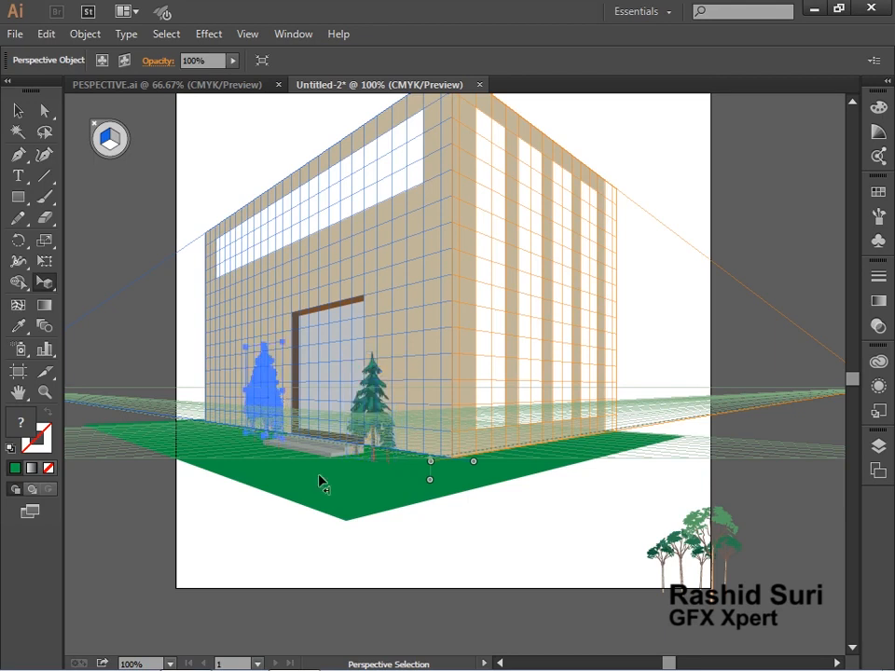
Attach the Trees 2 symbol to the right perspective plane near the building's front corner and enlarge it.
click(699, 551)
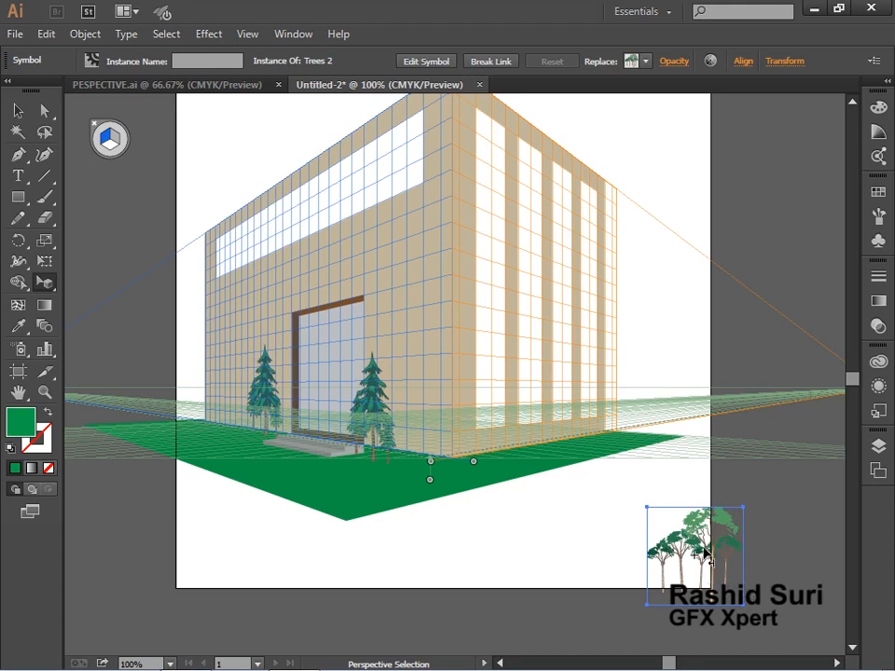
key(3)
drag(705, 555, 486, 424)
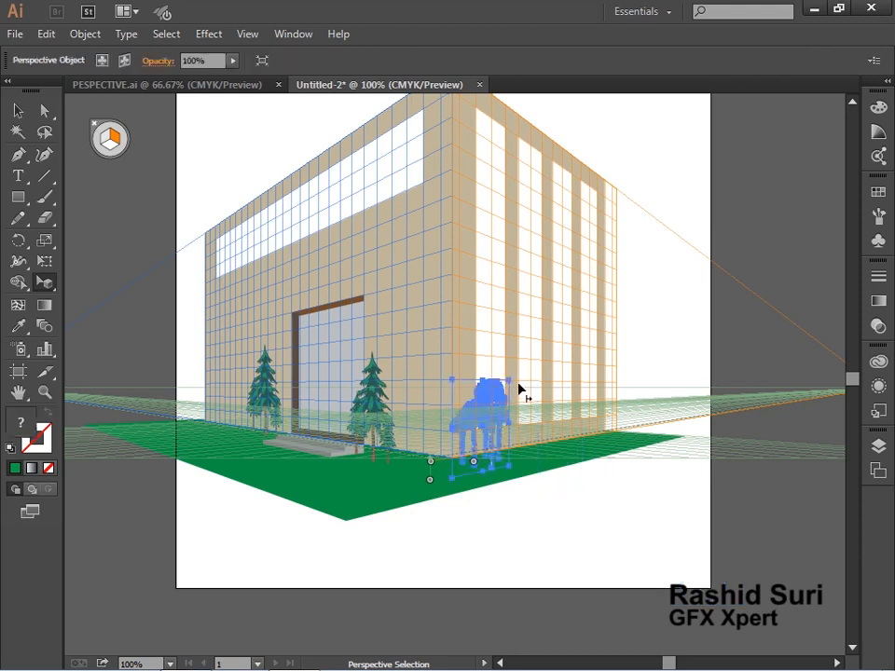
mouse_move(509, 386)
mouse_down()
mouse_move(526, 353)
mouse_move(498, 388)
mouse_up()
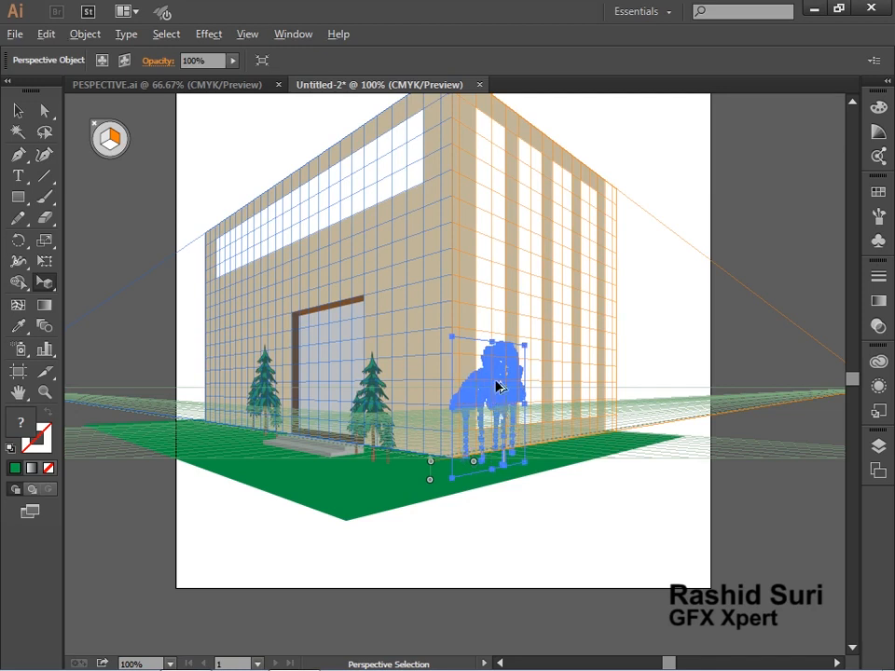
Copy the Trees 2 group in perspective along the right wall and repeat the copy twice to form a row.
drag(497, 386, 547, 399)
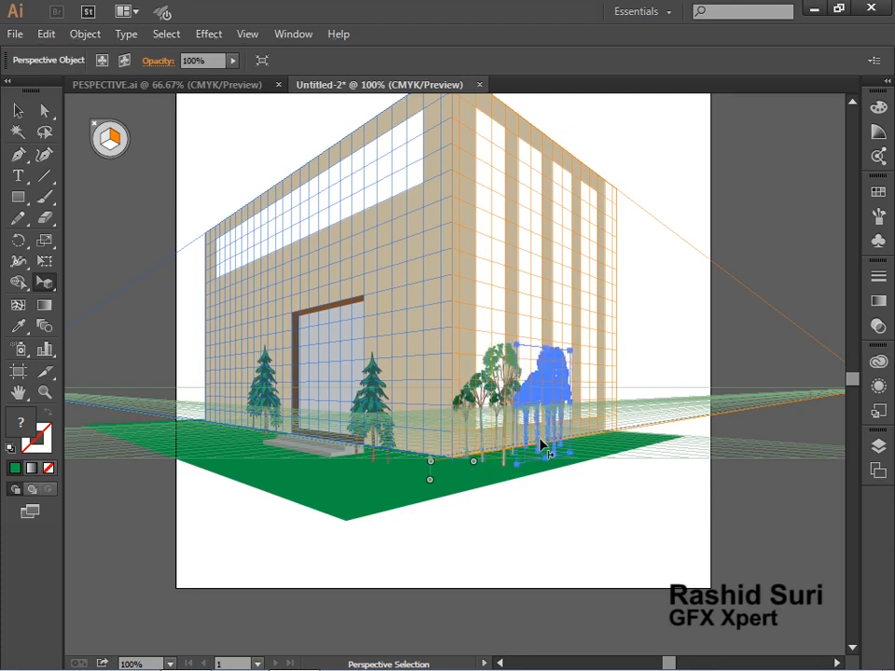
key(ctrl+d)
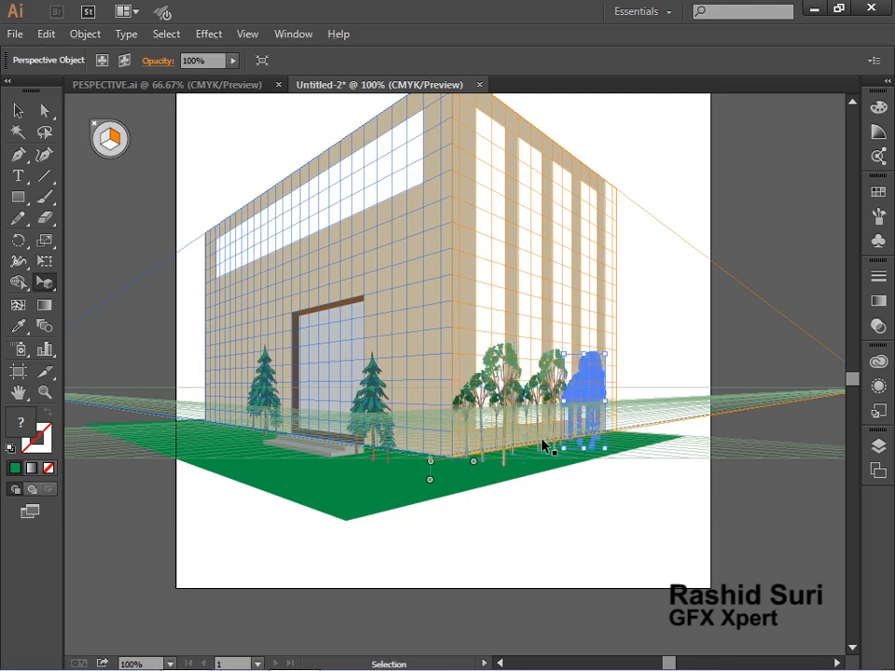
key(ctrl+d)
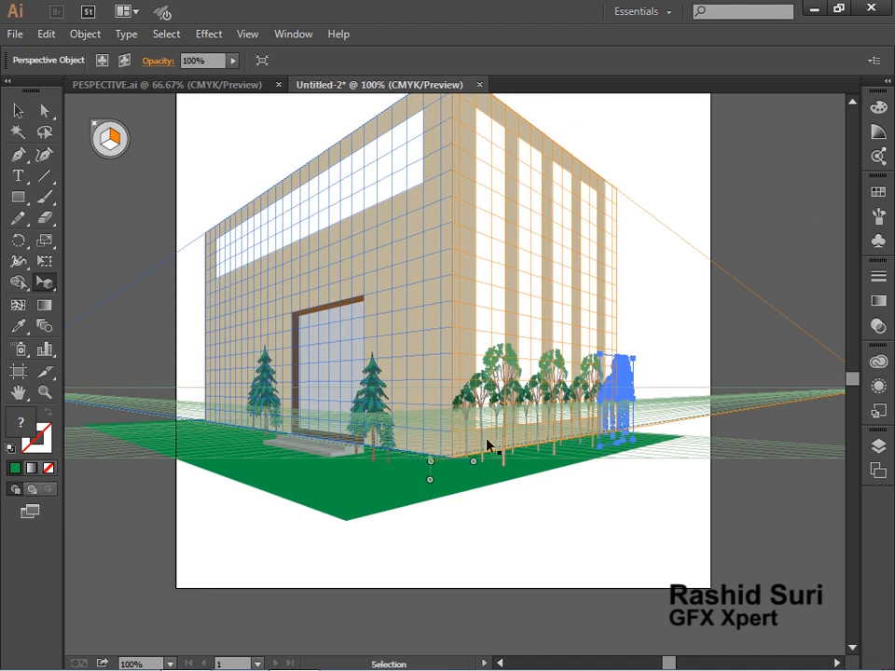
Scale down the third tree group along the right wall and make the group nearest the corner taller.
key(ctrl+plus)
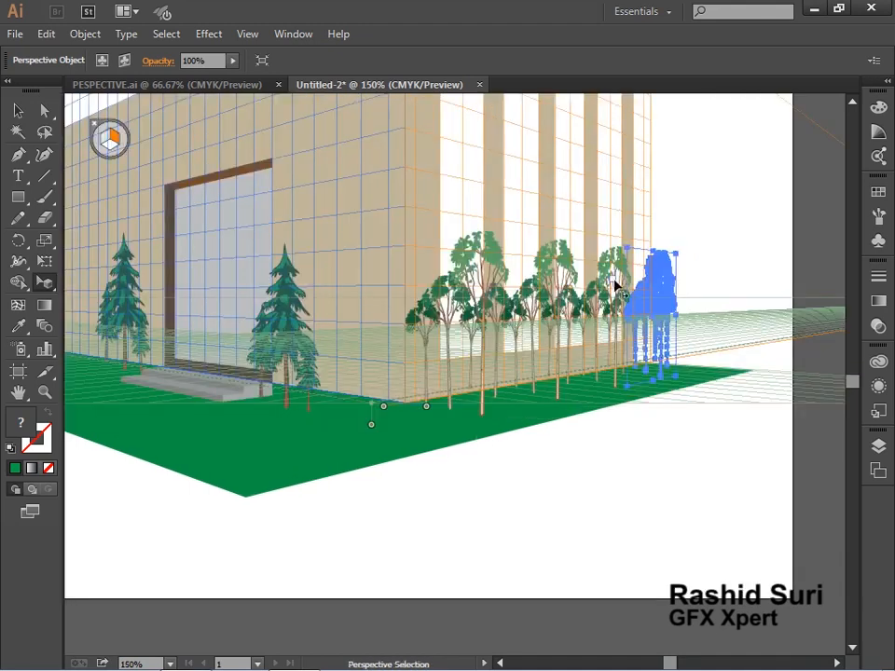
click(623, 271)
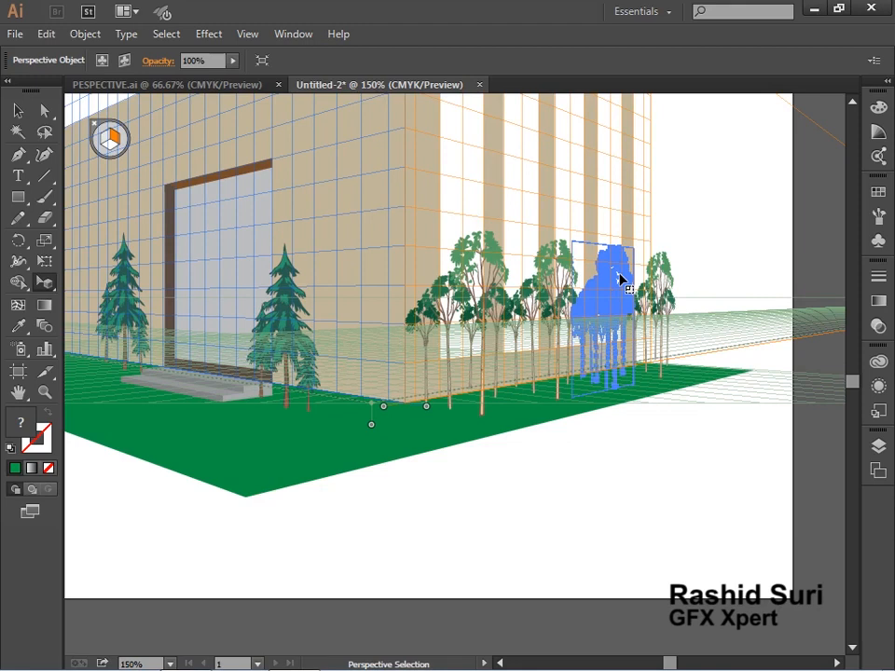
drag(615, 280, 514, 247)
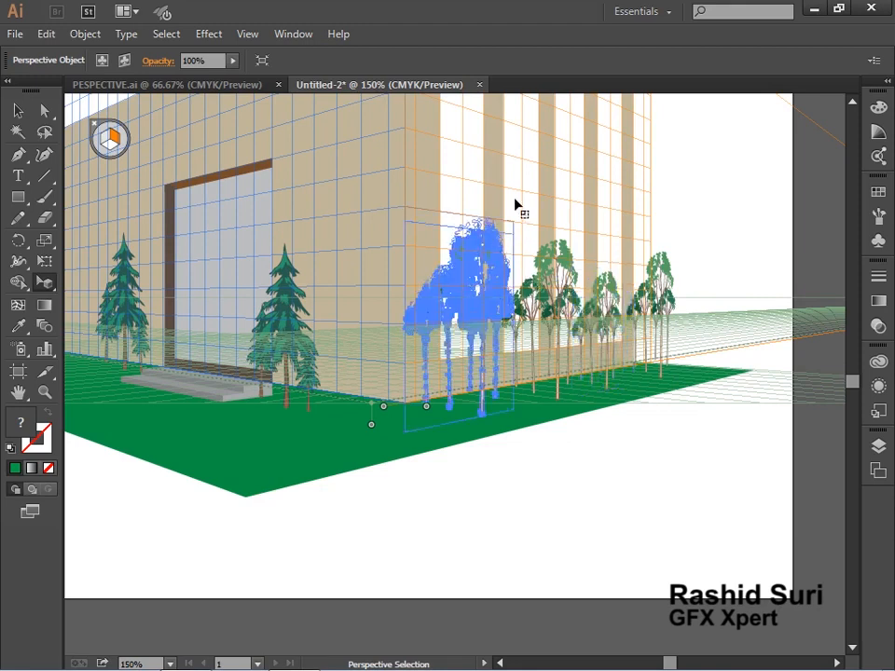
click(481, 483)
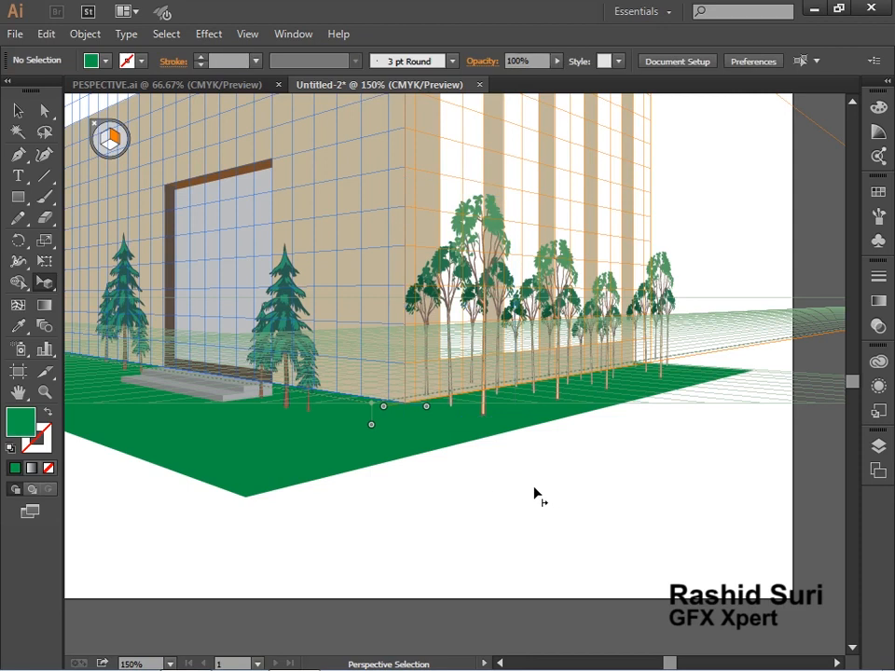
Reposition the three nearest tree groups along the right wall so their trunks stand on the green ground.
click(471, 306)
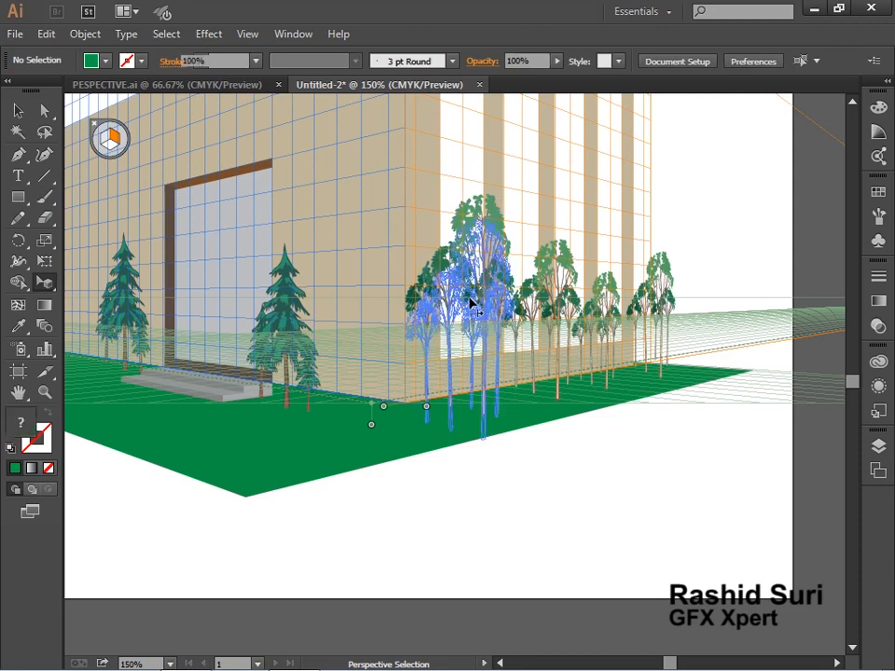
click(469, 298)
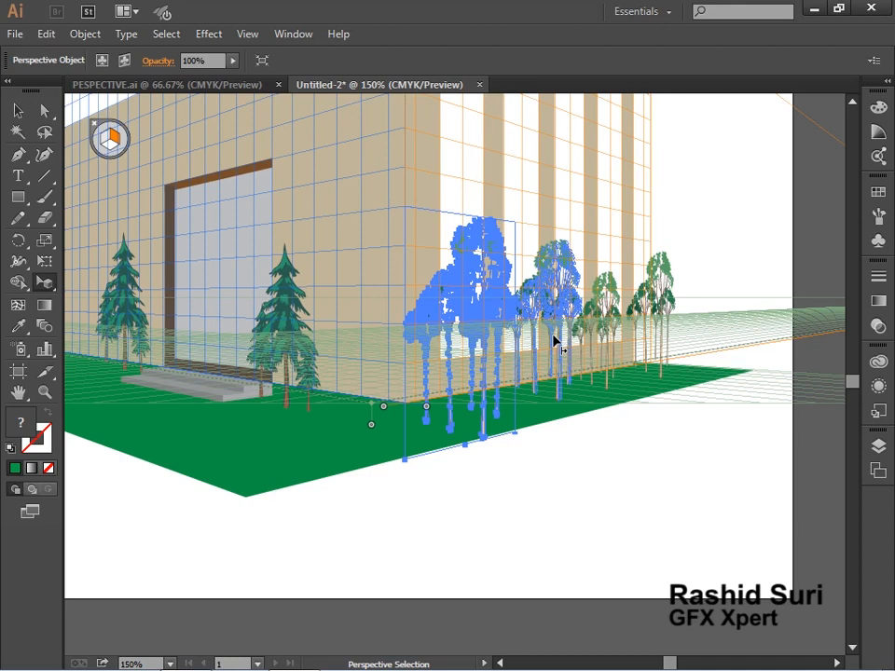
drag(556, 341, 636, 296)
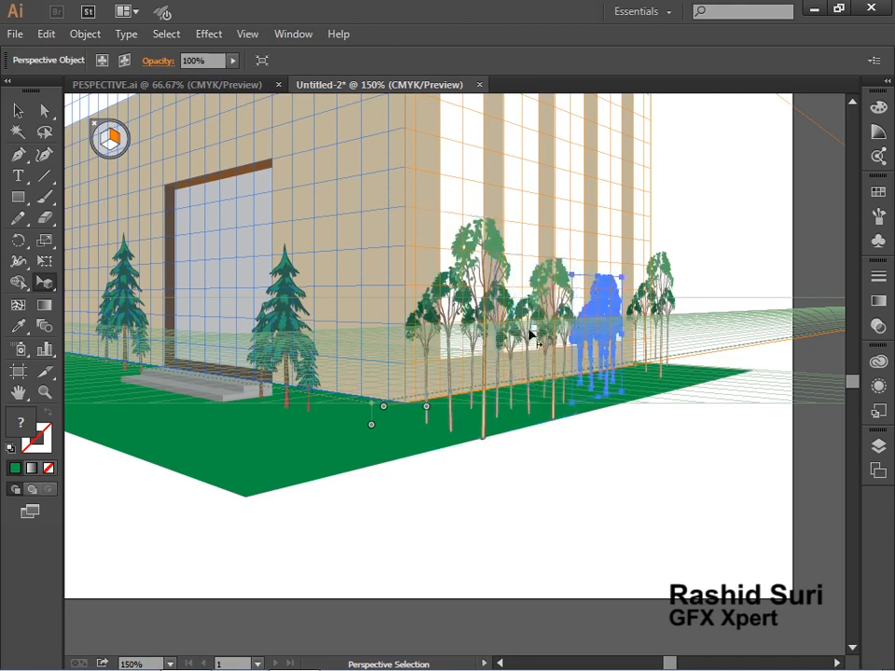
click(481, 307)
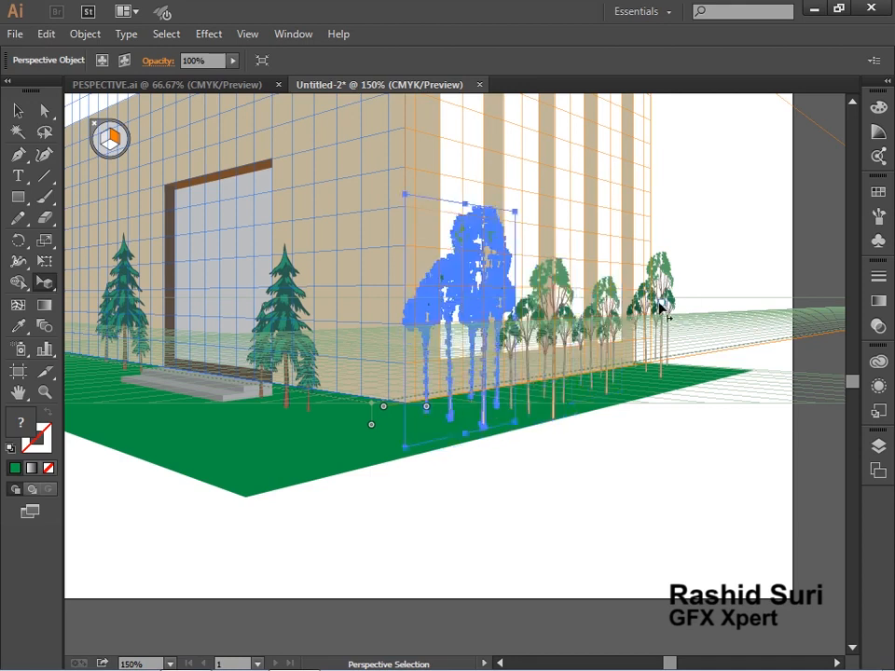
Delete the farthest tree group beyond the end of the right wall.
drag(660, 304, 651, 313)
key(Delete)
ctrl+alt+click(311, 313)
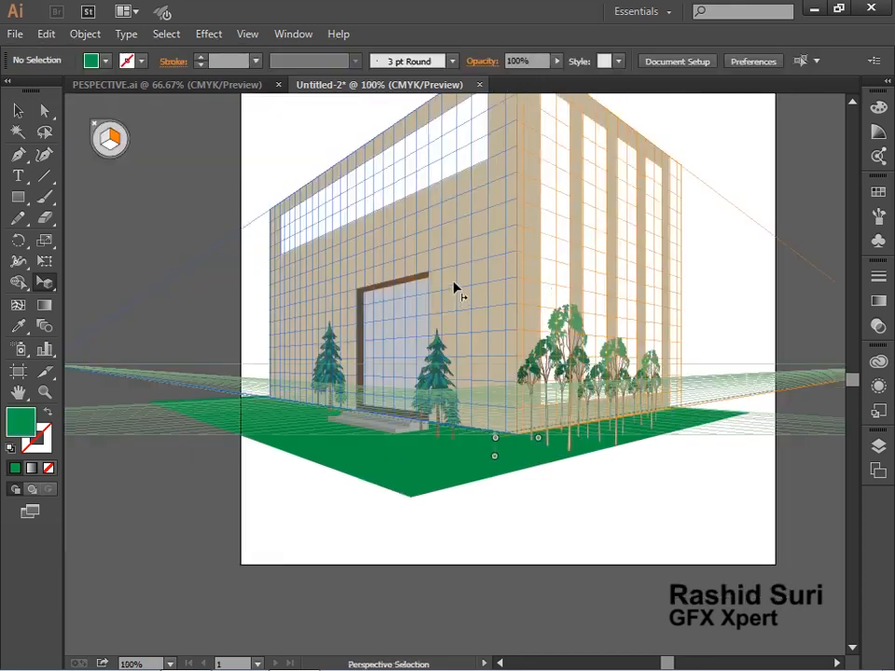
Add the text SHOPPING MALL on the blank area above the building's left wall.
drag(415, 335, 455, 508)
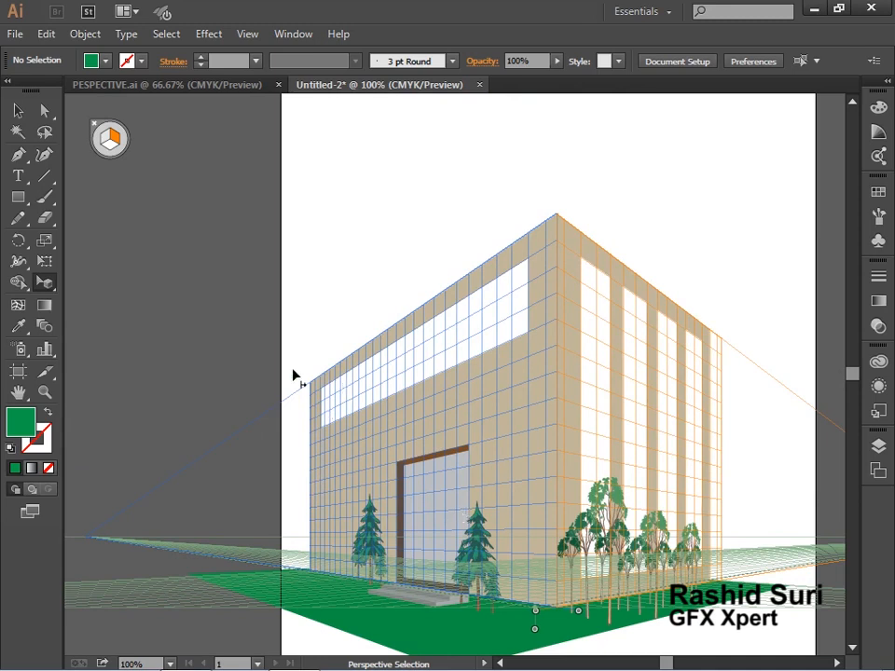
click(18, 176)
click(337, 219)
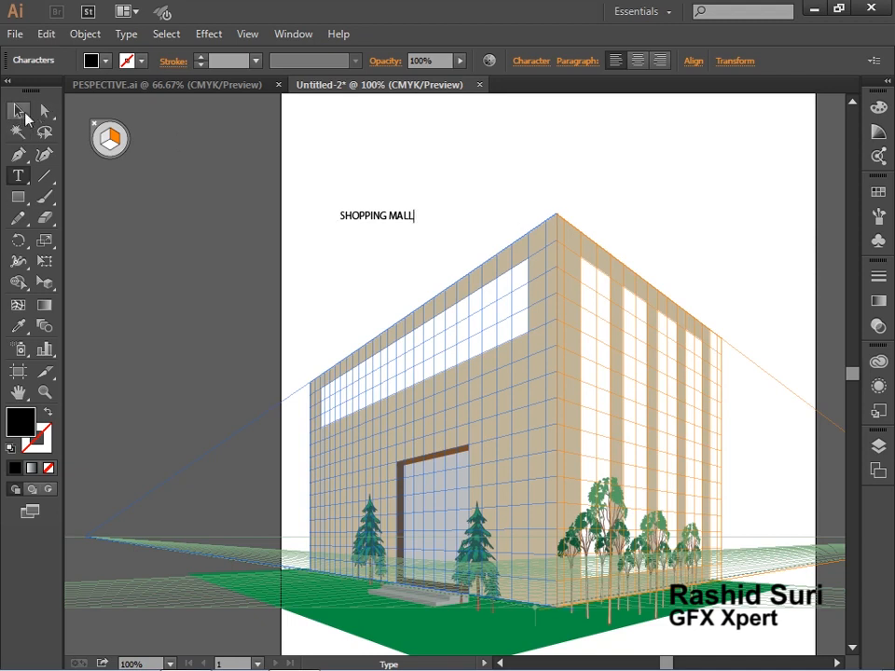
click(18, 110)
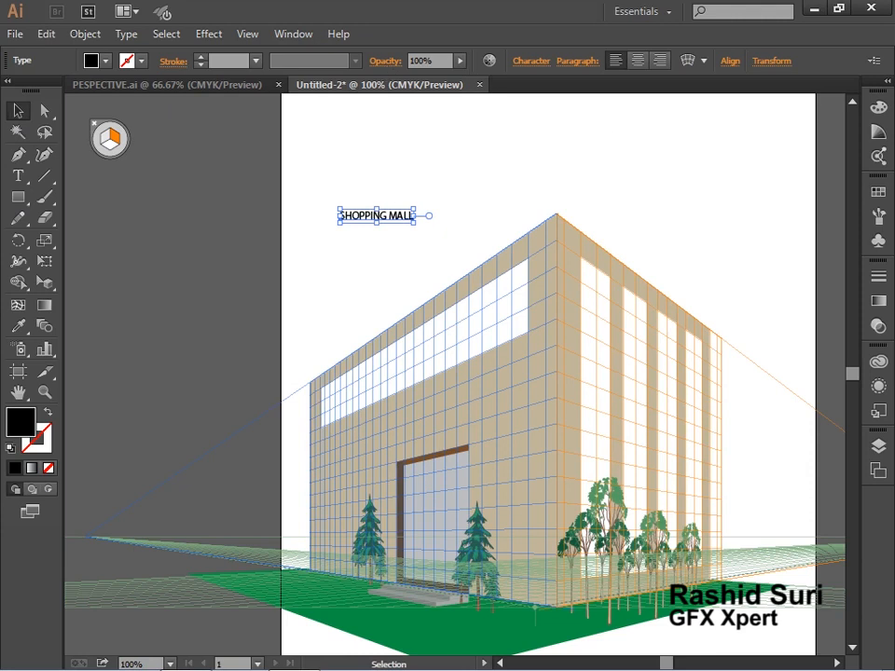
Set the SHOPPING MALL text to the Arial Black font at 24 pt.
click(531, 62)
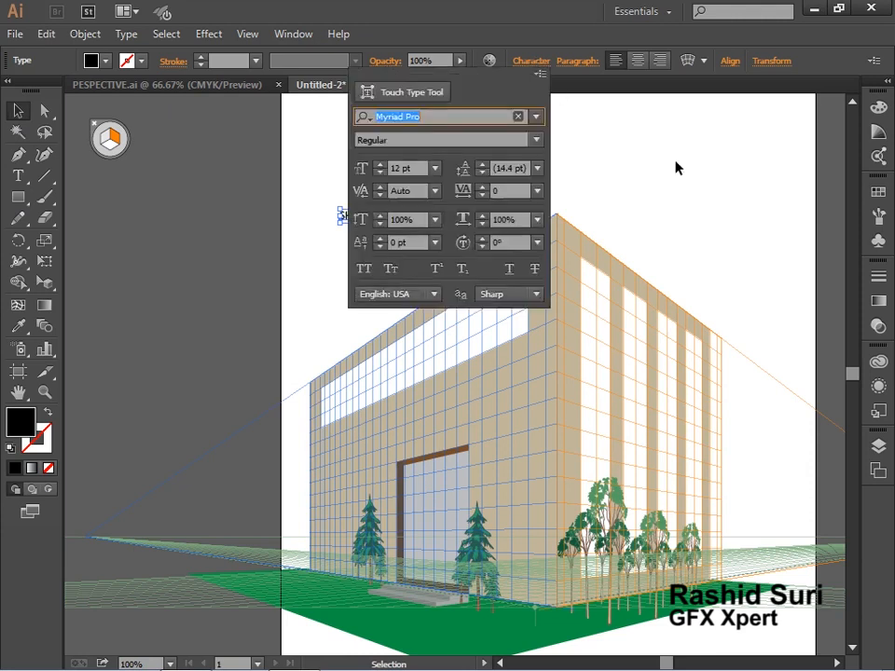
click(536, 116)
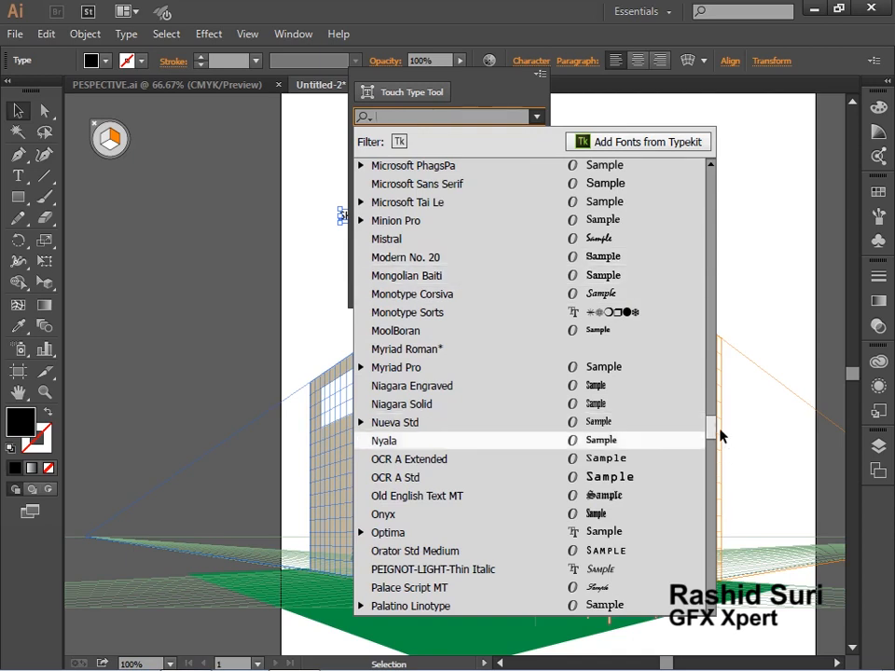
drag(710, 427, 729, 140)
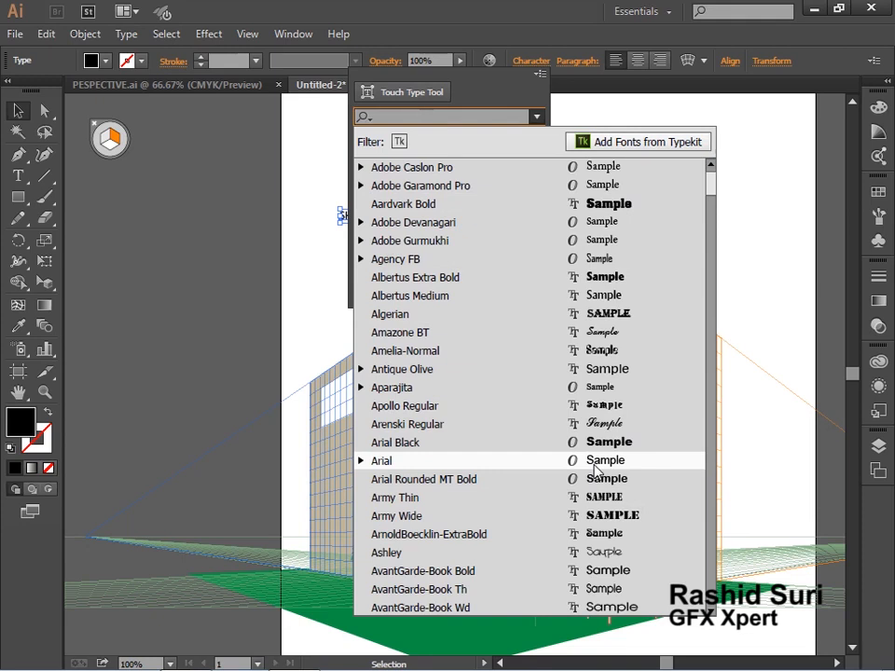
click(601, 441)
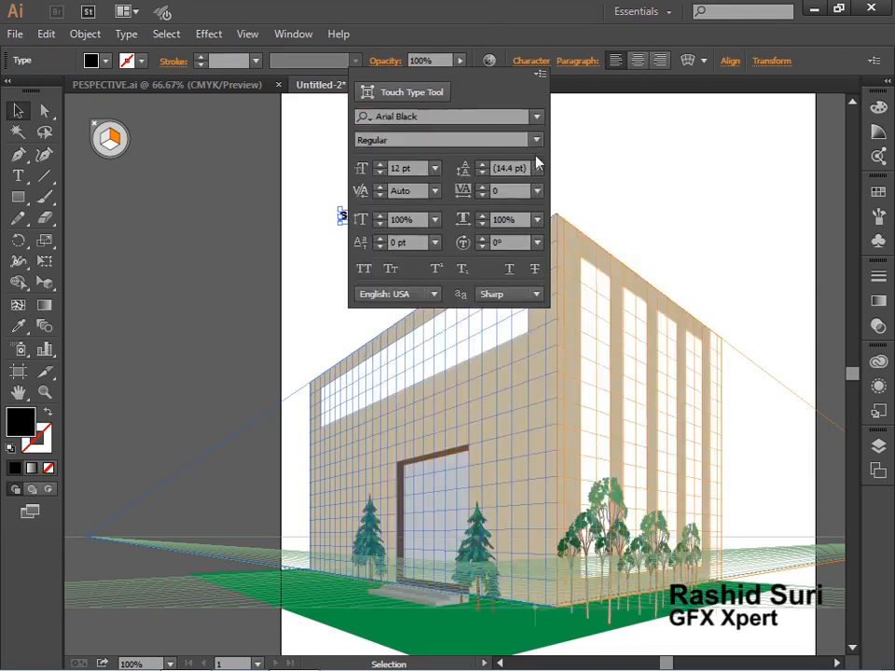
click(433, 168)
click(459, 404)
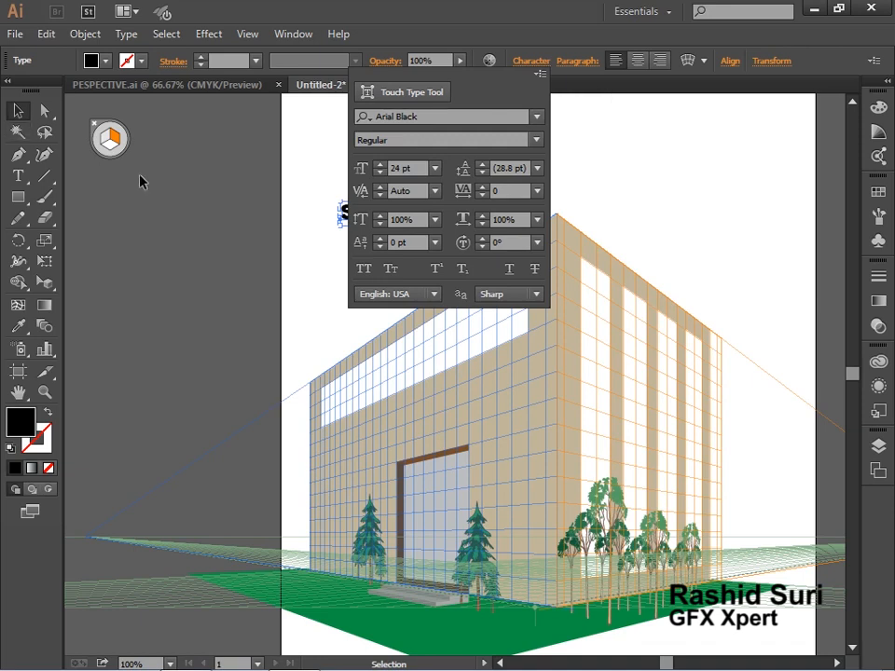
click(266, 222)
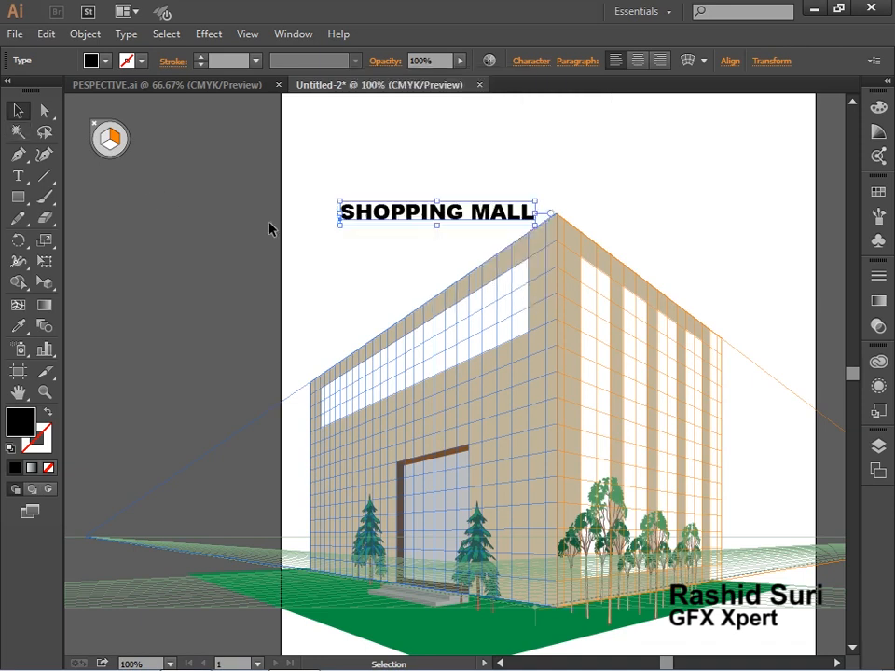
Attach the SHOPPING MALL text to the left perspective plane on the long white upper panel and enlarge it to fill the panel.
click(41, 287)
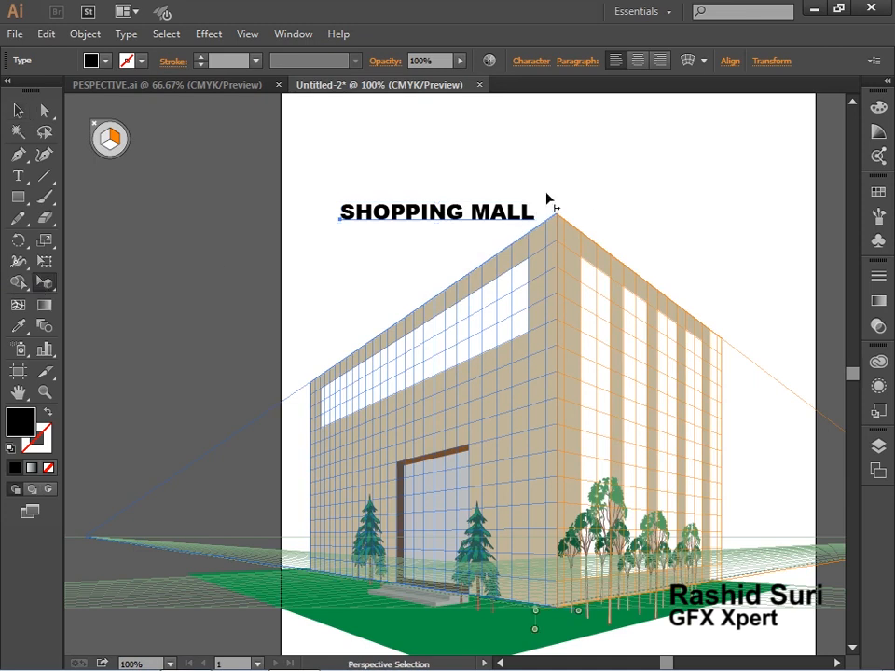
key(1)
drag(484, 220, 475, 326)
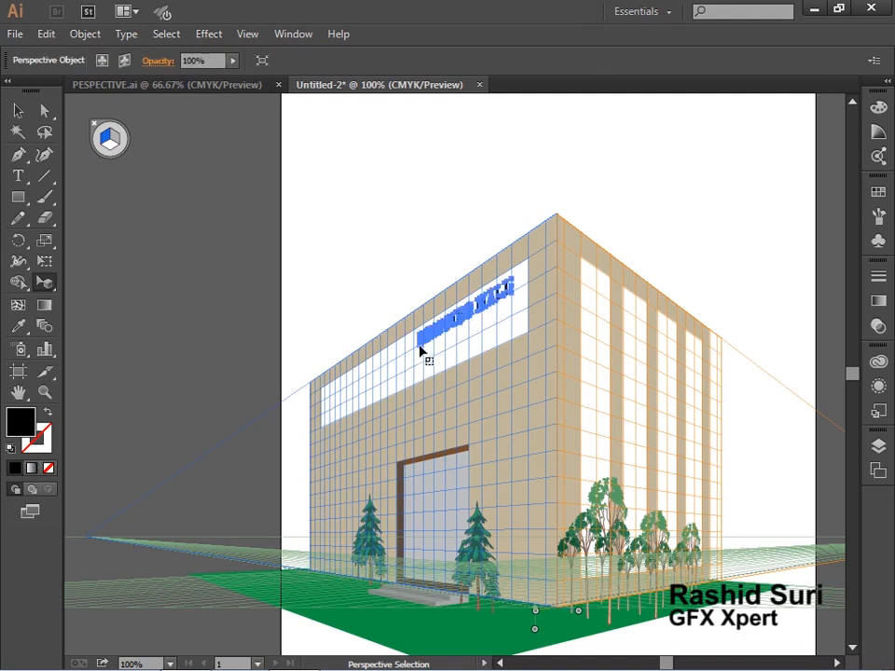
drag(420, 349, 331, 420)
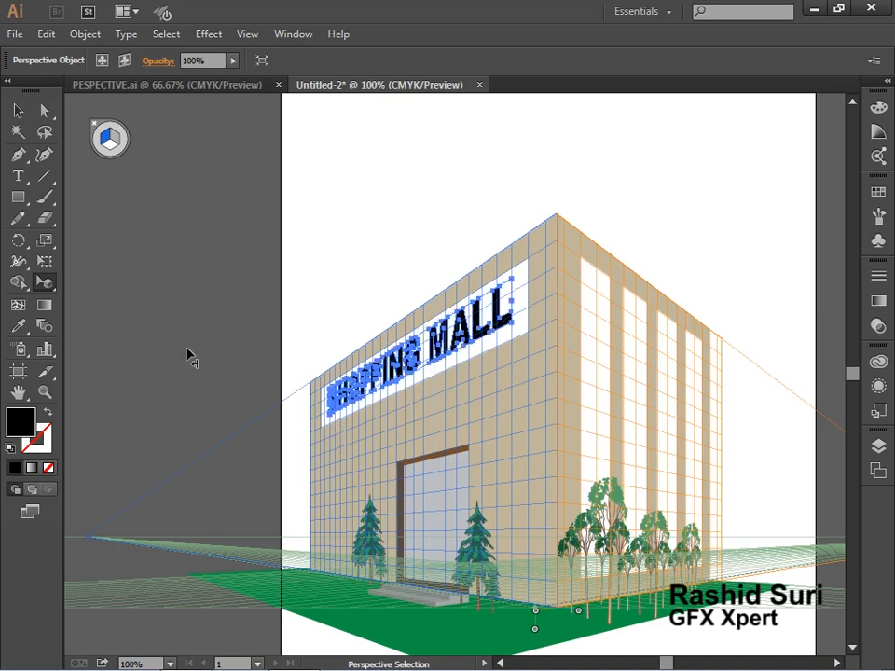
click(341, 345)
drag(230, 235, 635, 423)
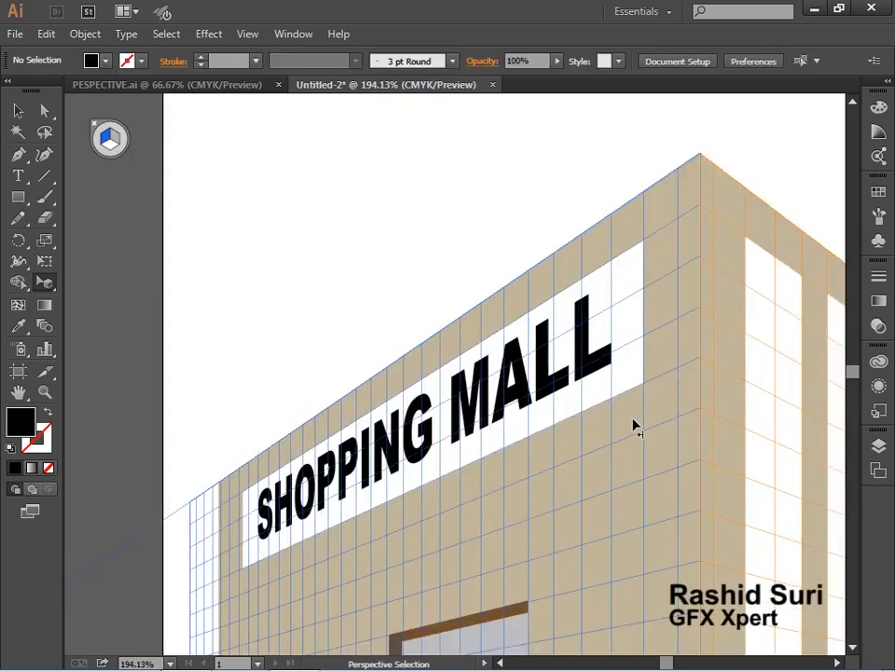
Recolour the SHOPPING MALL perspective text on the left wall with a bright red fill.
click(593, 374)
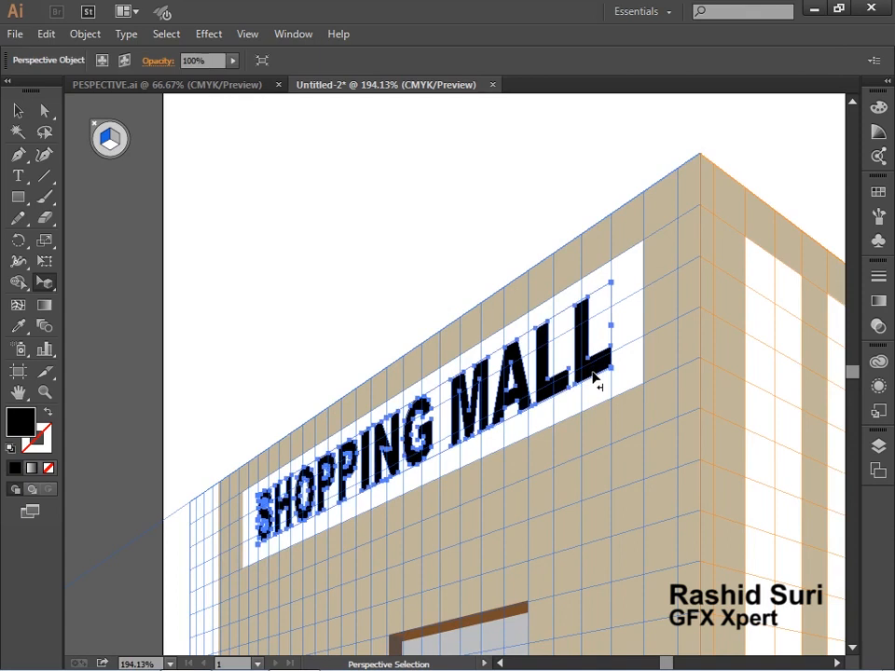
click(879, 191)
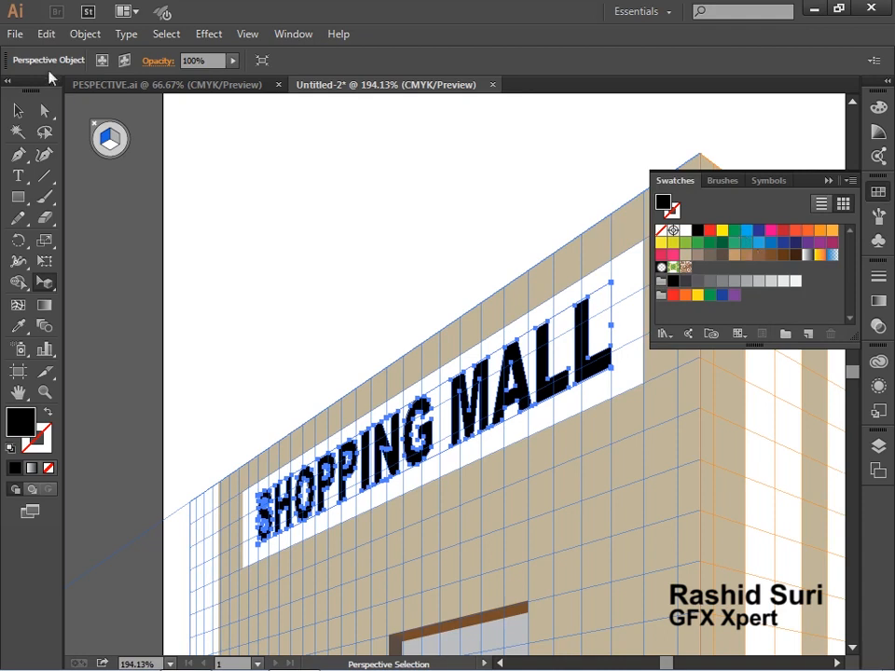
click(125, 61)
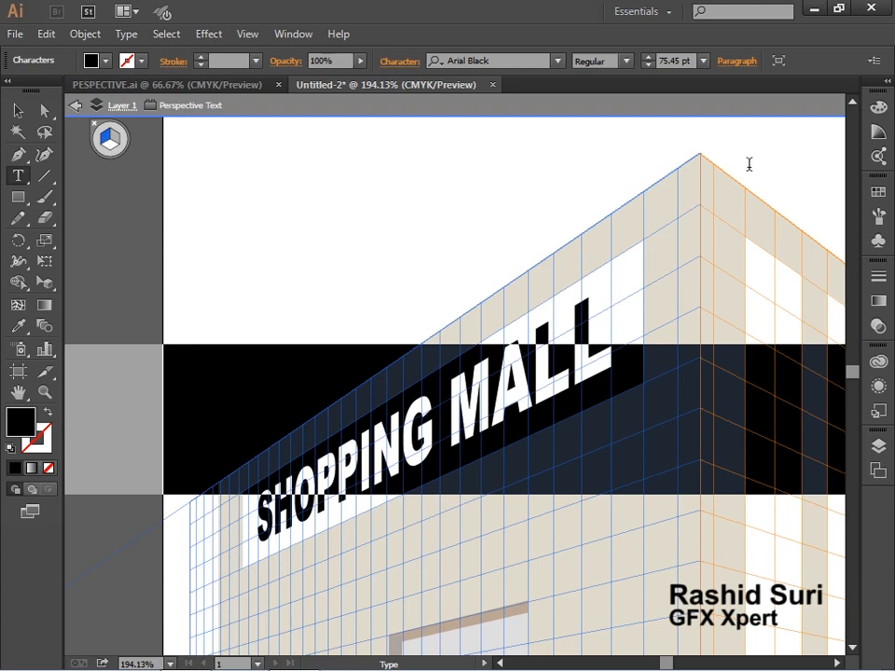
click(876, 191)
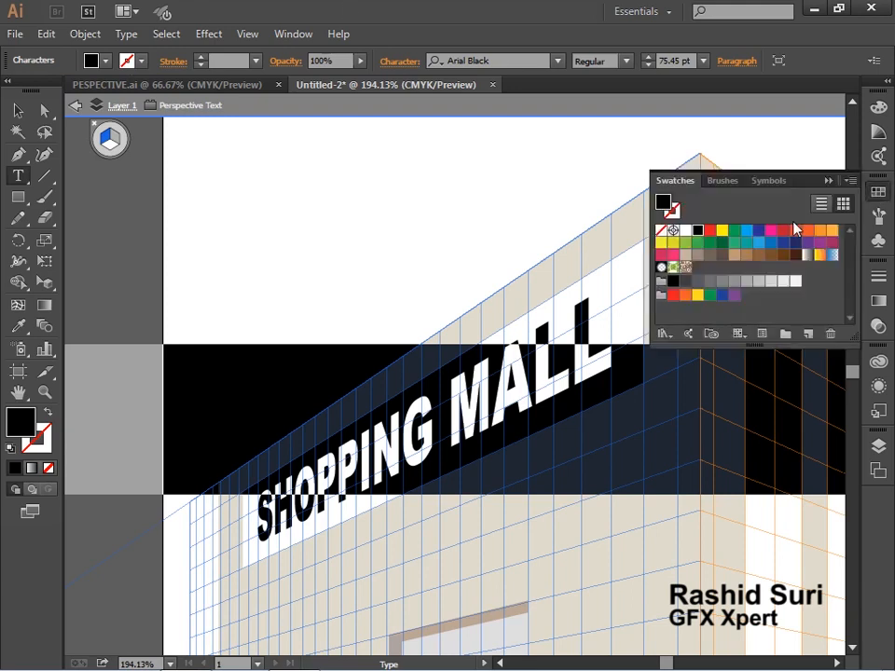
click(711, 230)
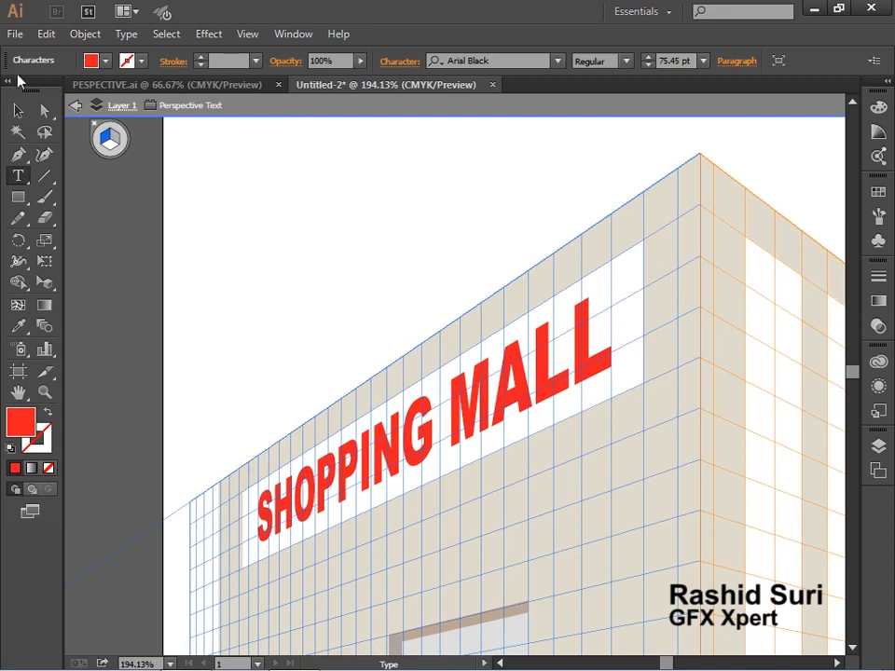
key(Escape)
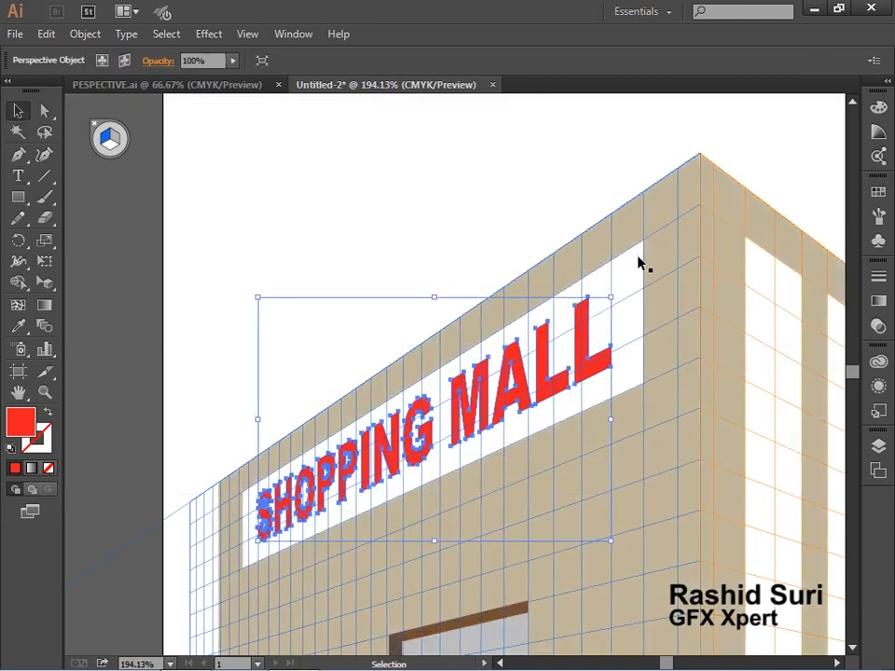
Try orange and yellow on the sign panel behind the SHOPPING MALL text, and settle on a light grey fill.
click(642, 262)
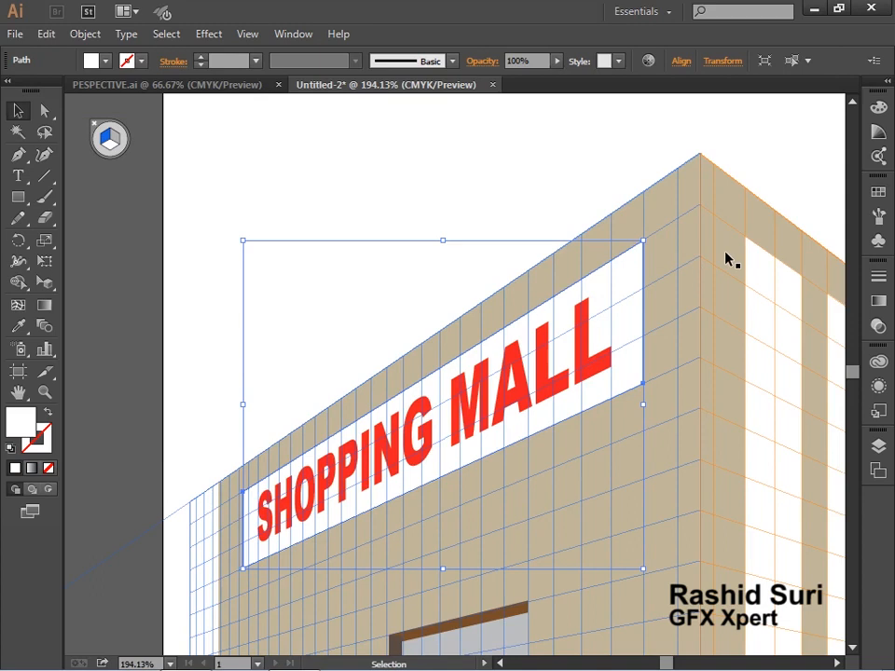
click(877, 191)
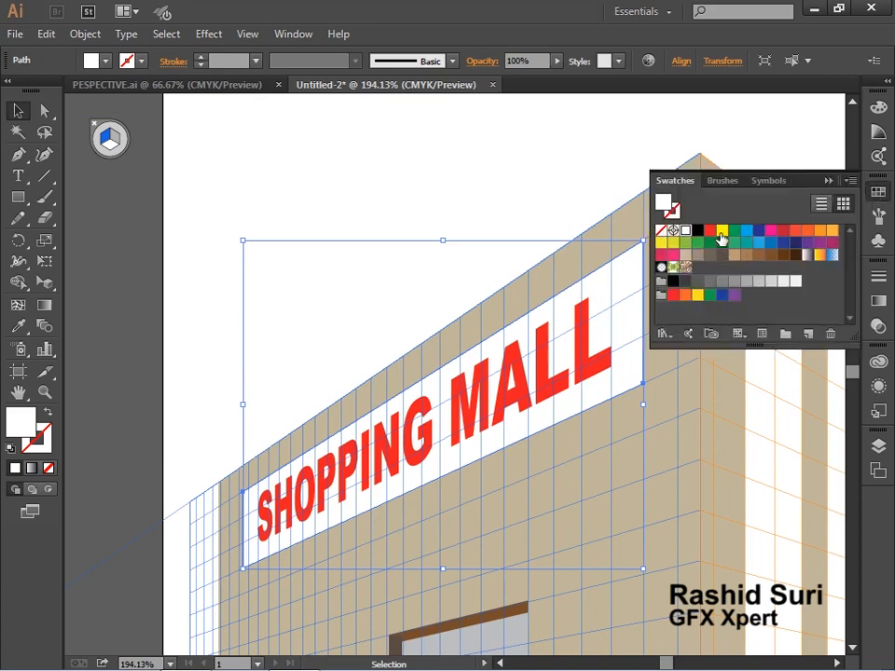
click(832, 230)
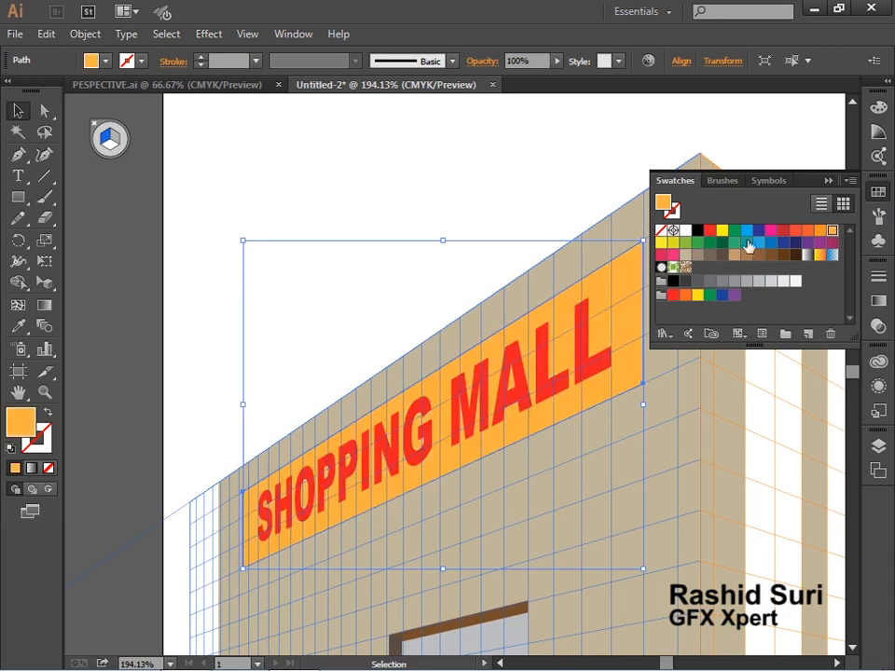
click(724, 233)
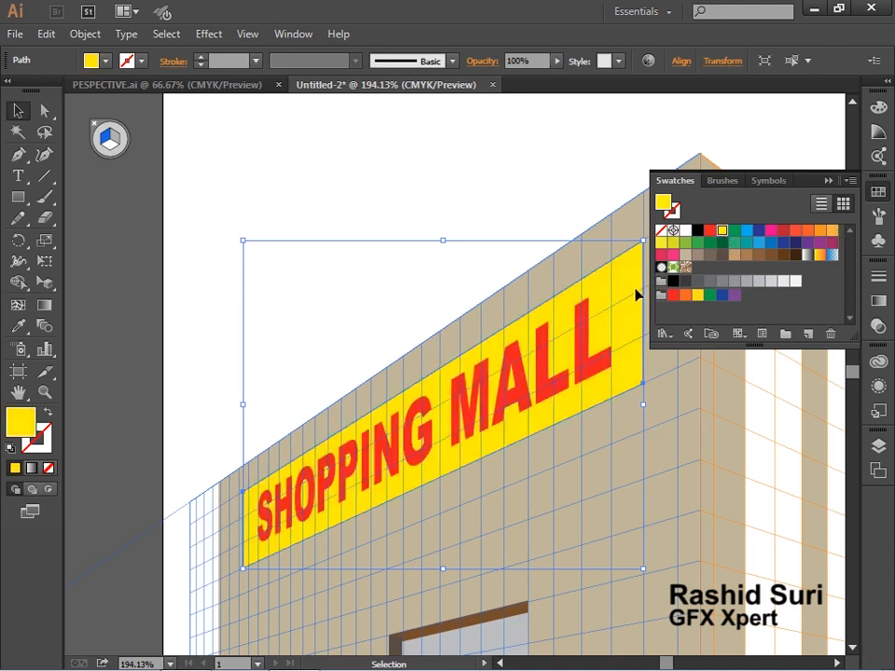
click(771, 281)
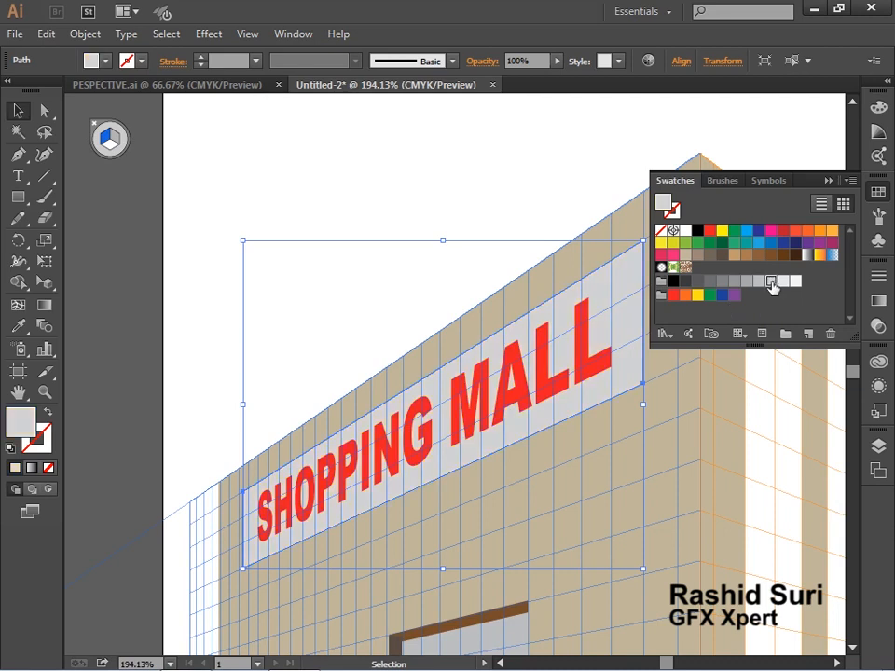
click(244, 342)
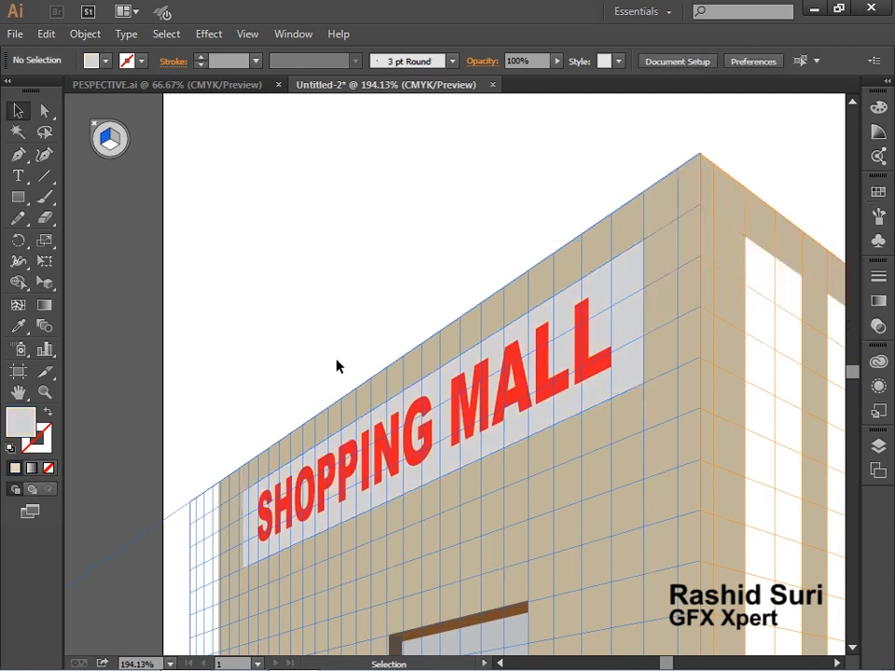
Hide the perspective grid so that only the mall artwork shows on the artboard.
key(z)
alt+click(515, 449)
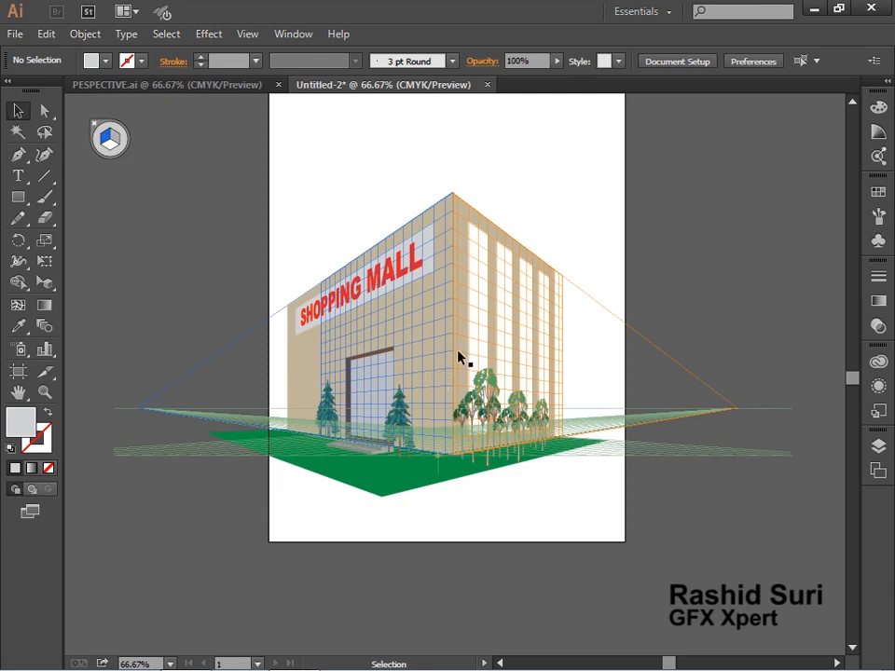
click(46, 285)
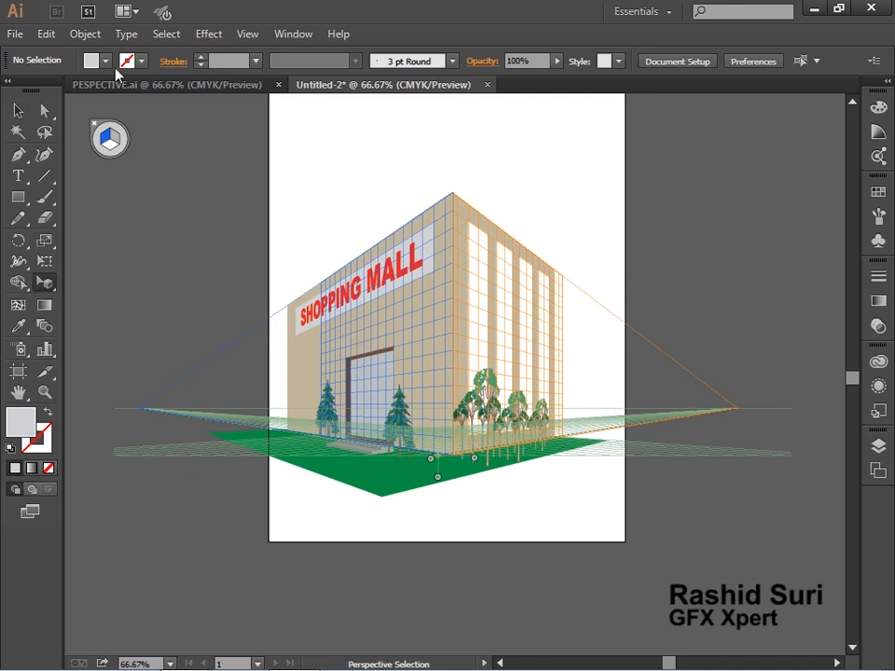
click(97, 128)
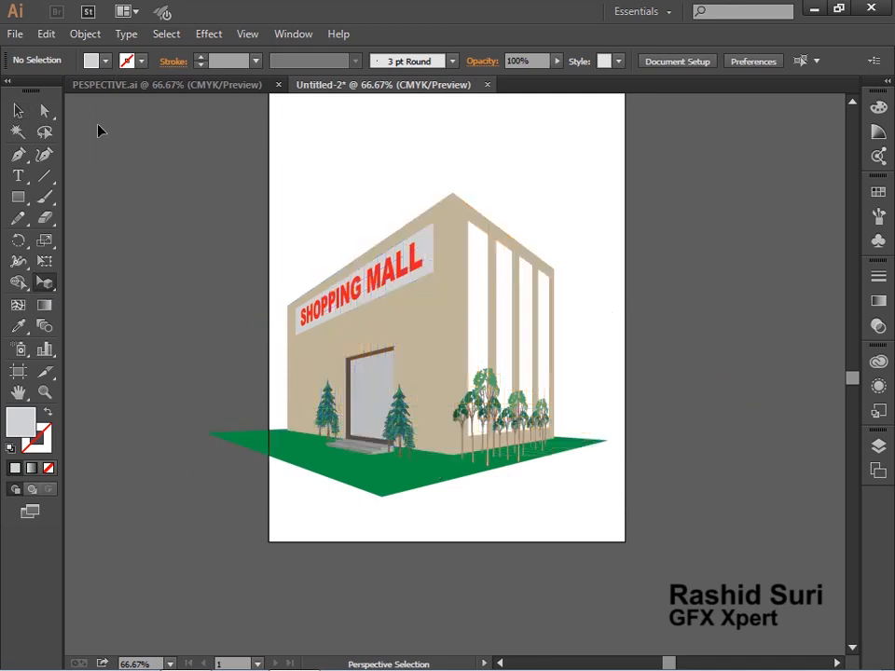
Group the building, ground and trees and move the group up and to the right, accepting the expansion of the perspective objects.
click(17, 110)
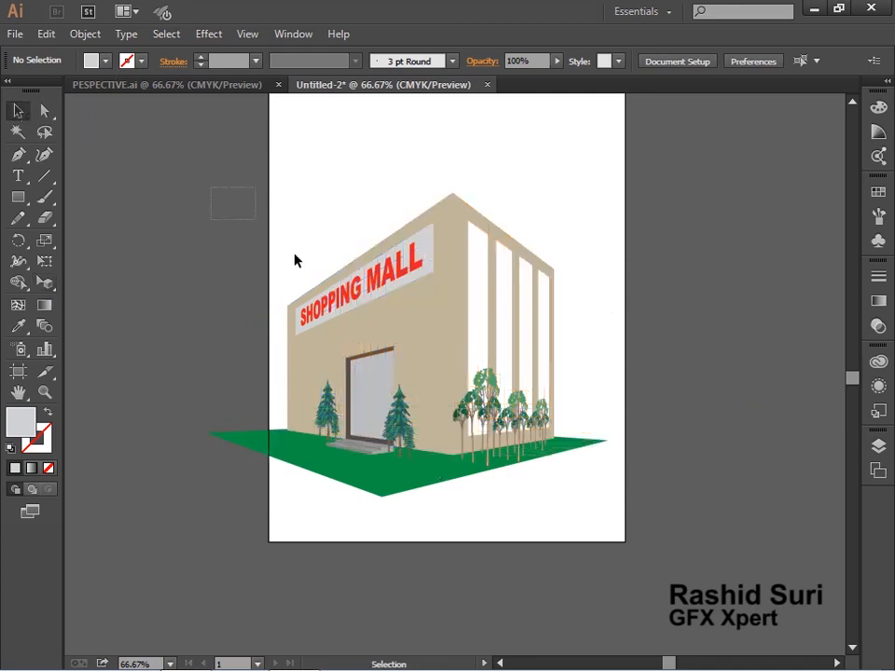
drag(295, 260, 633, 531)
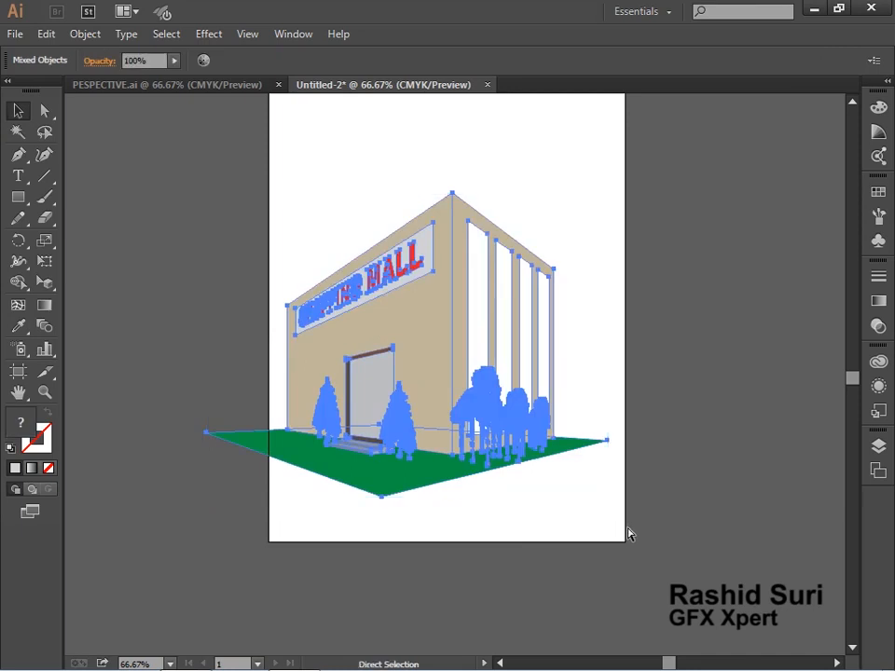
key(ctrl+g)
drag(497, 431, 534, 389)
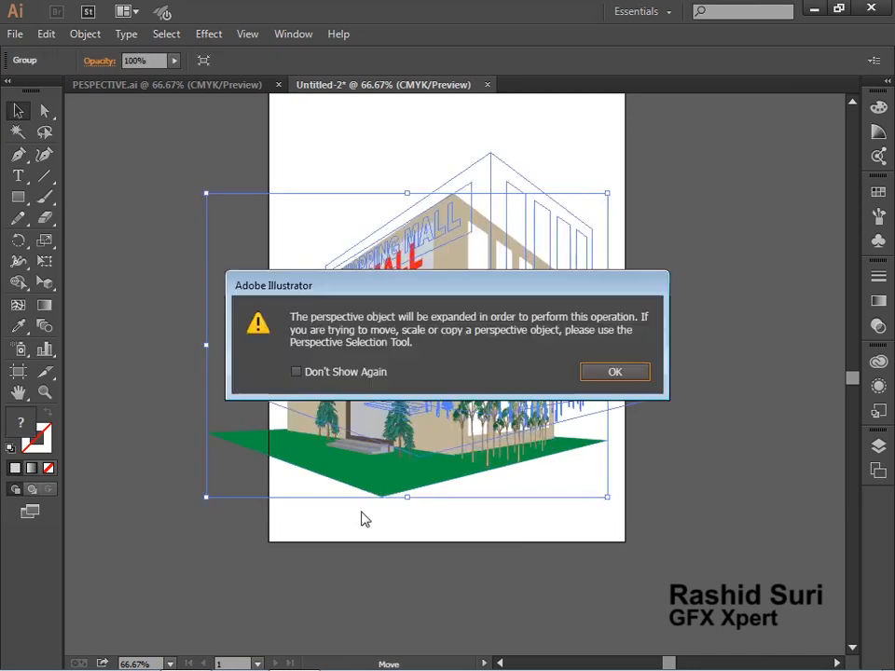
click(603, 374)
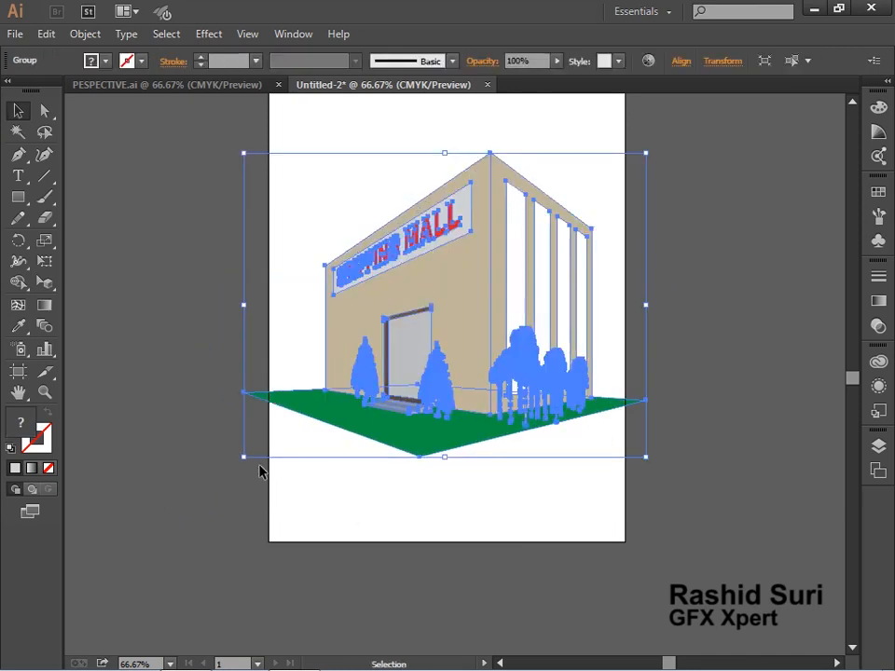
Scale the mall group down proportionally and position it centrally so it fits inside the artboard.
drag(241, 459, 355, 372)
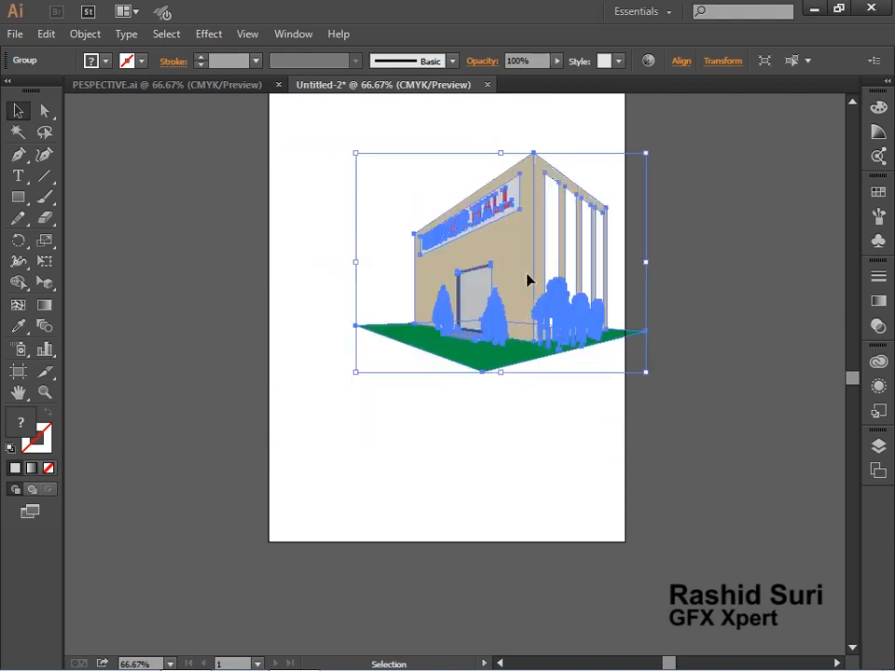
drag(530, 279, 477, 317)
click(491, 464)
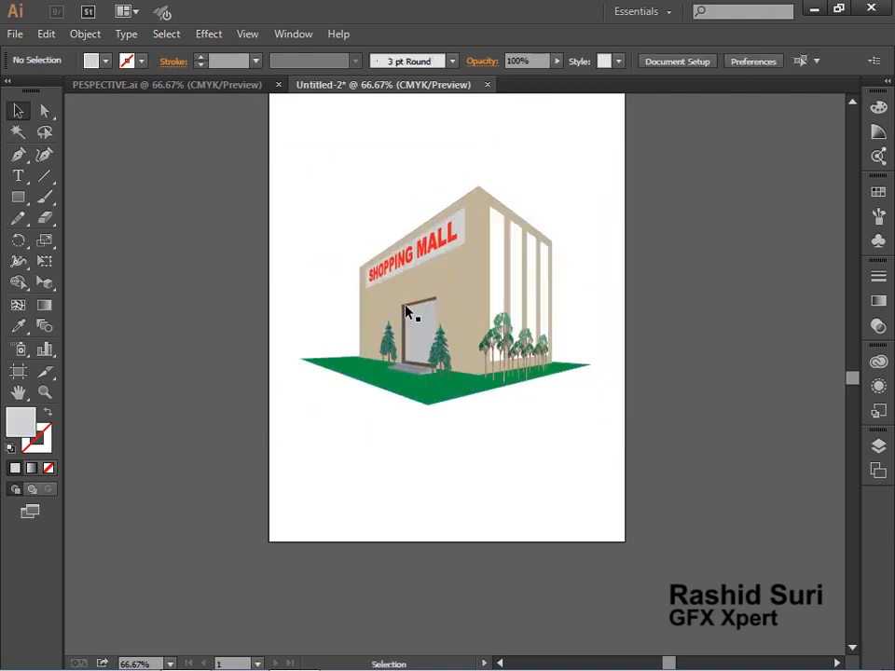
Ungroup the mall artwork so that its walls, door and trees can be edited separately.
key(z)
drag(296, 150, 617, 444)
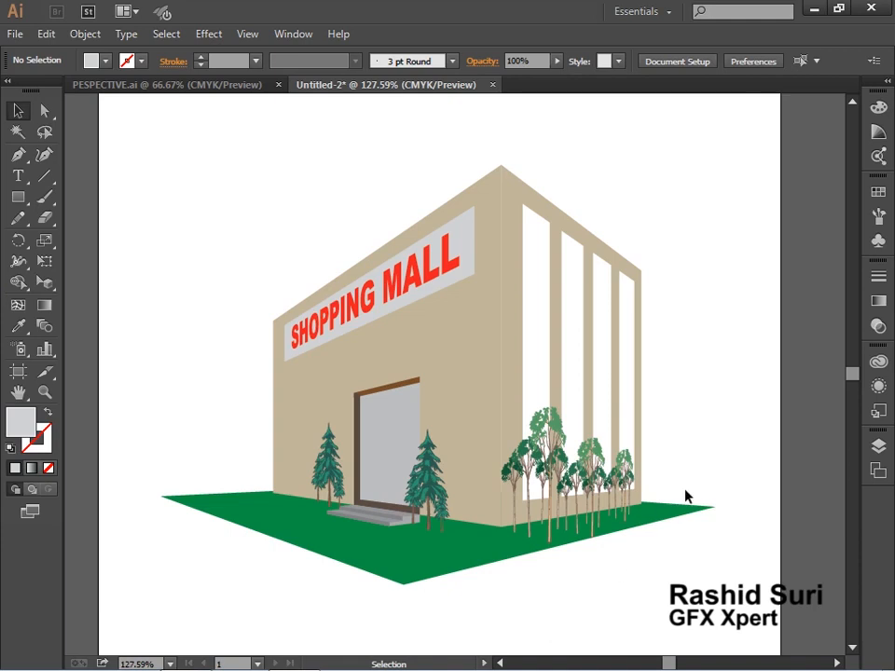
click(508, 196)
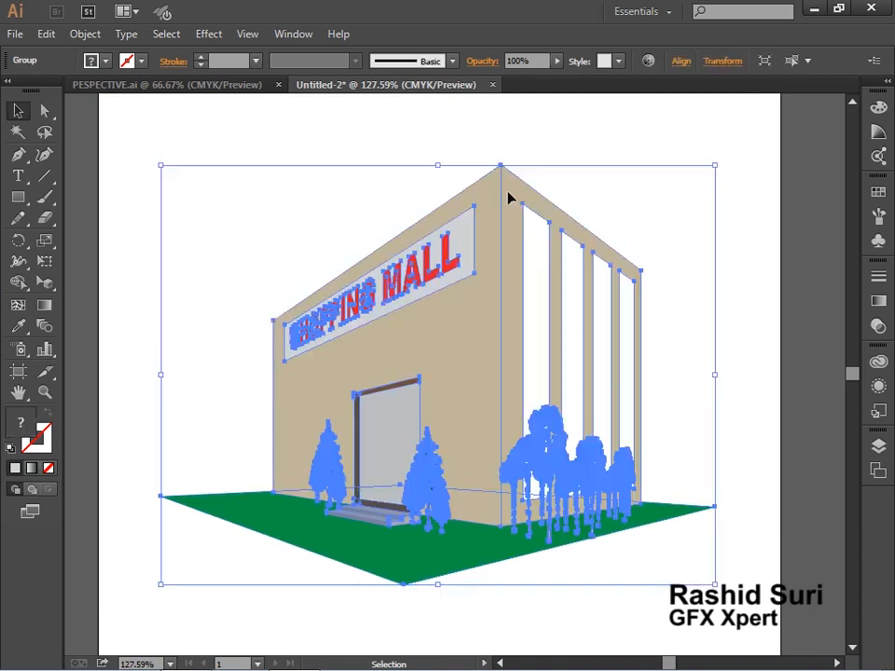
right_click(509, 194)
click(570, 297)
click(651, 299)
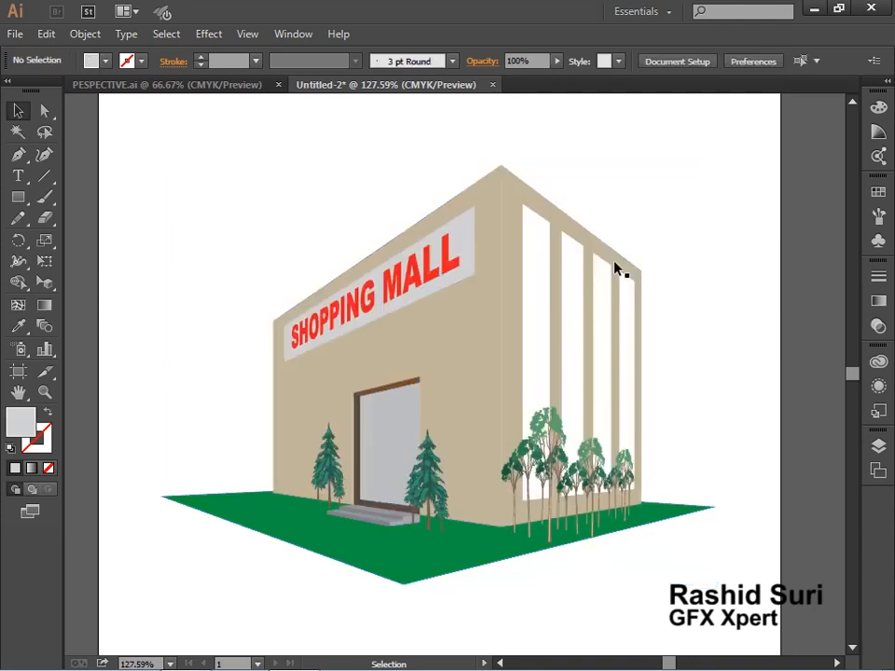
Try a medium brown fill on the right wall behind the windows and undo it.
click(588, 231)
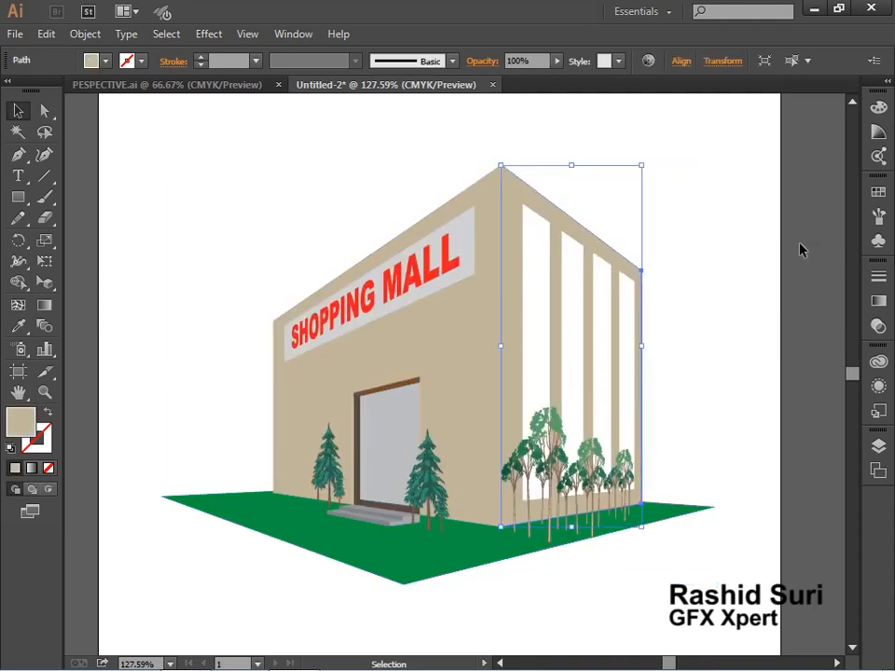
click(879, 192)
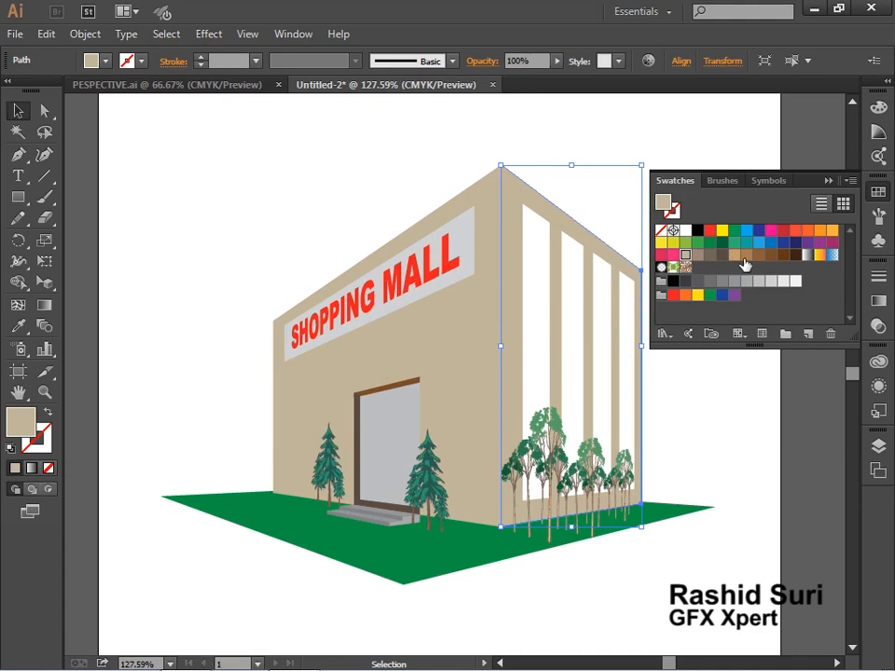
click(747, 255)
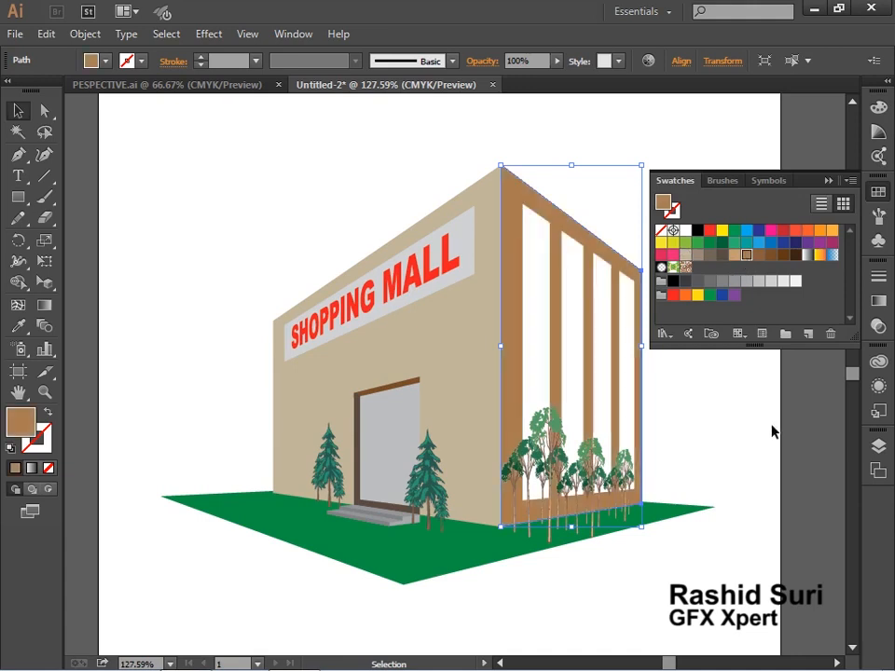
key(ctrl+z)
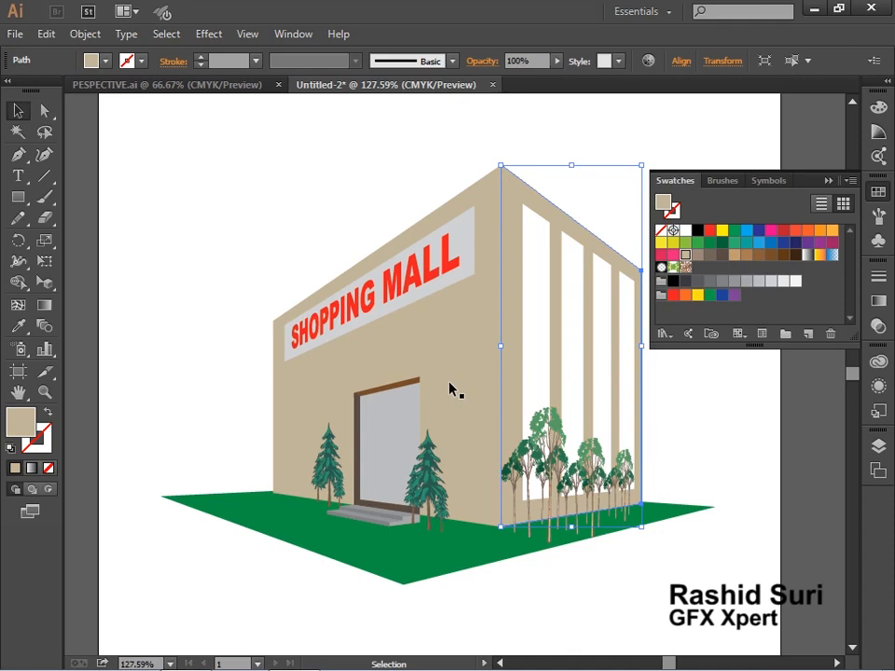
Fill the left wall behind the sign and doorway with medium brown.
click(446, 351)
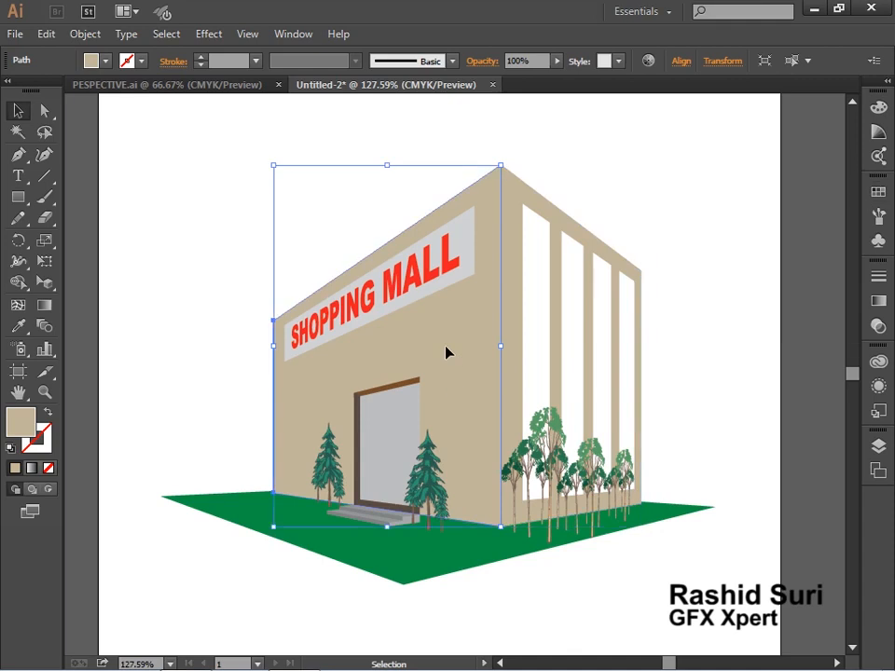
click(877, 191)
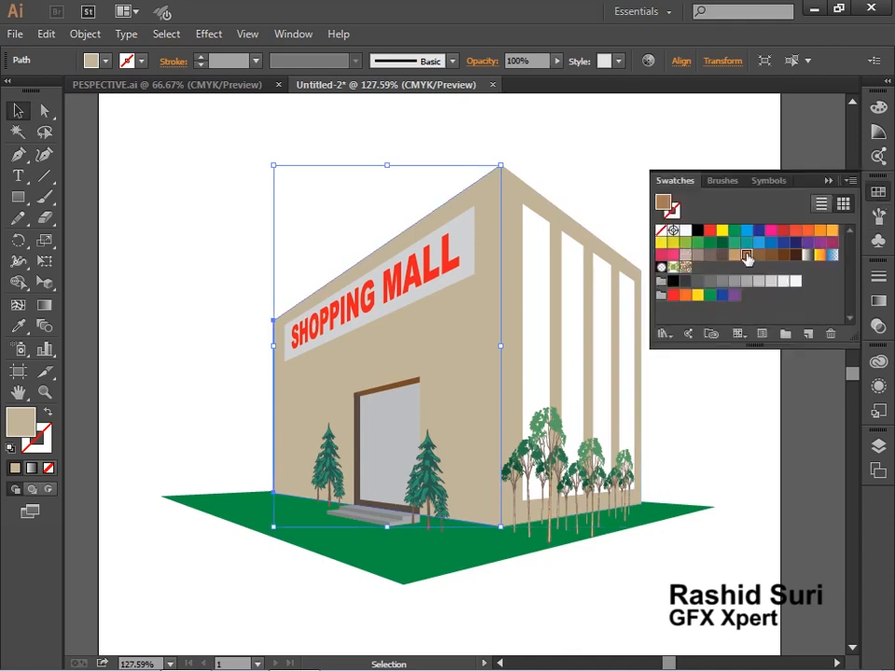
click(747, 257)
click(729, 457)
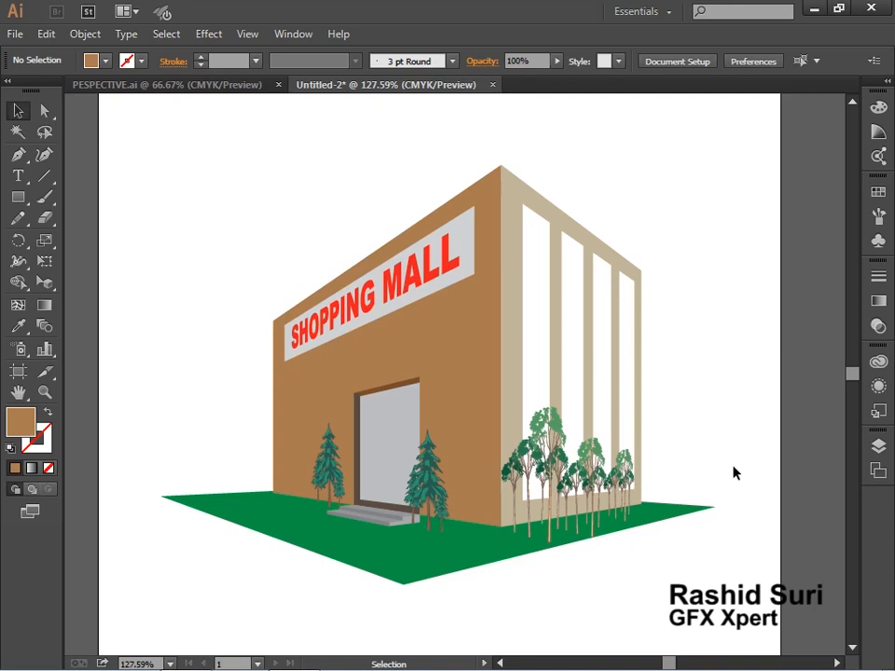
Fill the grey door panel with a linear gradient running from medium grey to black.
click(386, 430)
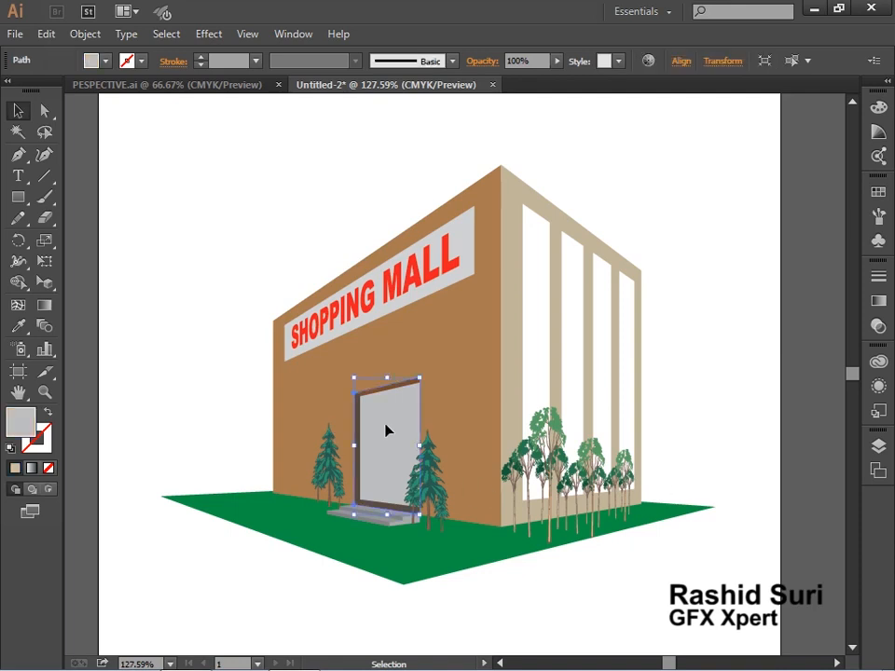
click(875, 308)
click(825, 394)
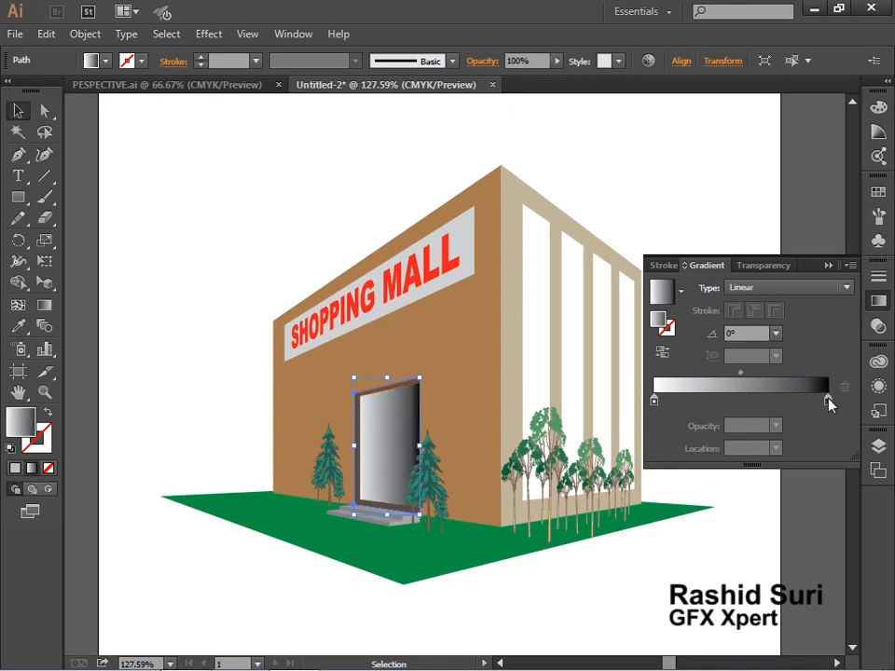
click(654, 400)
double_click(654, 400)
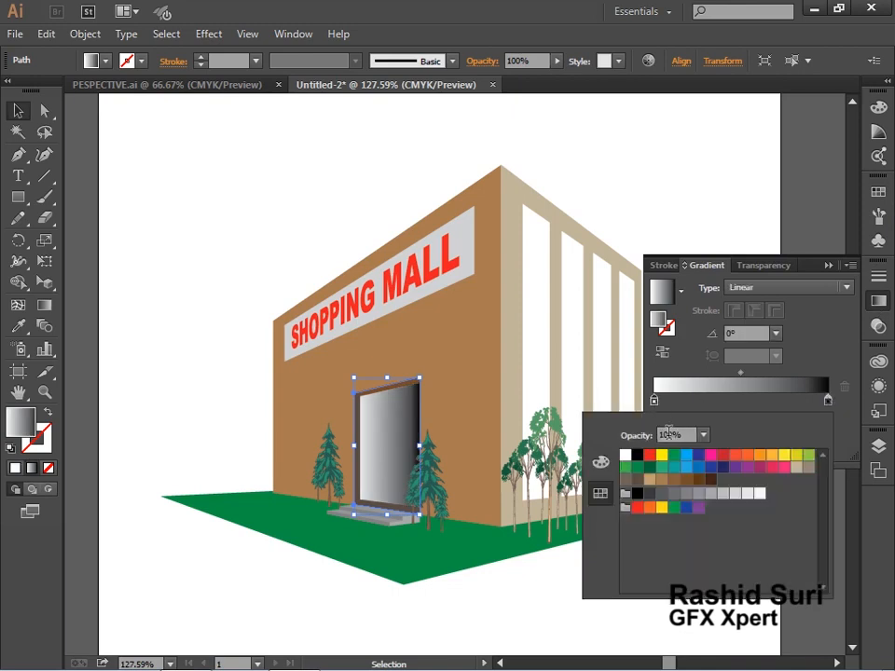
click(699, 494)
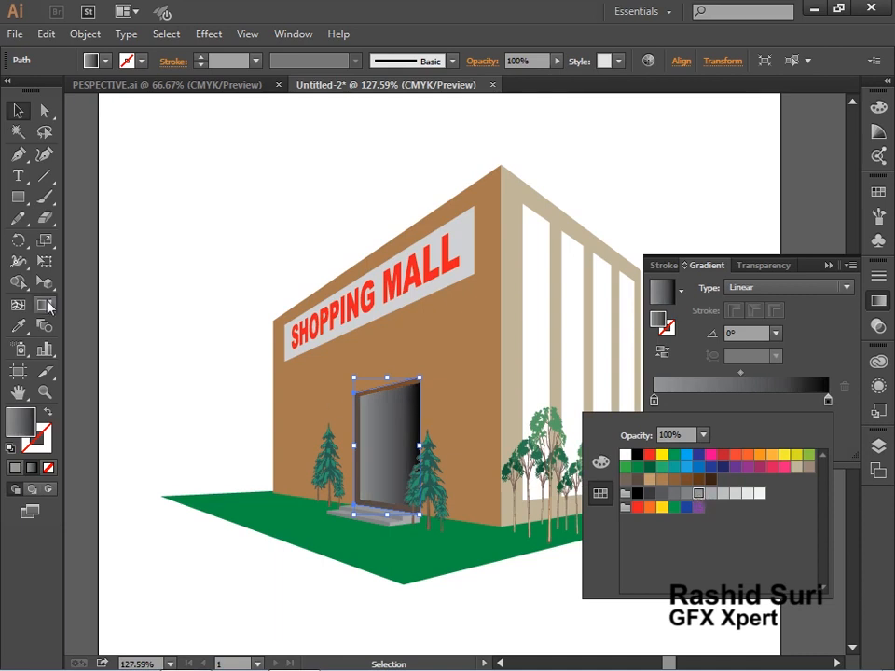
Redirect the door panel's gradient vertically so it runs from medium grey at the top to black at the bottom, and deselect the artwork.
click(45, 310)
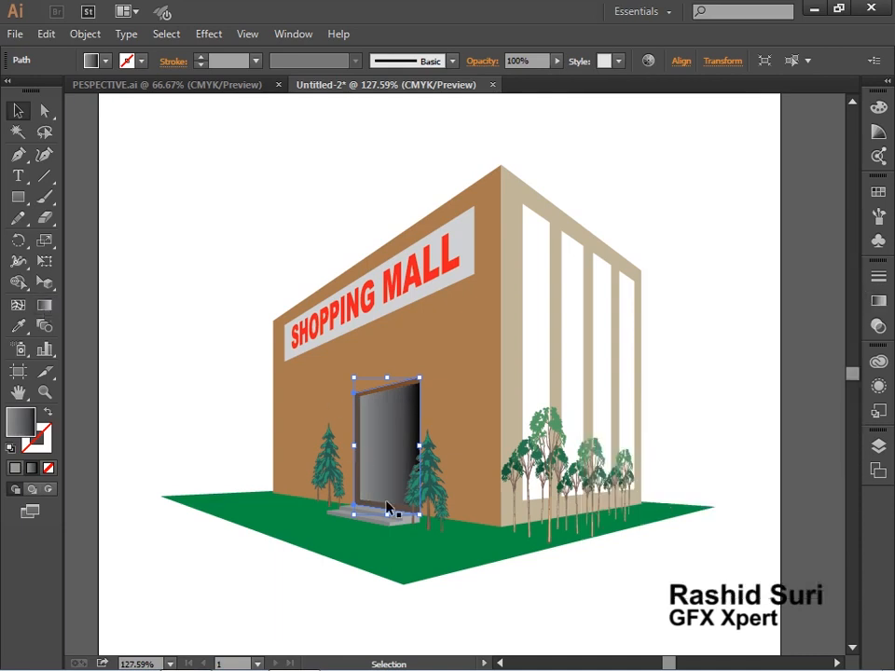
click(44, 304)
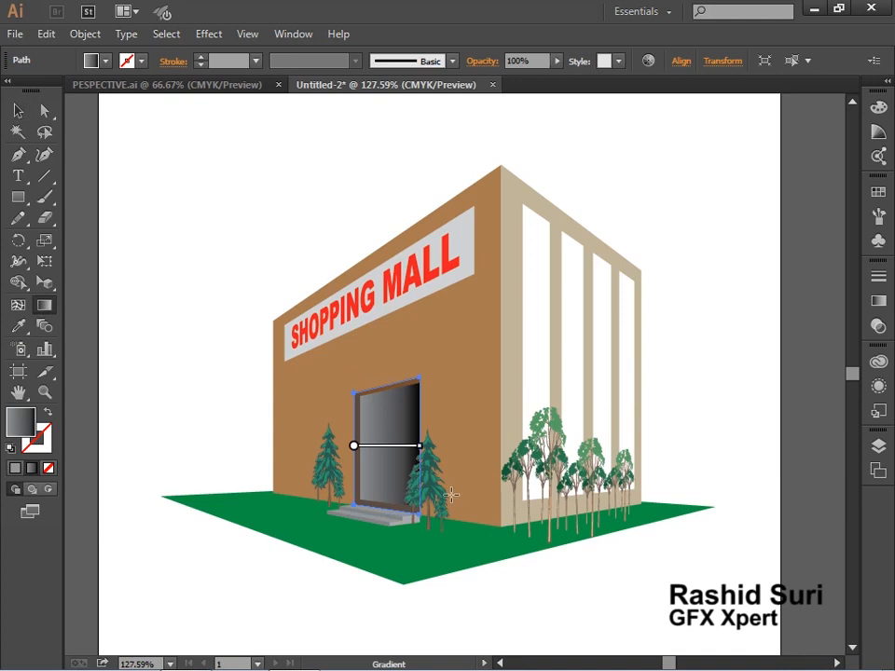
drag(383, 505, 387, 391)
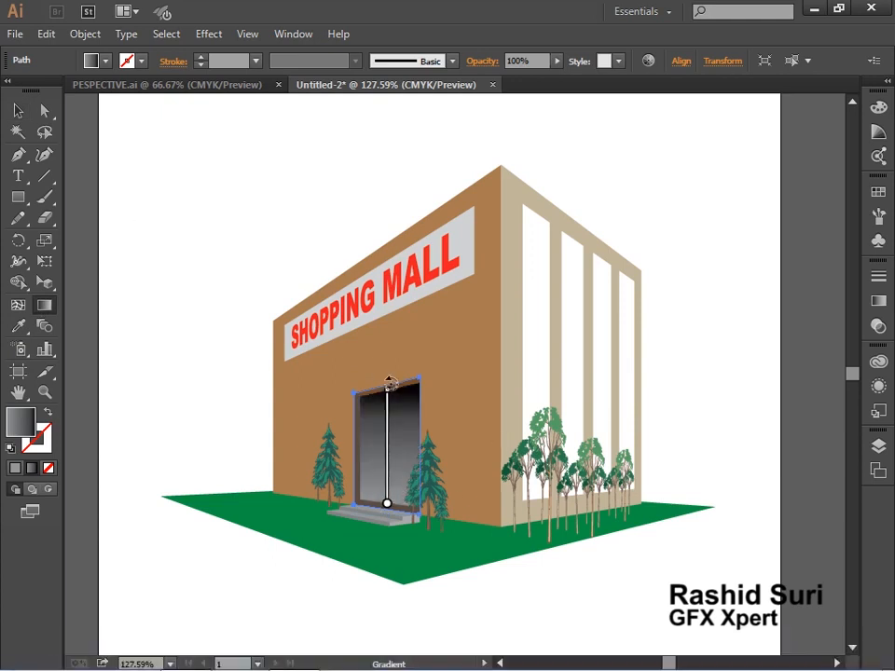
drag(404, 384, 403, 513)
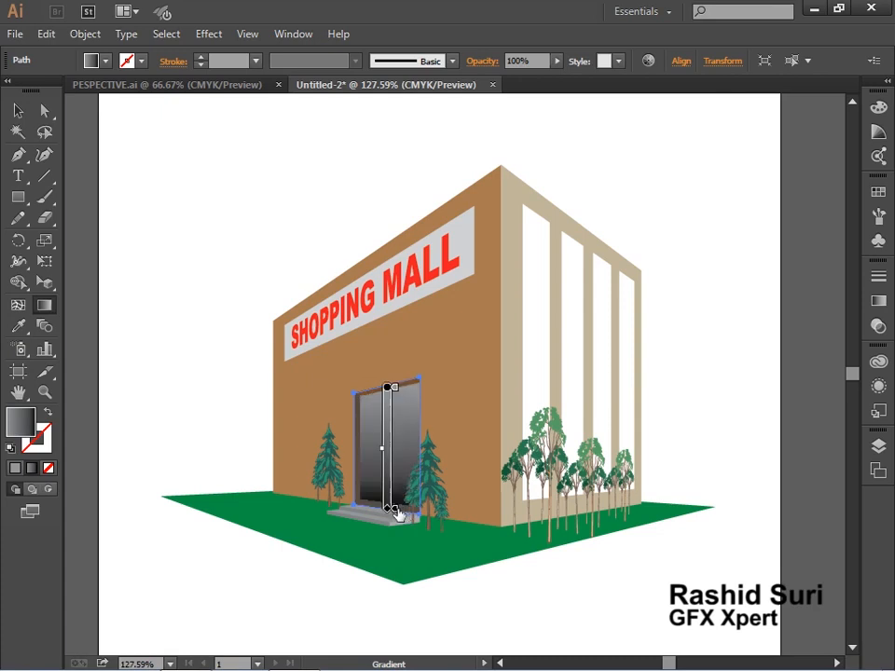
click(17, 110)
key(ctrl+shift+a)
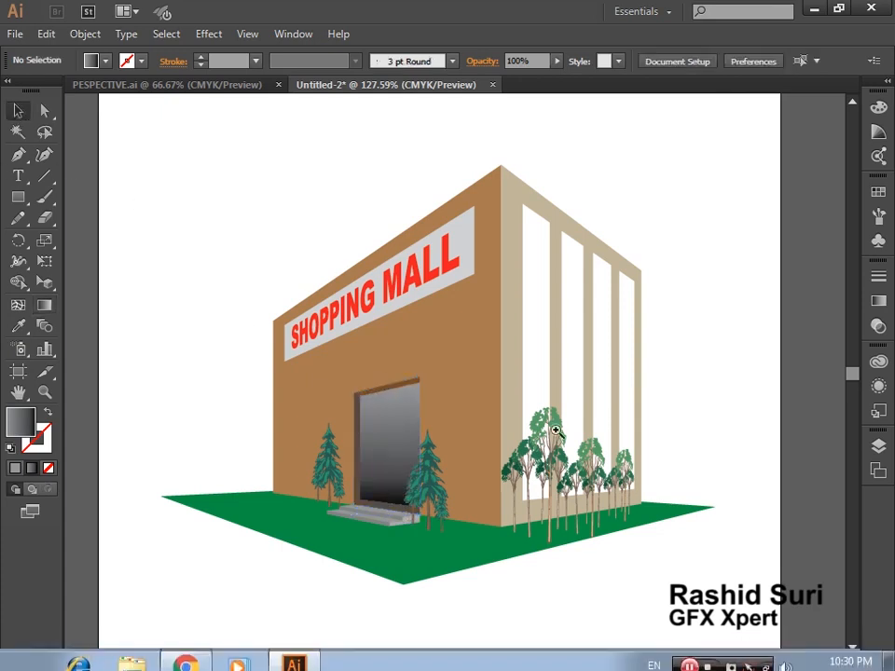
ctrl+alt+click(522, 437)
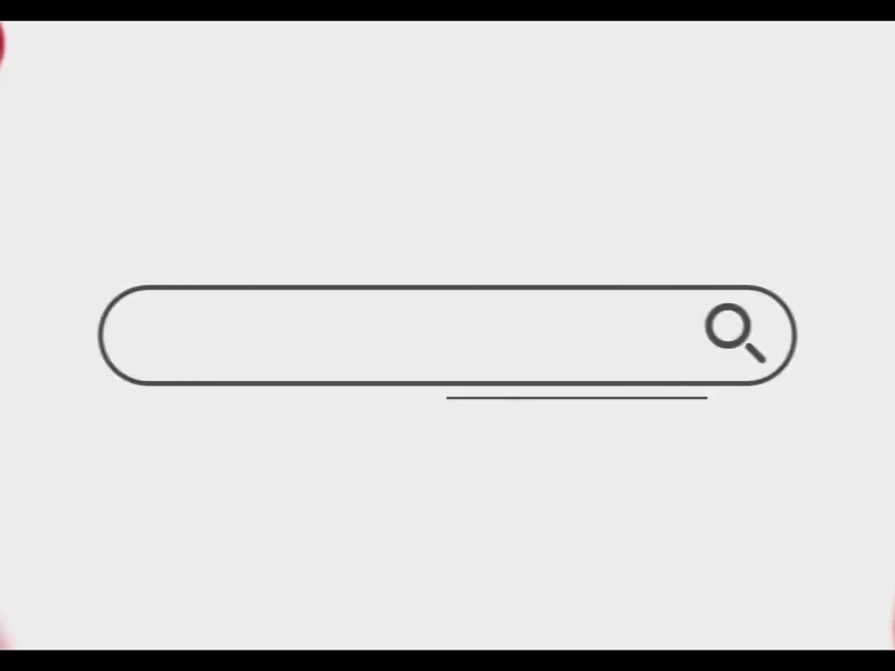